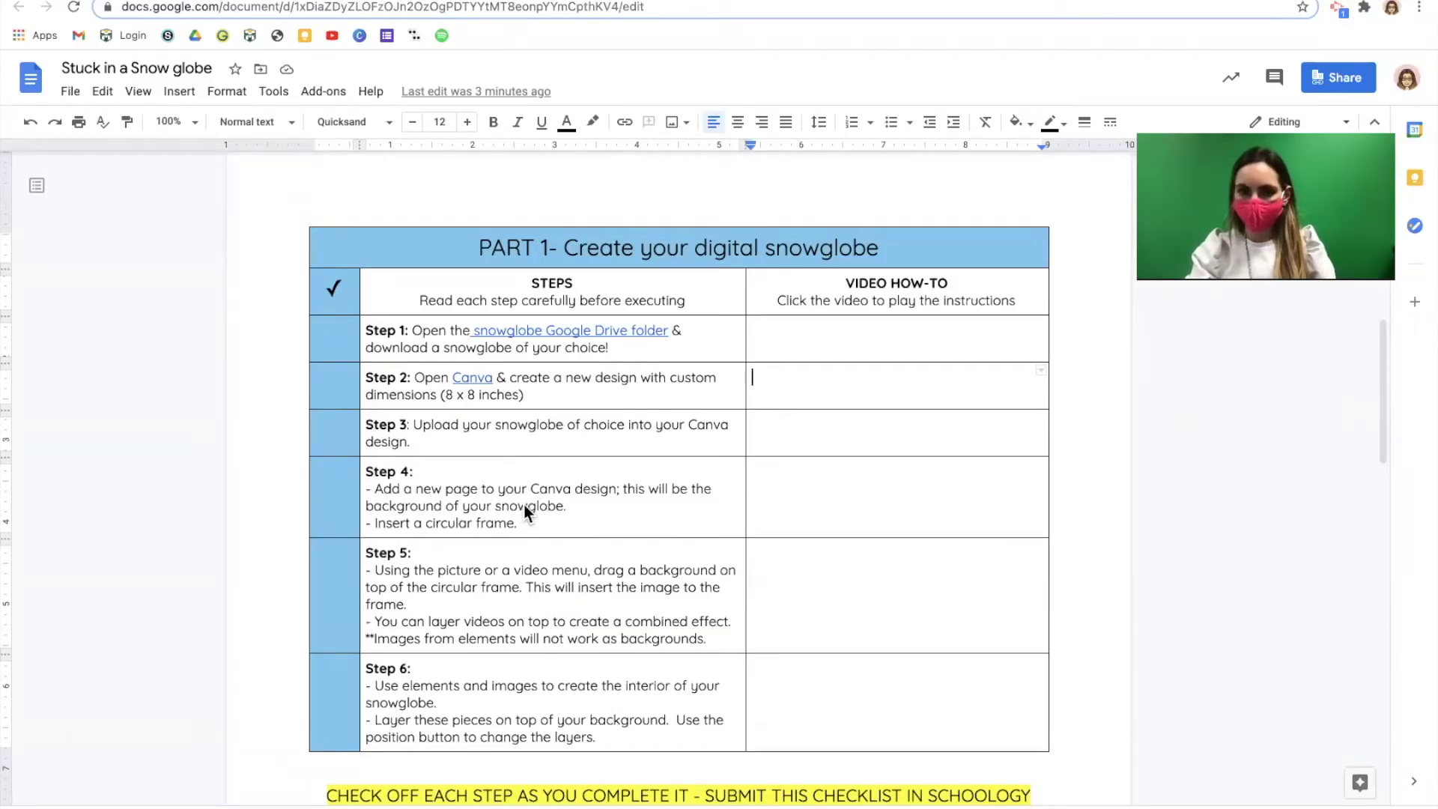
Step: Open the Snow globe project folder and preview the 4.png and 5.png images
{"action": "left_click", "coordinate": [563, 331]}
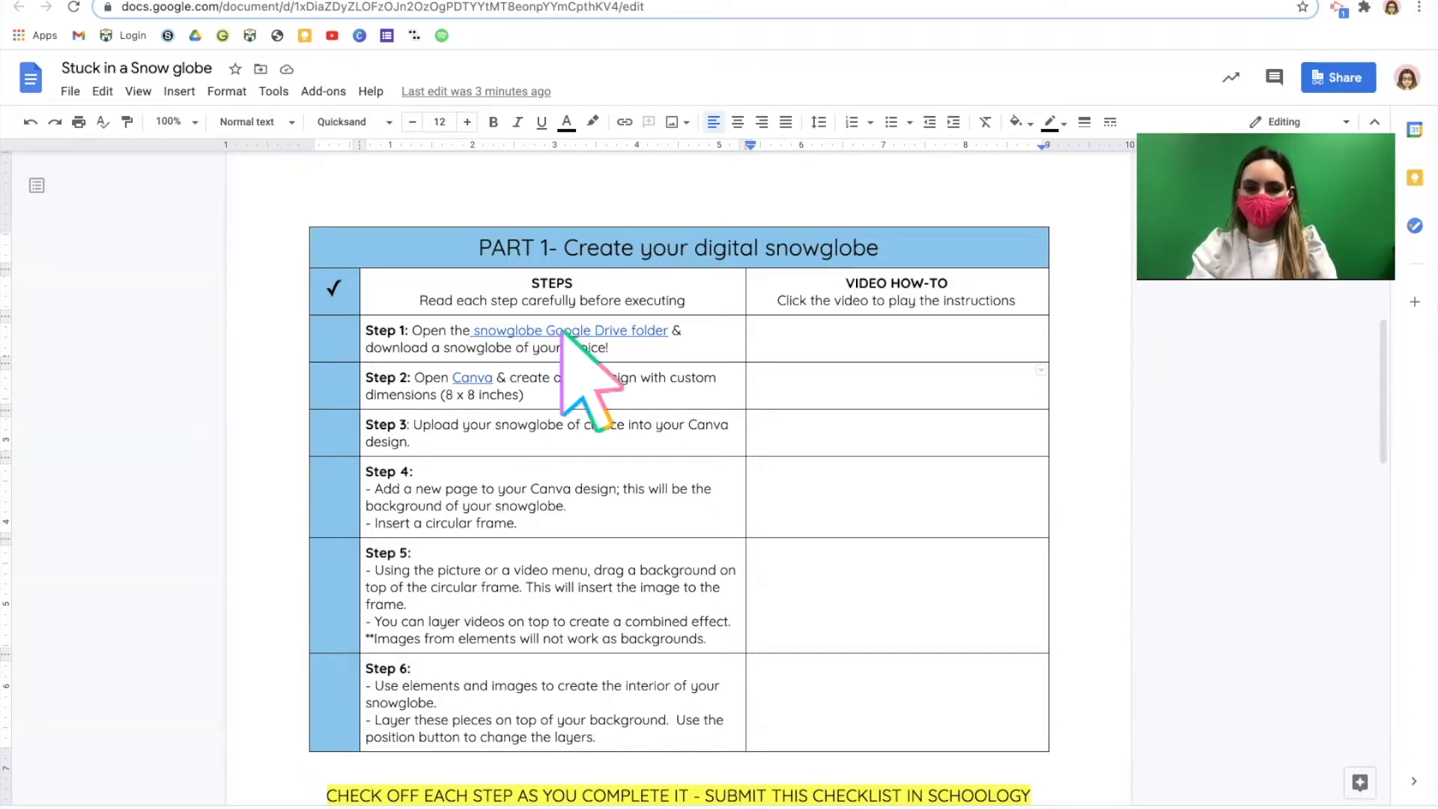
{"action": "left_click", "coordinate": [555, 357]}
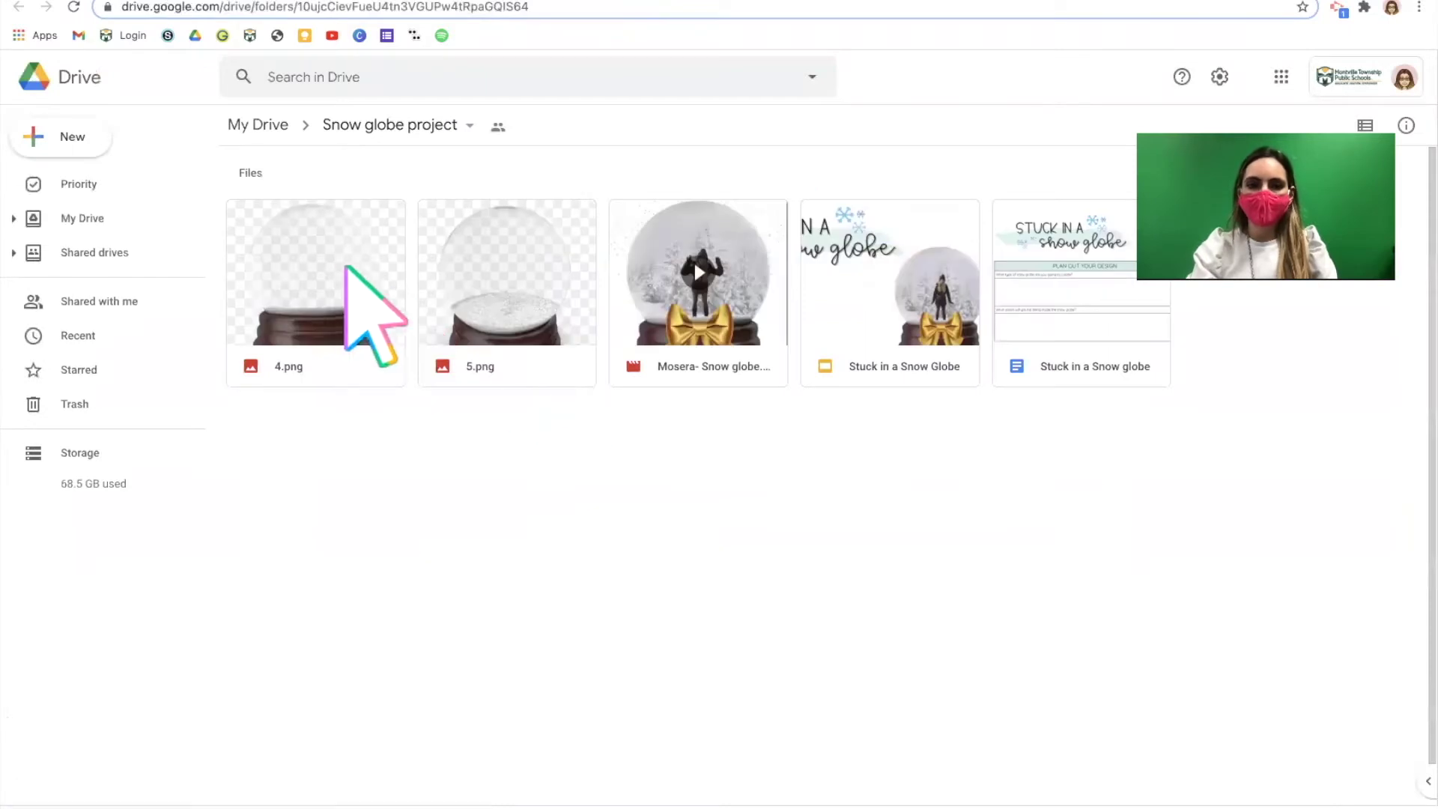
{"action": "left_click", "coordinate": [336, 267]}
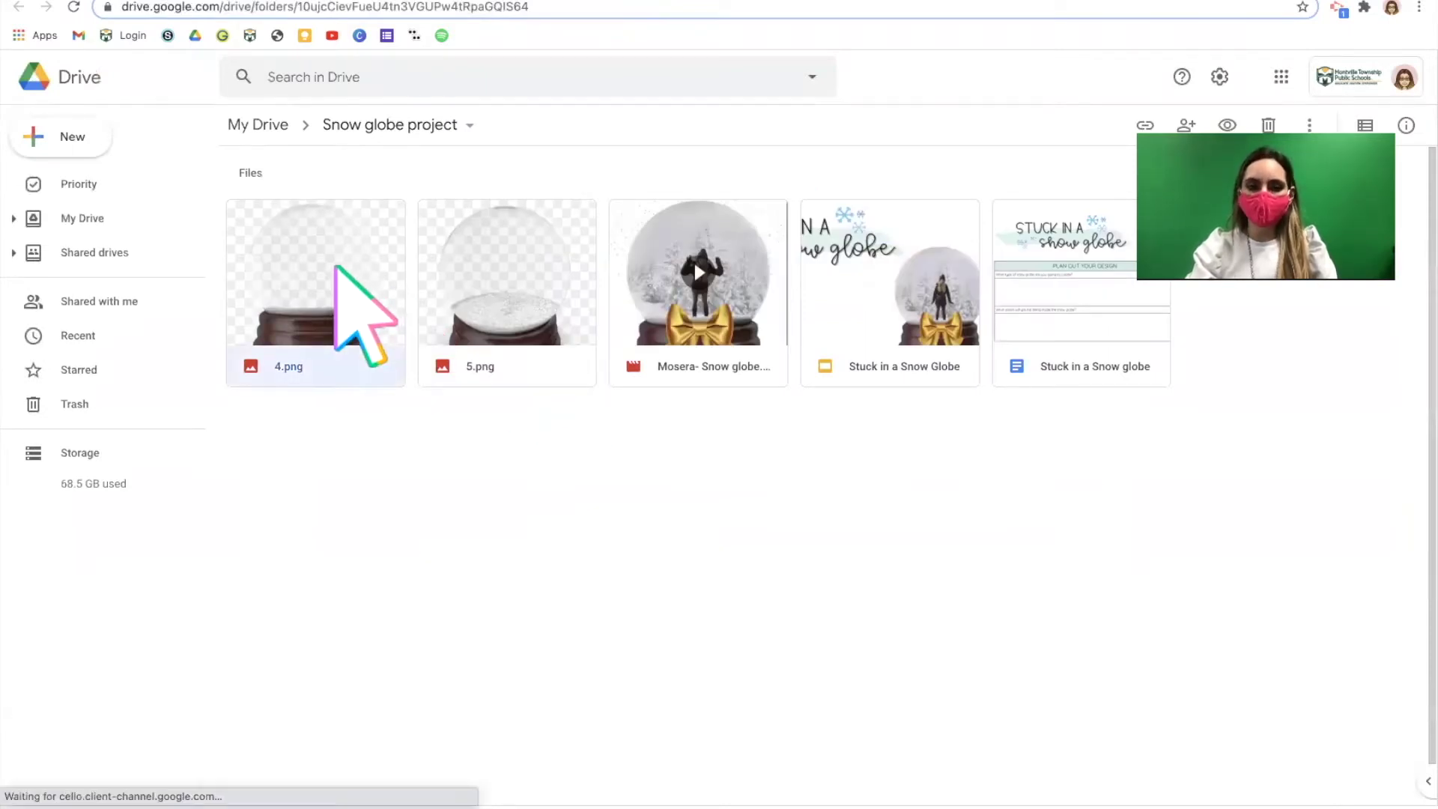
{"action": "double_click", "coordinate": [335, 267]}
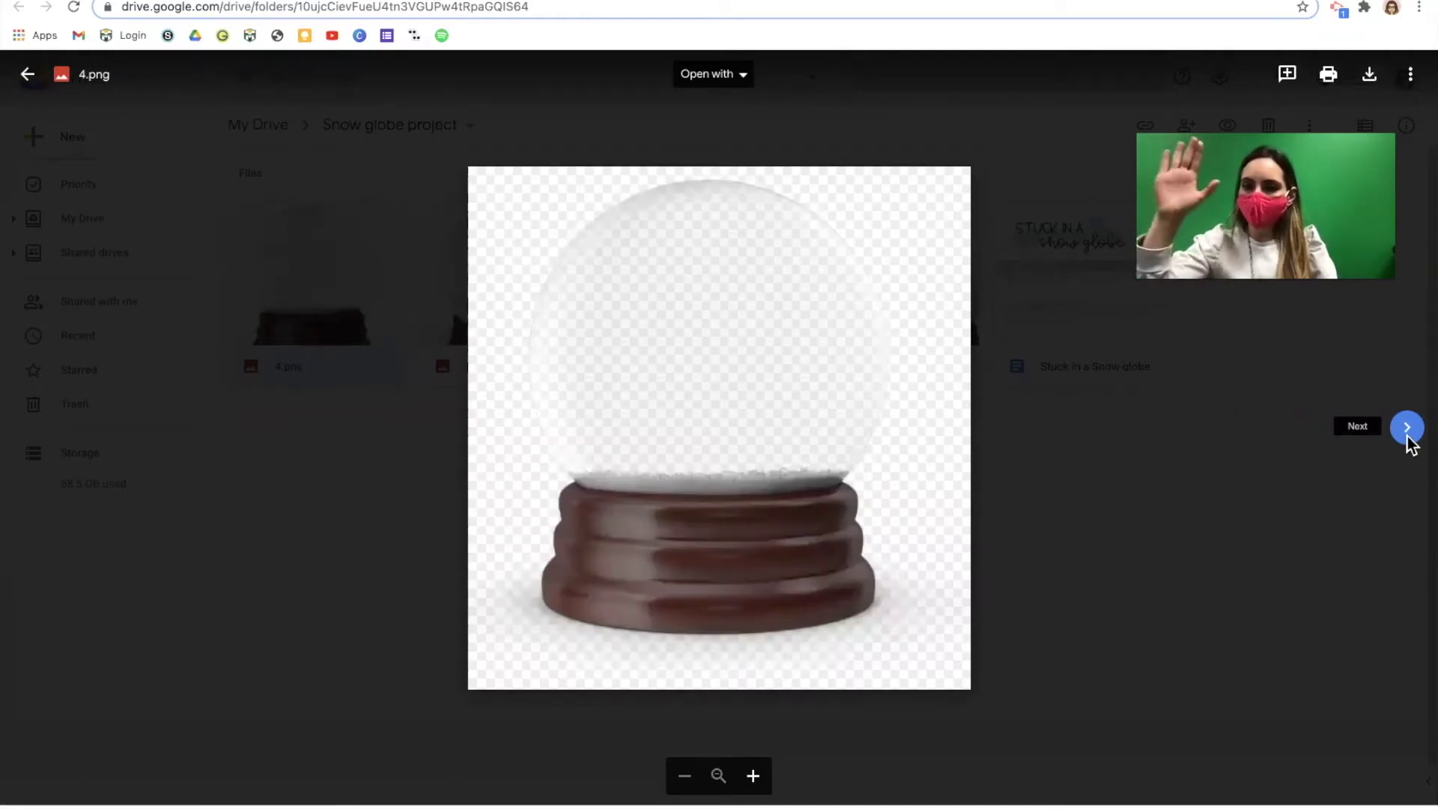
{"action": "left_click", "coordinate": [1407, 439]}
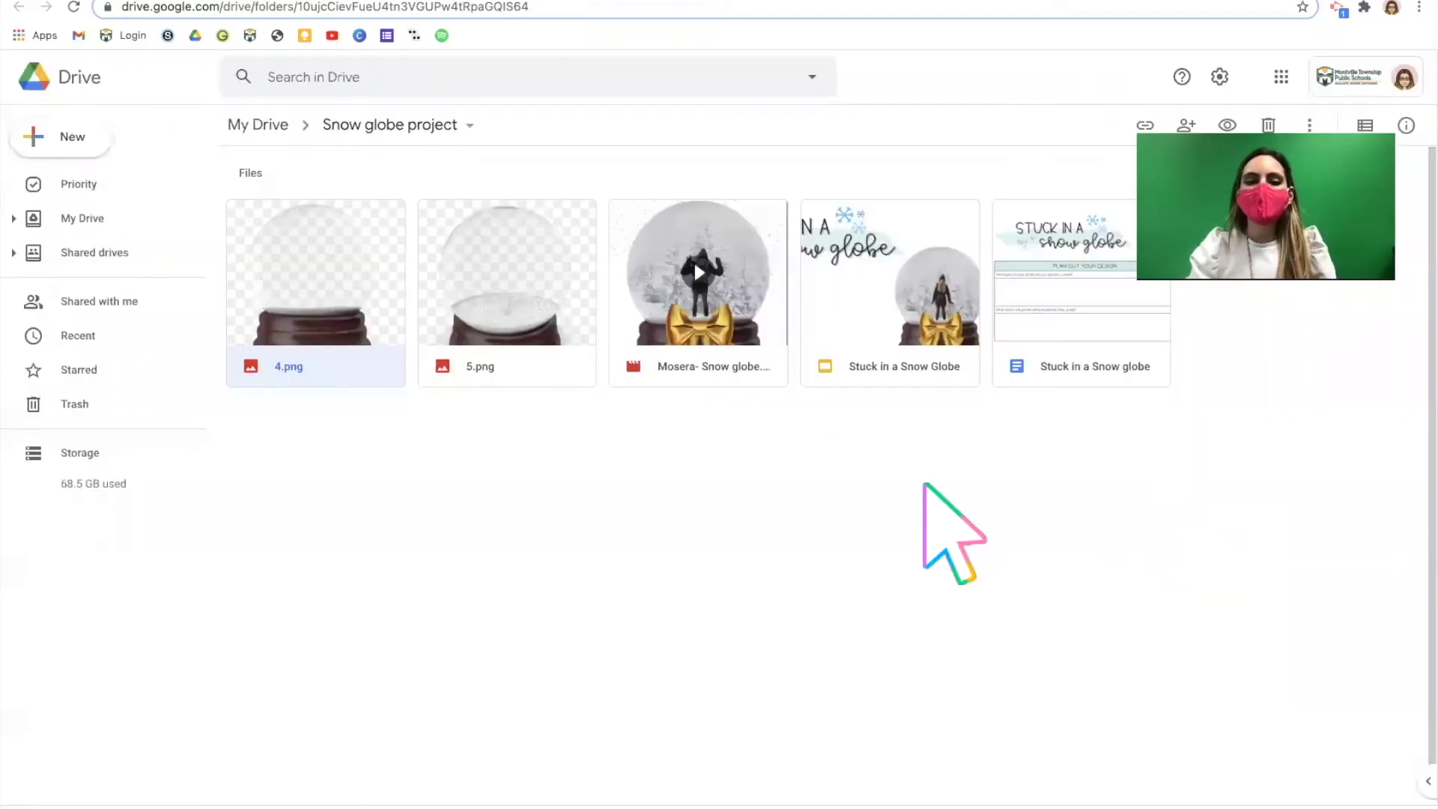
Step: Close the preview and download 4.png to the computer
{"action": "left_click", "coordinate": [1188, 562]}
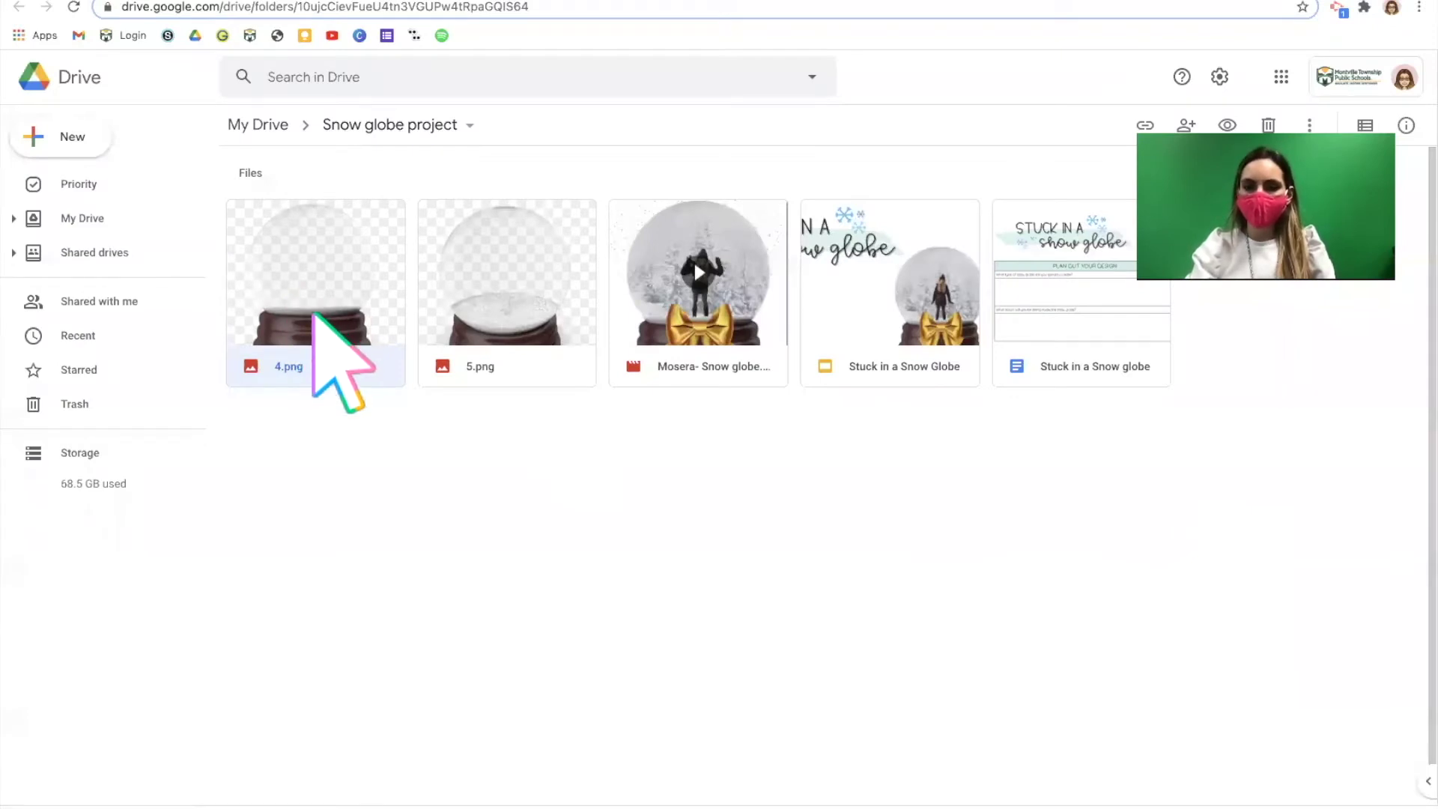
{"action": "right_click", "coordinate": [313, 303]}
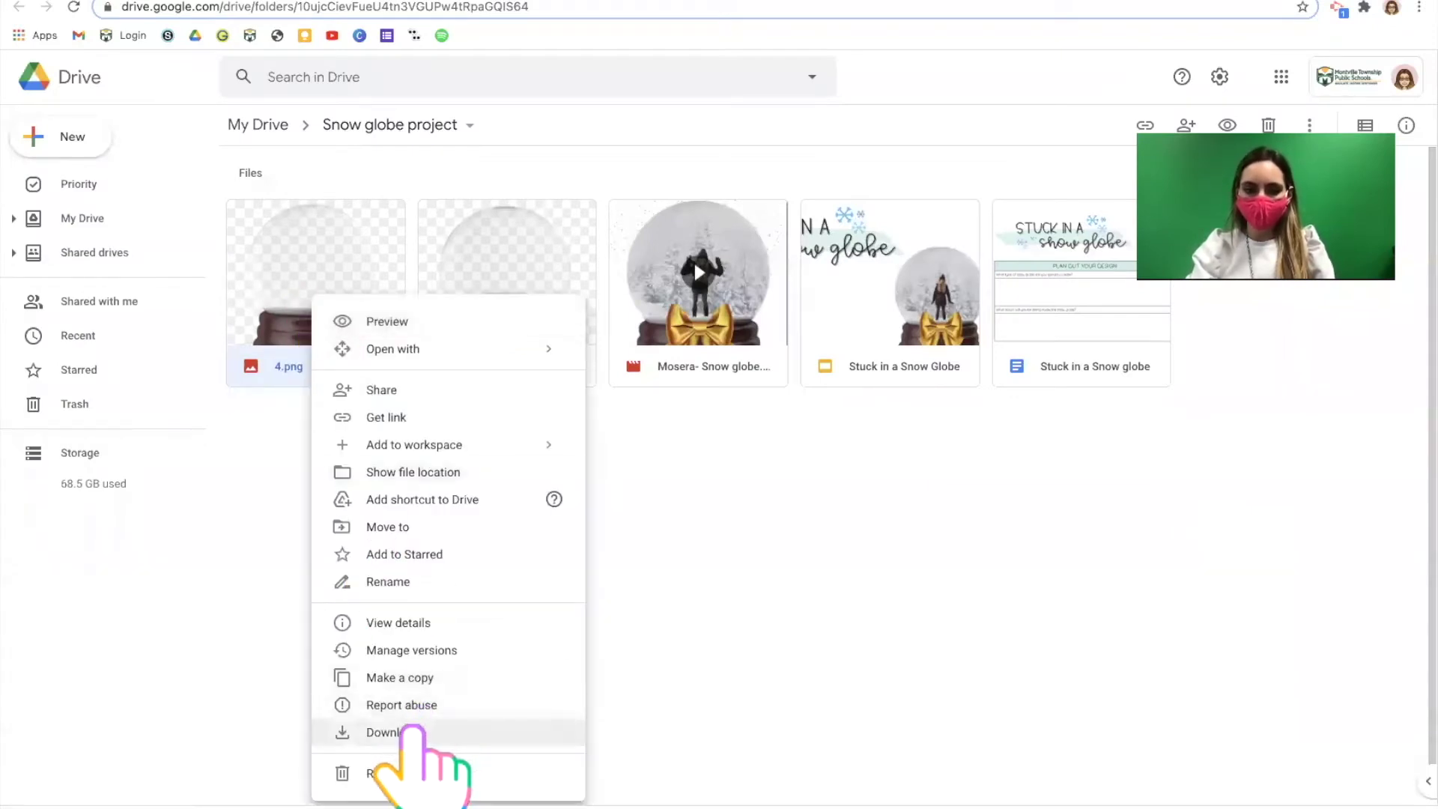
{"action": "left_click", "coordinate": [412, 730]}
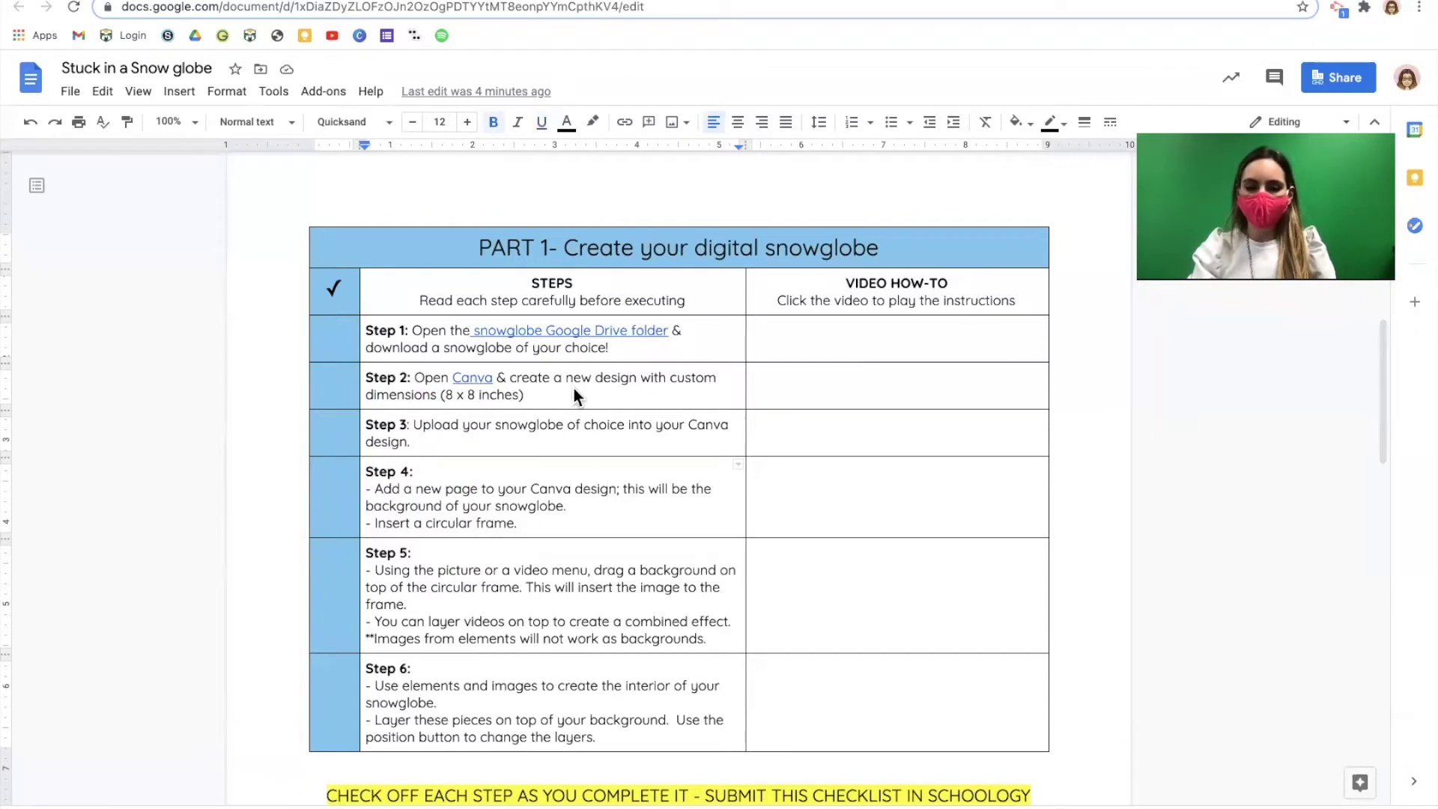
Step: Note the 8 x 8 inches size and follow the Step 2 link to canva.com
{"action": "left_click_drag", "start_coordinate": [527, 395], "coordinate": [366, 394]}
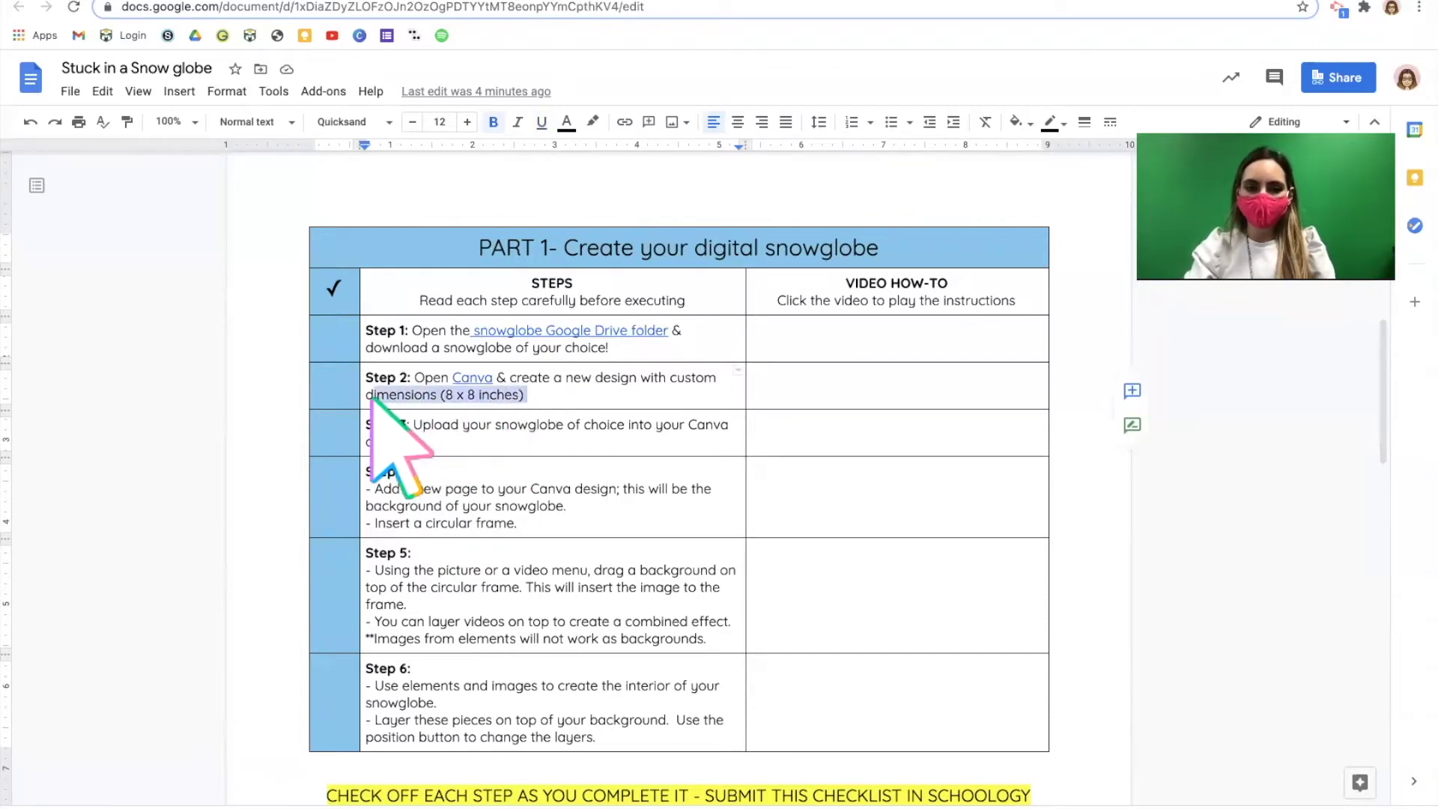
{"action": "left_click", "coordinate": [511, 397]}
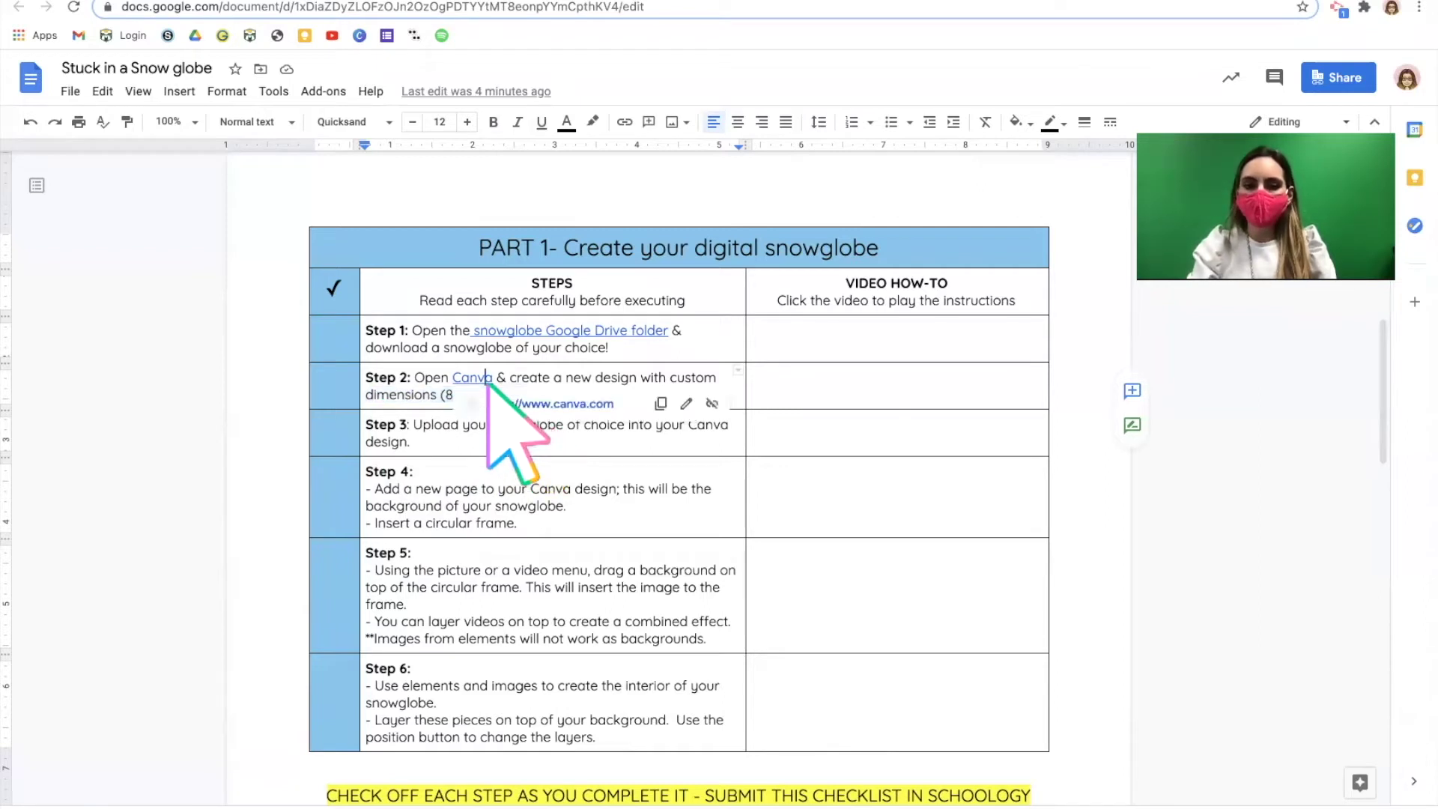
{"action": "left_click", "coordinate": [546, 403]}
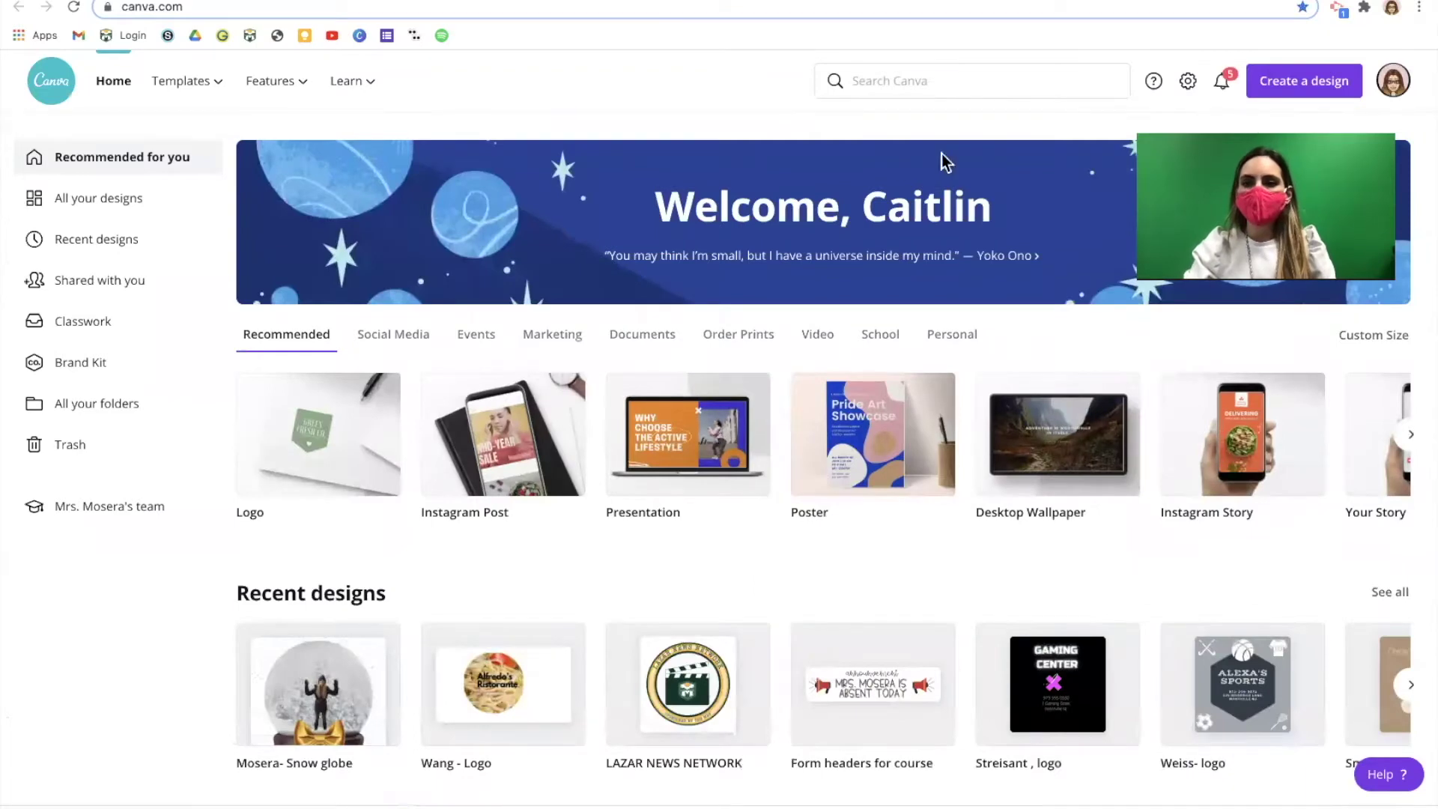
Step: Create a custom-size blank design of 8 × 8 inches
{"action": "left_click", "coordinate": [1323, 82]}
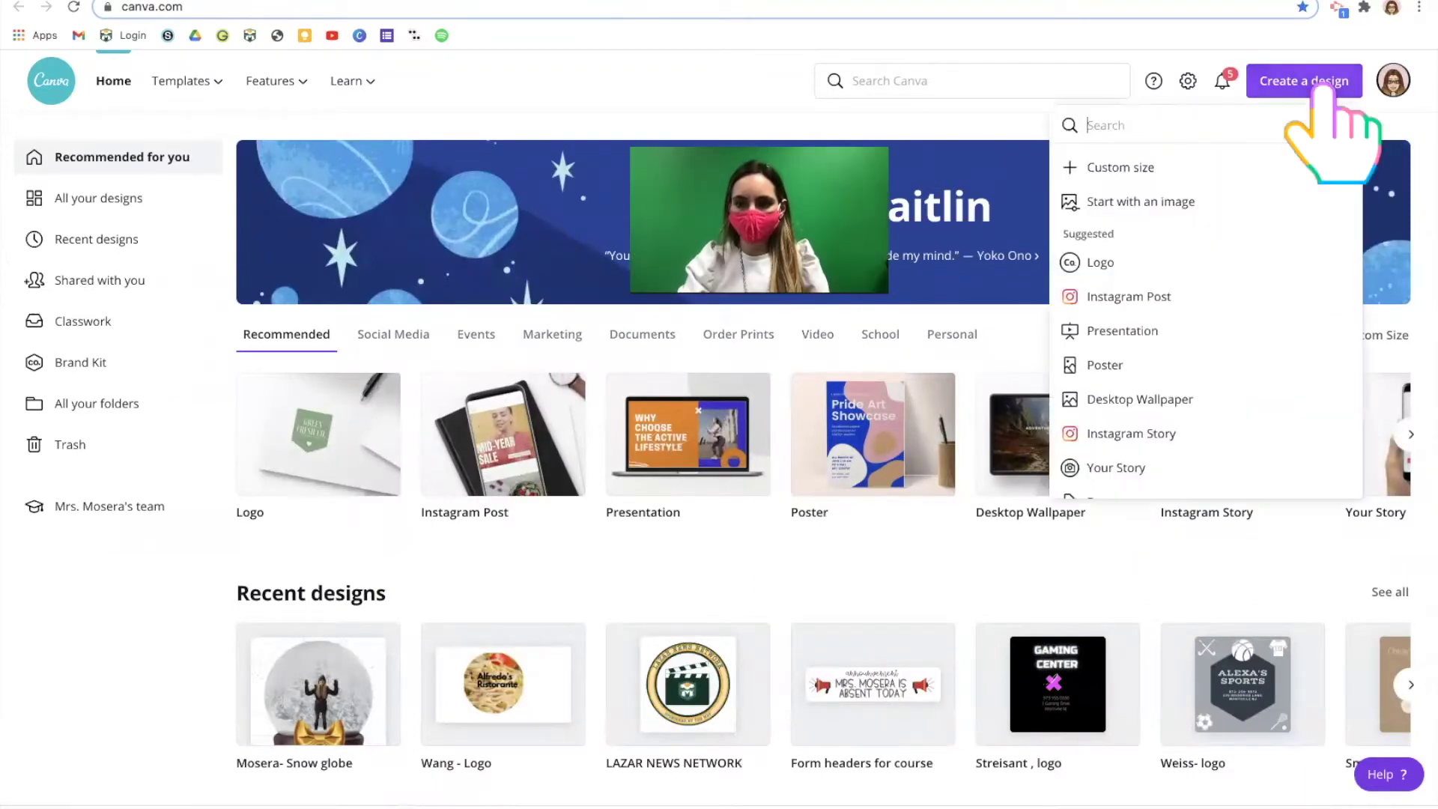
{"action": "left_click", "coordinate": [1124, 166]}
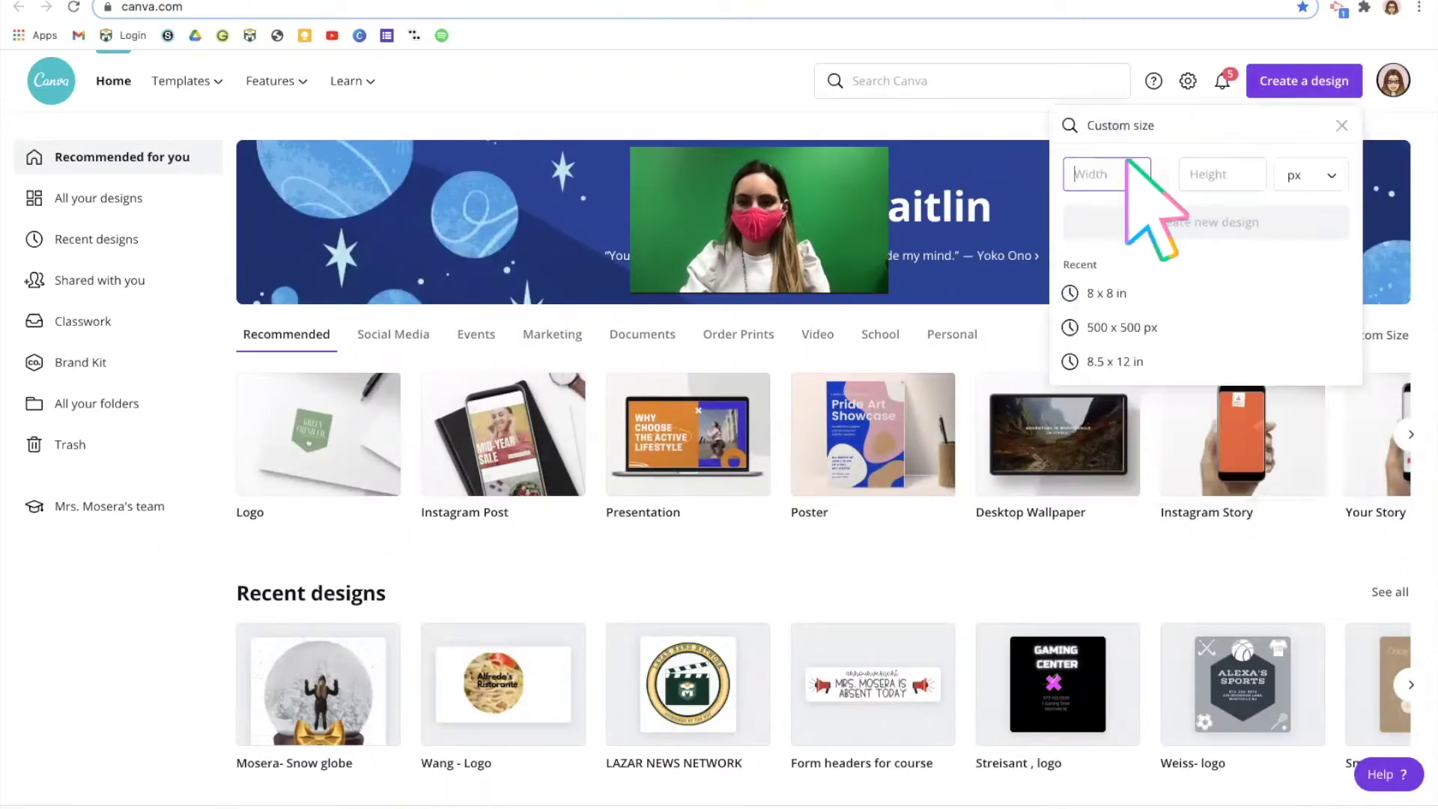
{"action": "left_click", "coordinate": [1330, 177]}
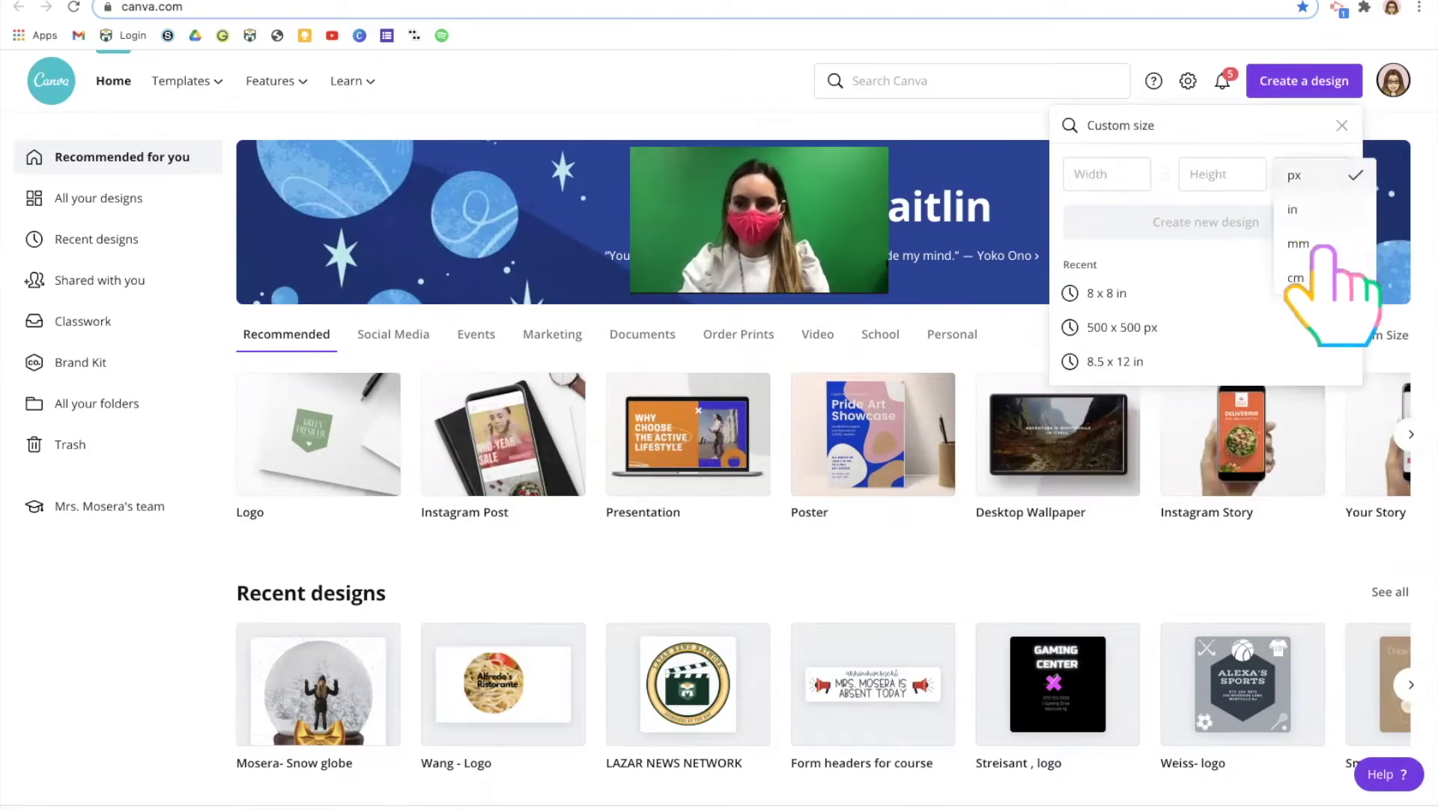
{"action": "left_click", "coordinate": [1303, 210]}
{"action": "left_click", "coordinate": [1142, 176]}
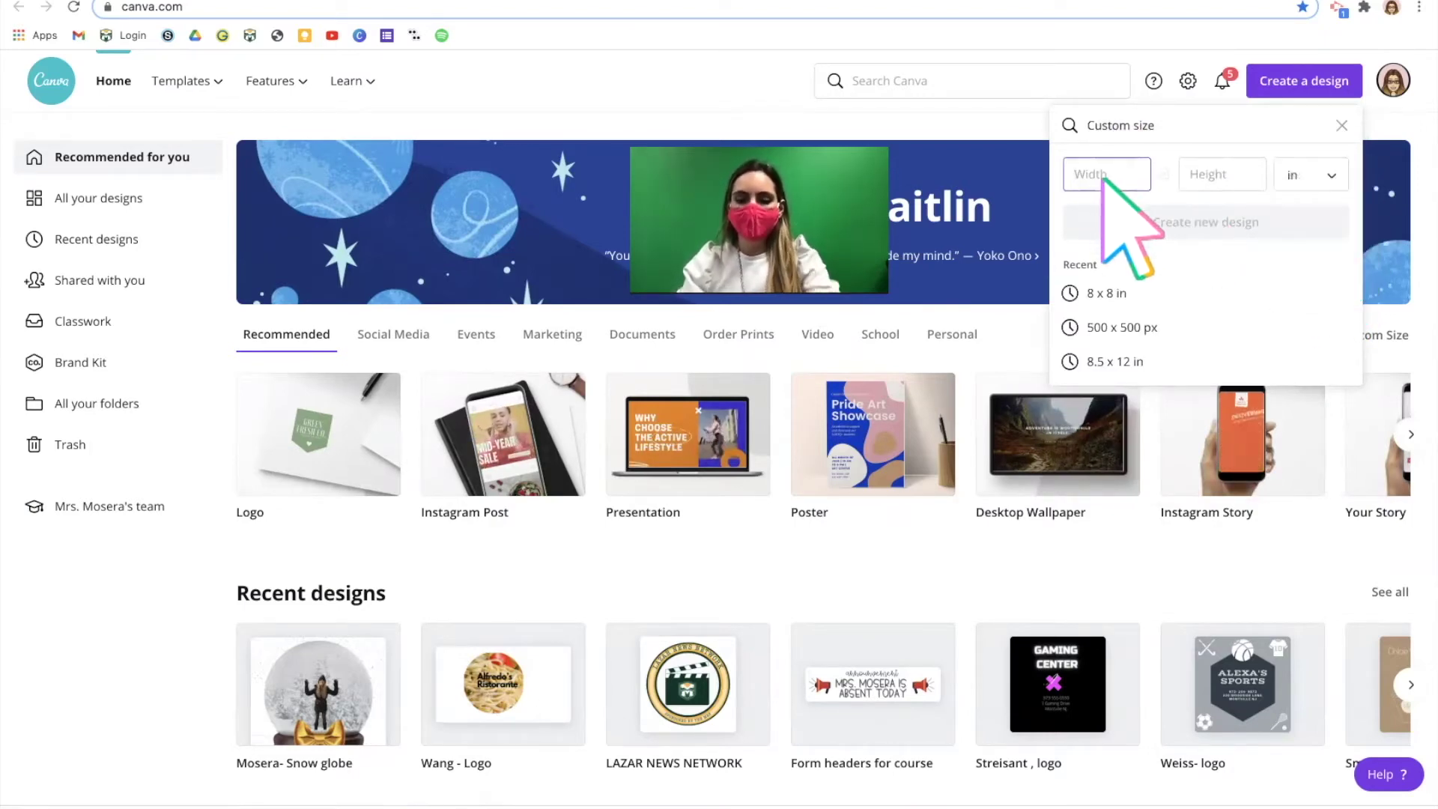
{"action": "type", "text": "8"}
{"action": "left_click", "coordinate": [1215, 176]}
{"action": "type", "text": "8"}
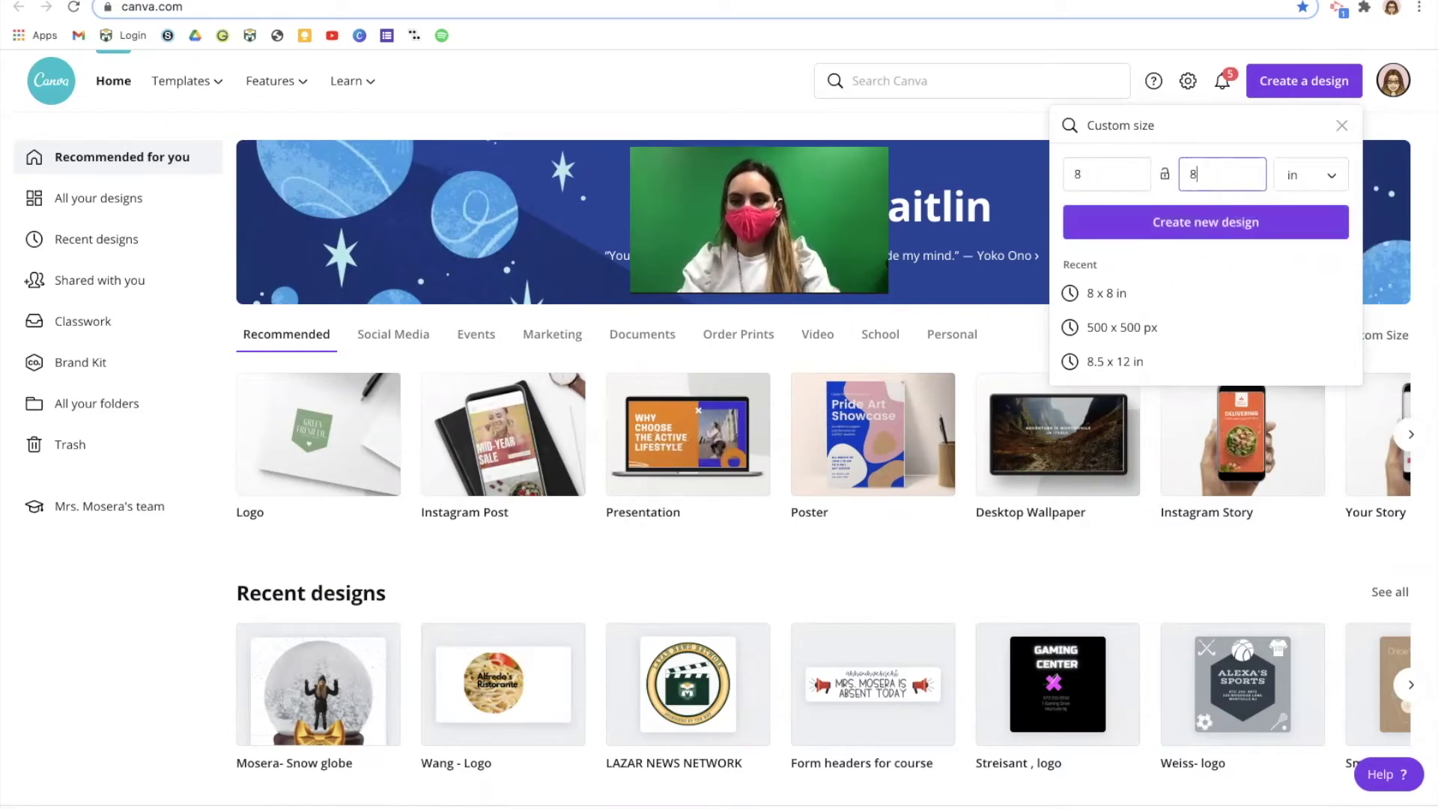
{"action": "left_click", "coordinate": [1206, 225]}
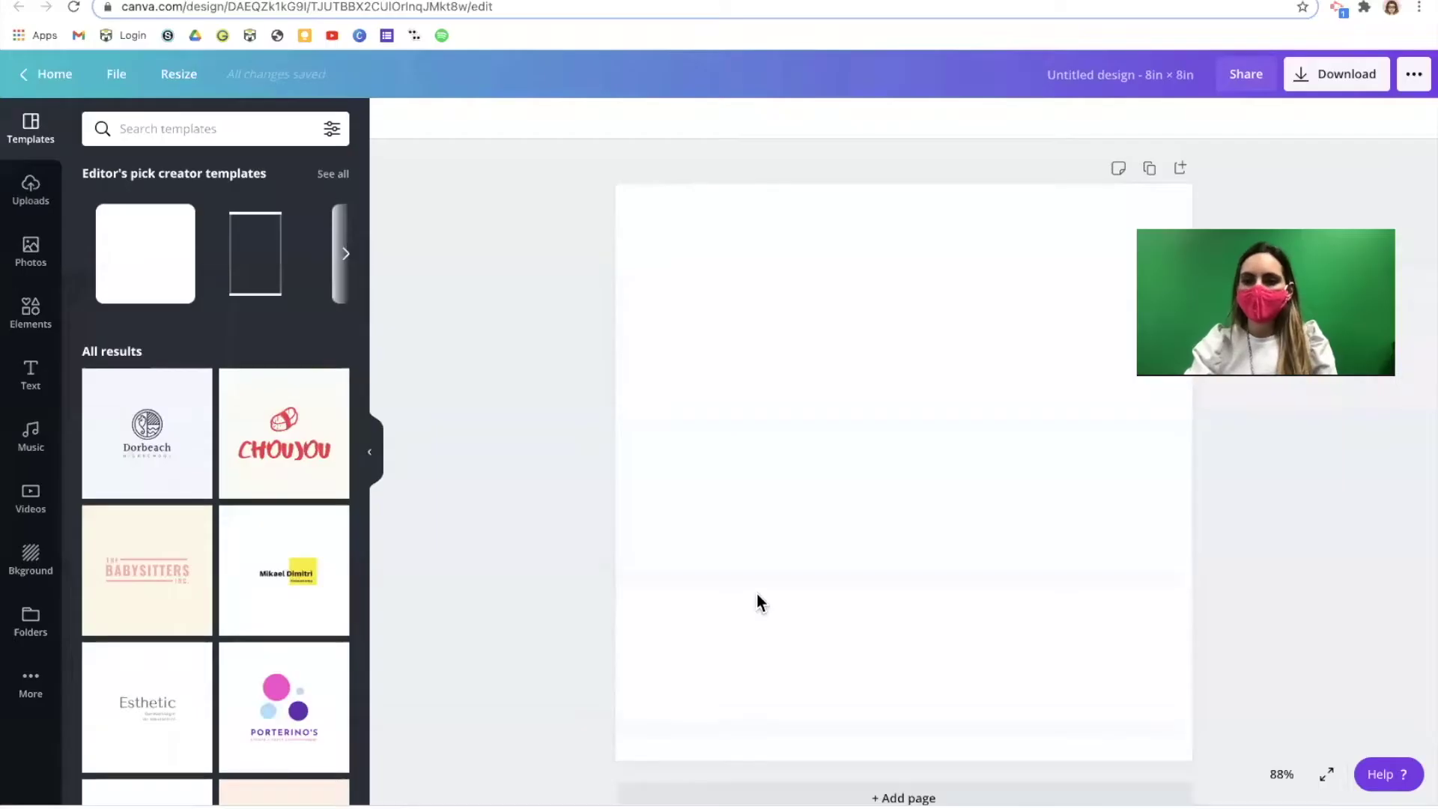
Step: Rename the Untitled design to the creator's surname followed by '- Snow globe'
{"action": "left_click", "coordinate": [1139, 75]}
{"action": "key", "text": "BackSpace"}
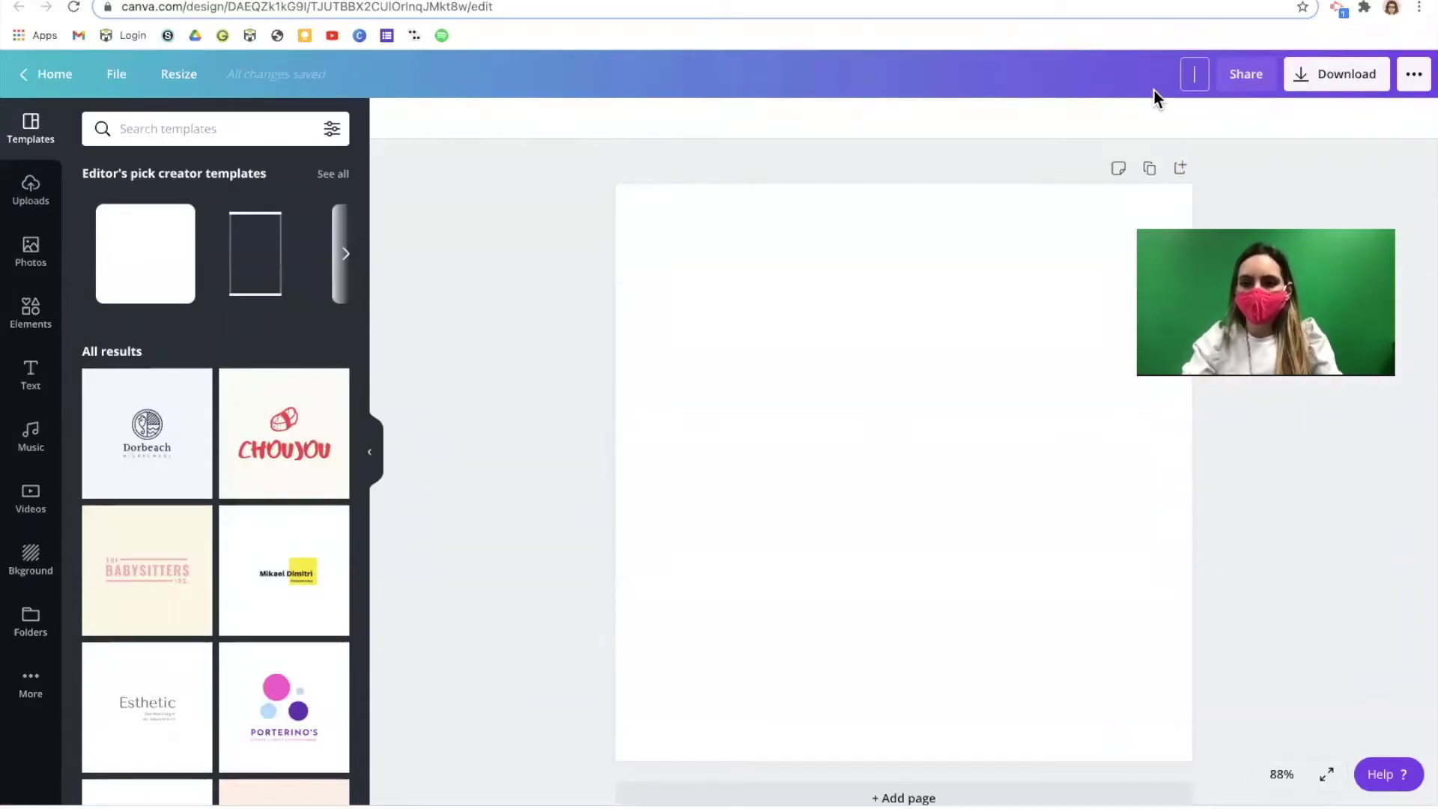
{"action": "type", "text": "Mosera- S"}
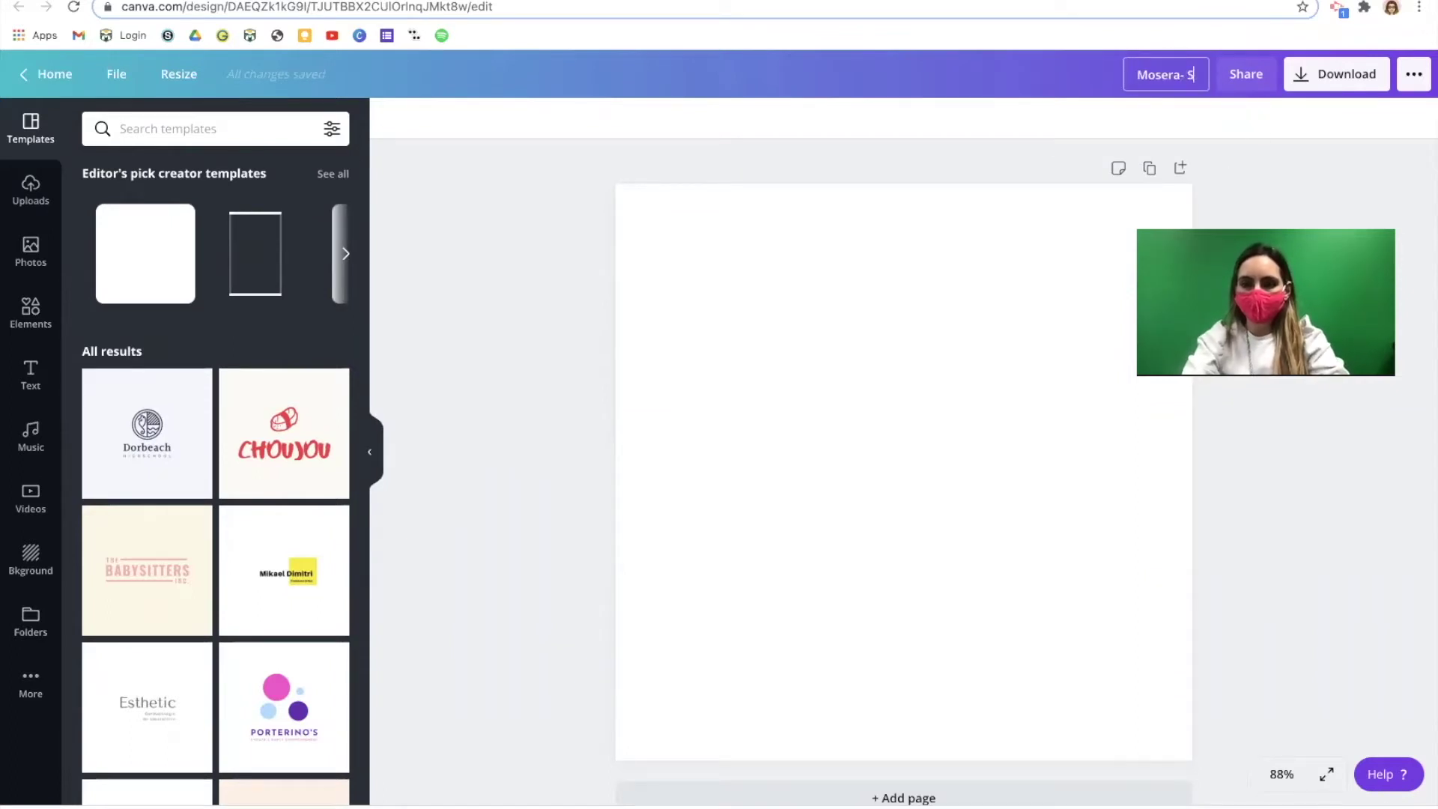
{"action": "type", "text": "now globe"}
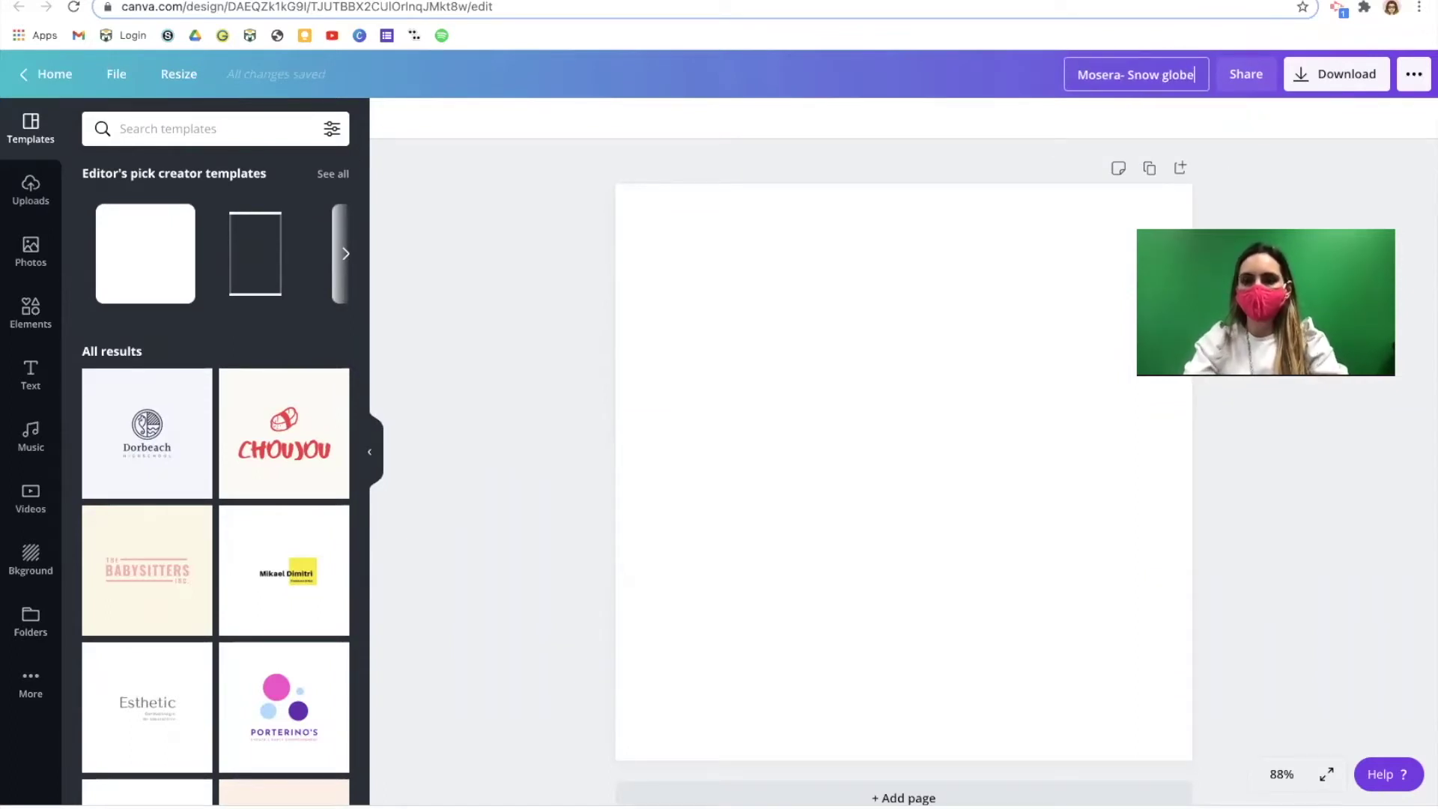
{"action": "left_click", "coordinate": [786, 290]}
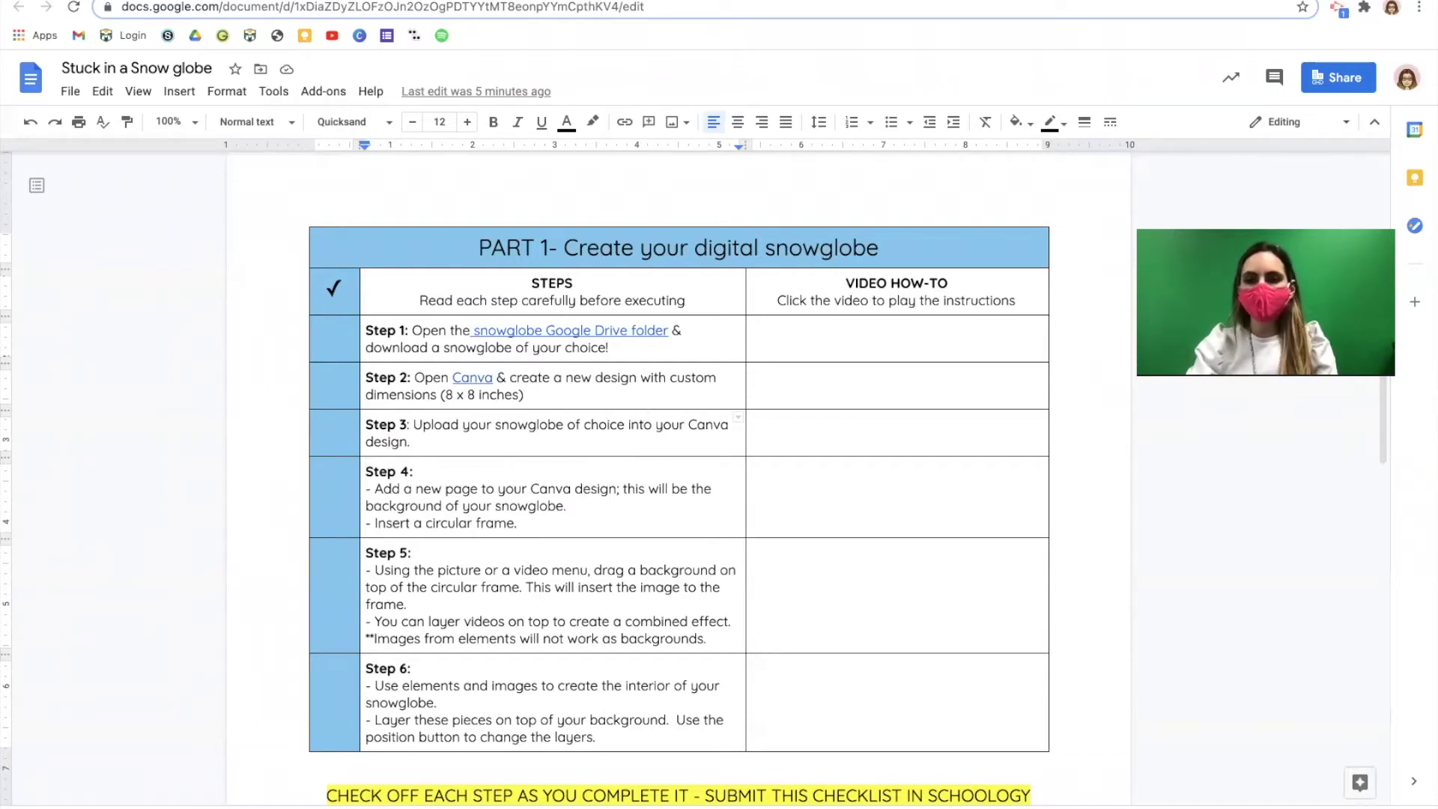
Step: Upload 4 (1).png from the Downloads folder to Canva's uploads
{"action": "mouse_move", "coordinate": [1076, 17]}
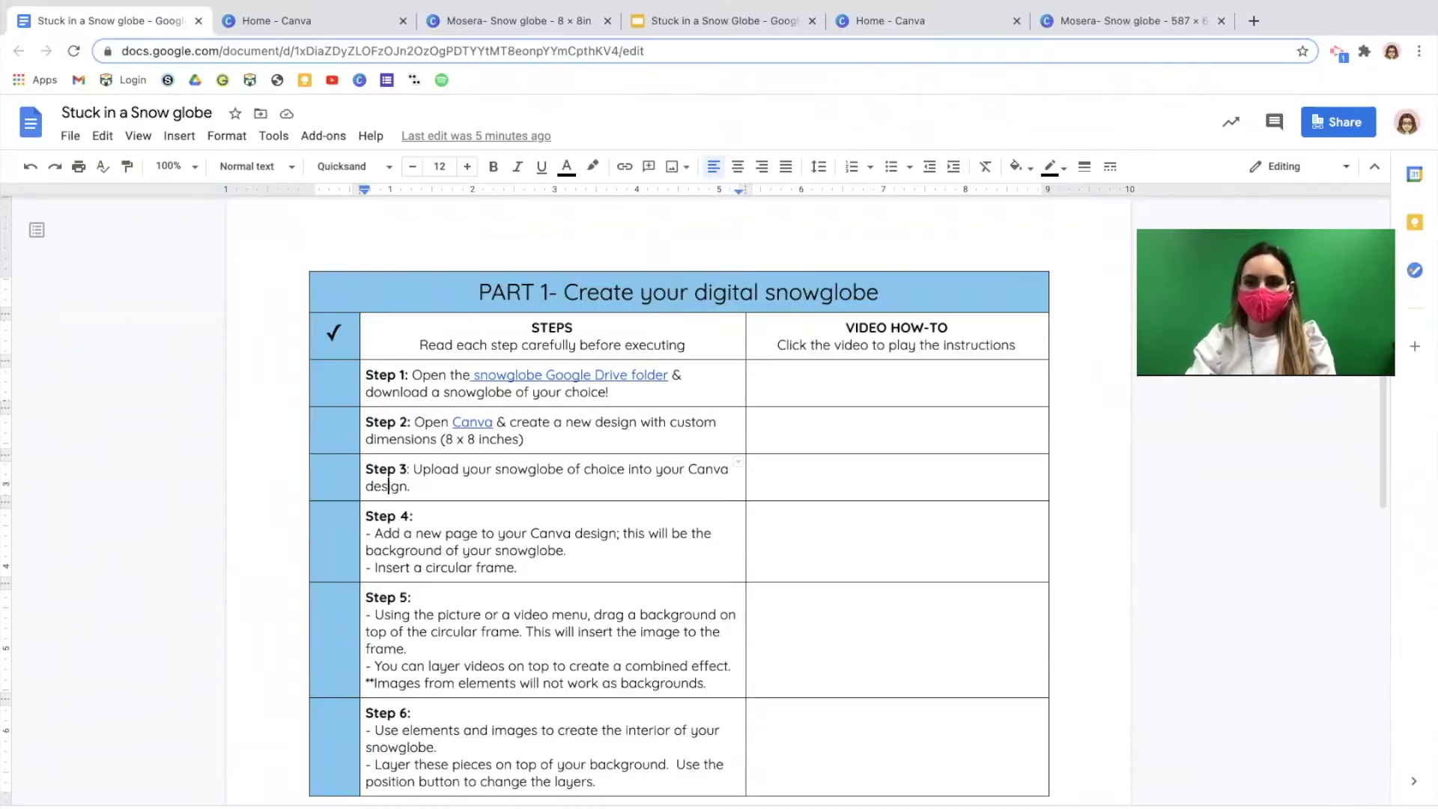
{"action": "left_click", "coordinate": [1076, 16]}
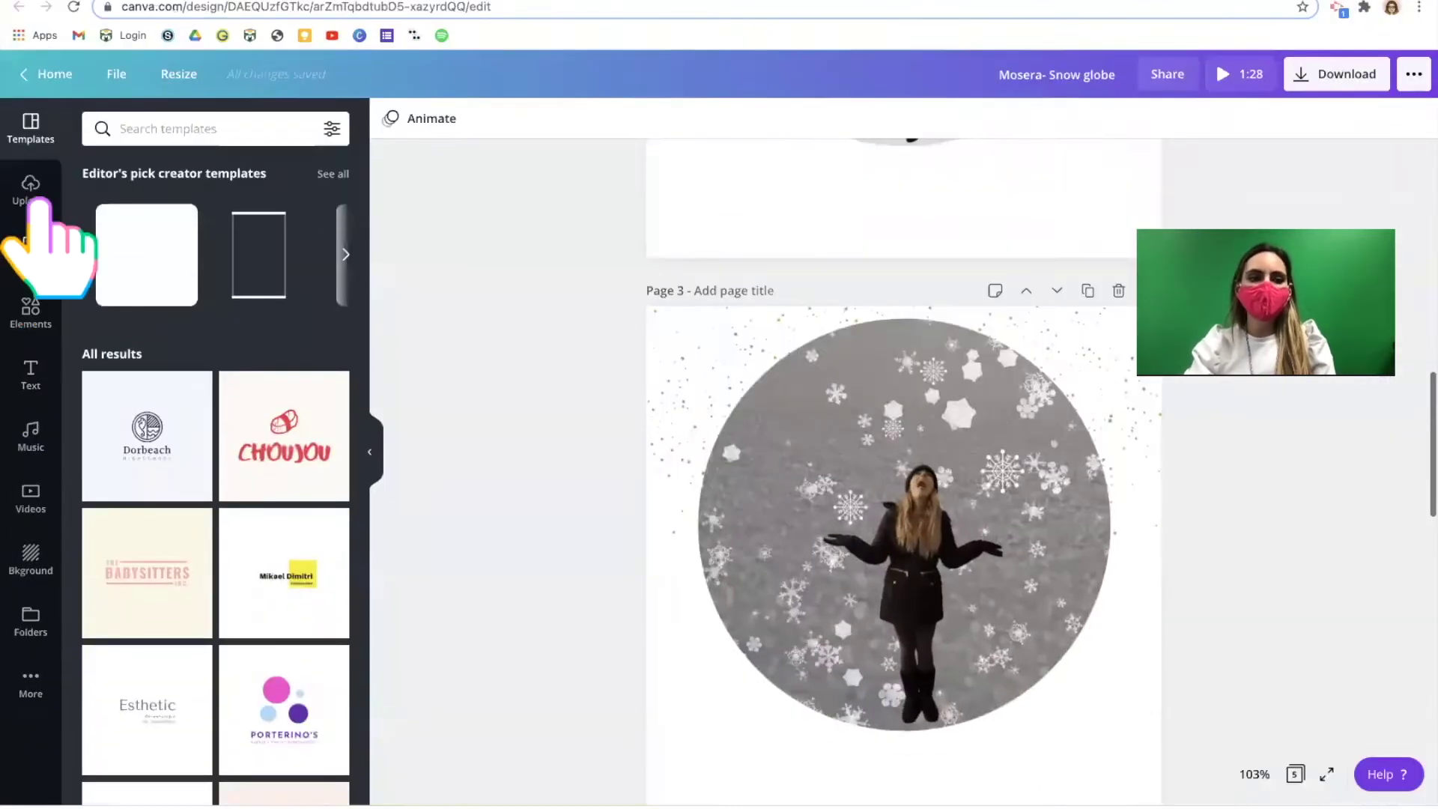
{"action": "left_click", "coordinate": [36, 197]}
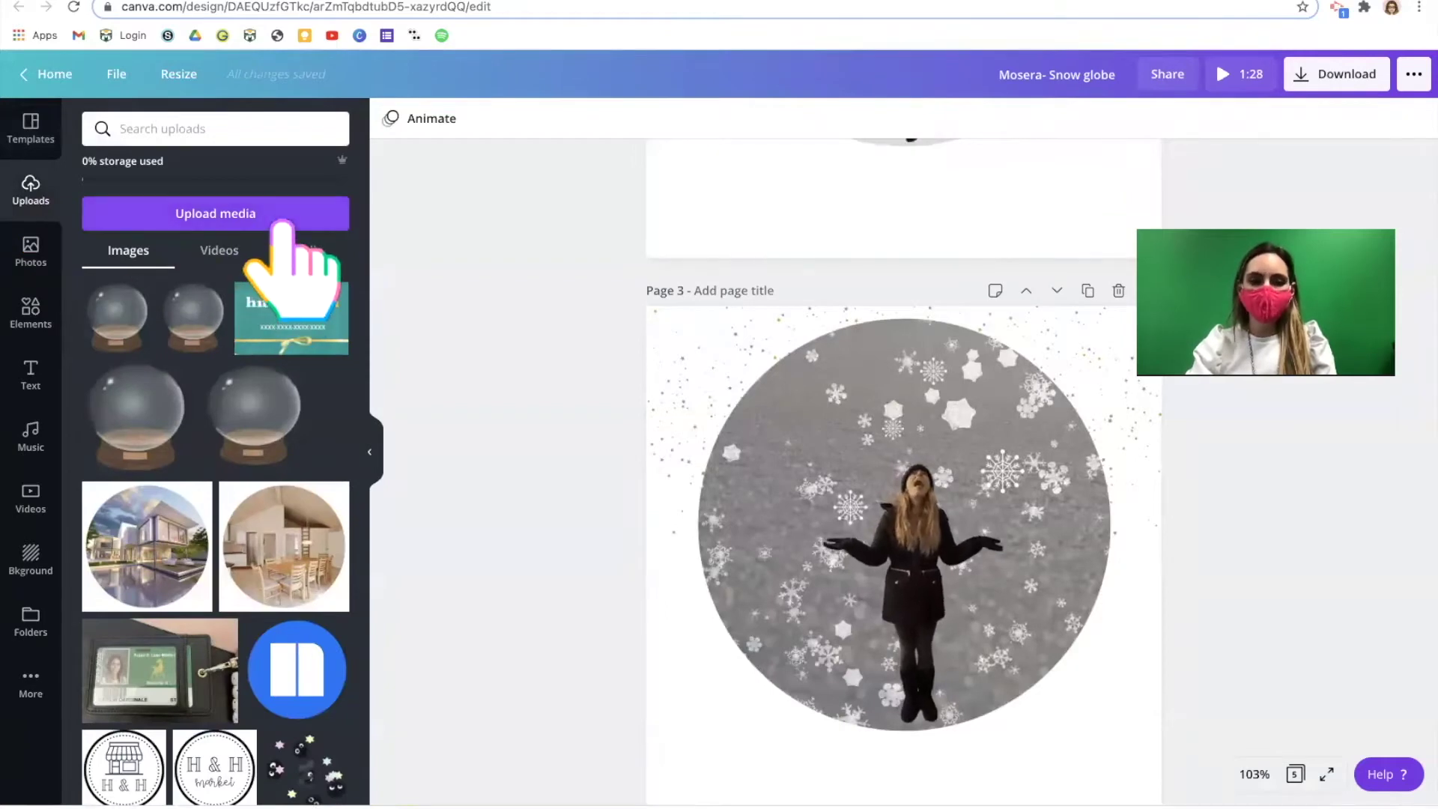
{"action": "left_click", "coordinate": [282, 222]}
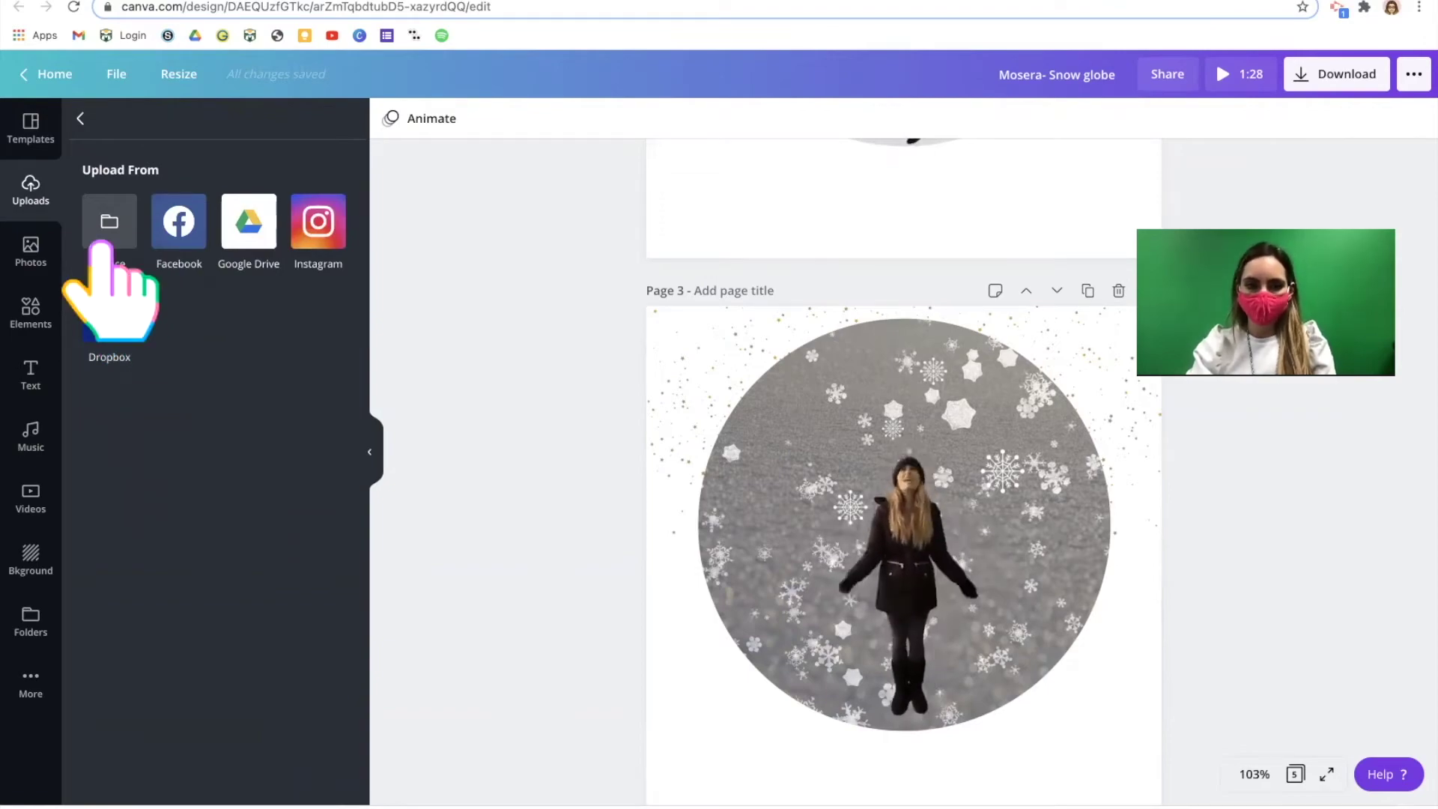
{"action": "left_click", "coordinate": [101, 240]}
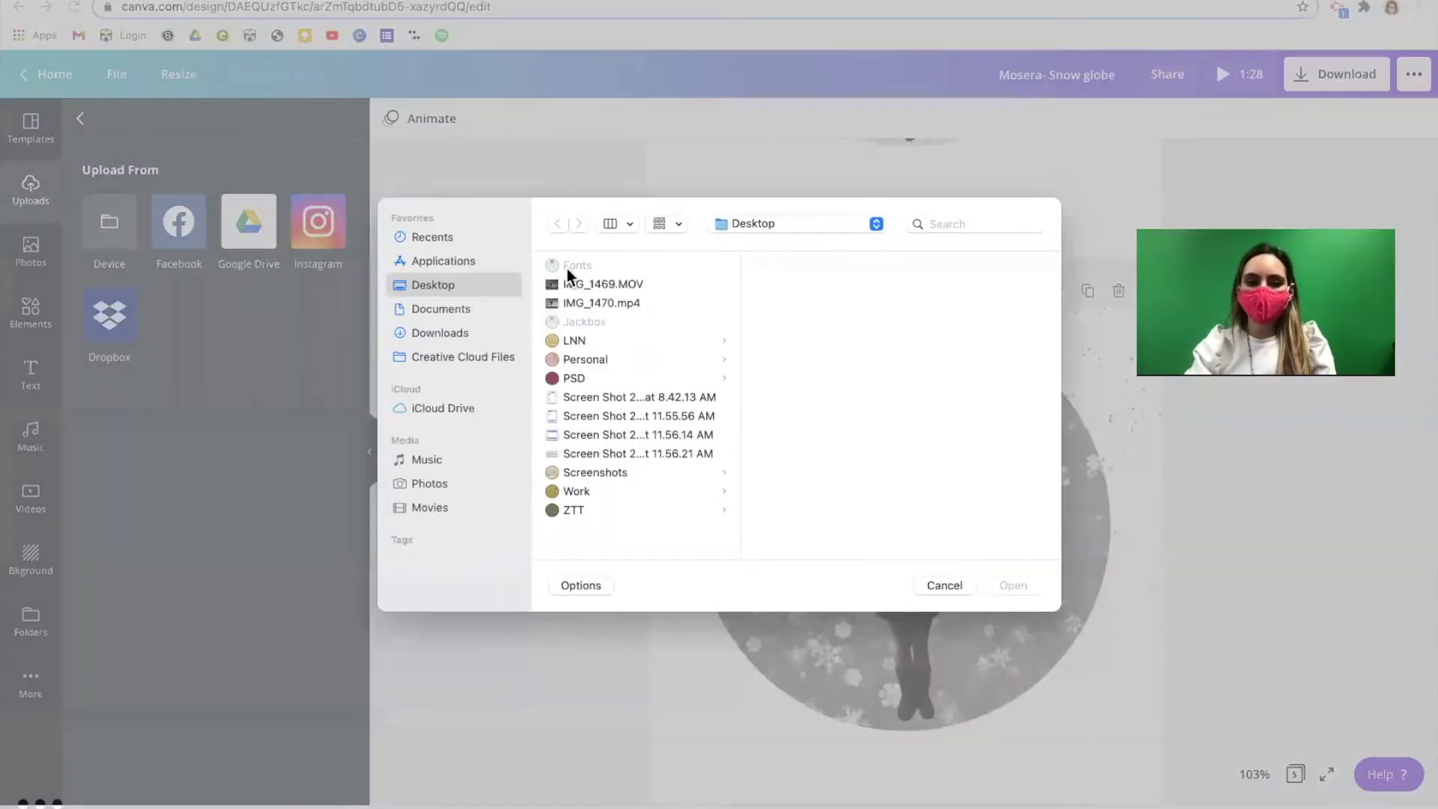
{"action": "left_click", "coordinate": [431, 334]}
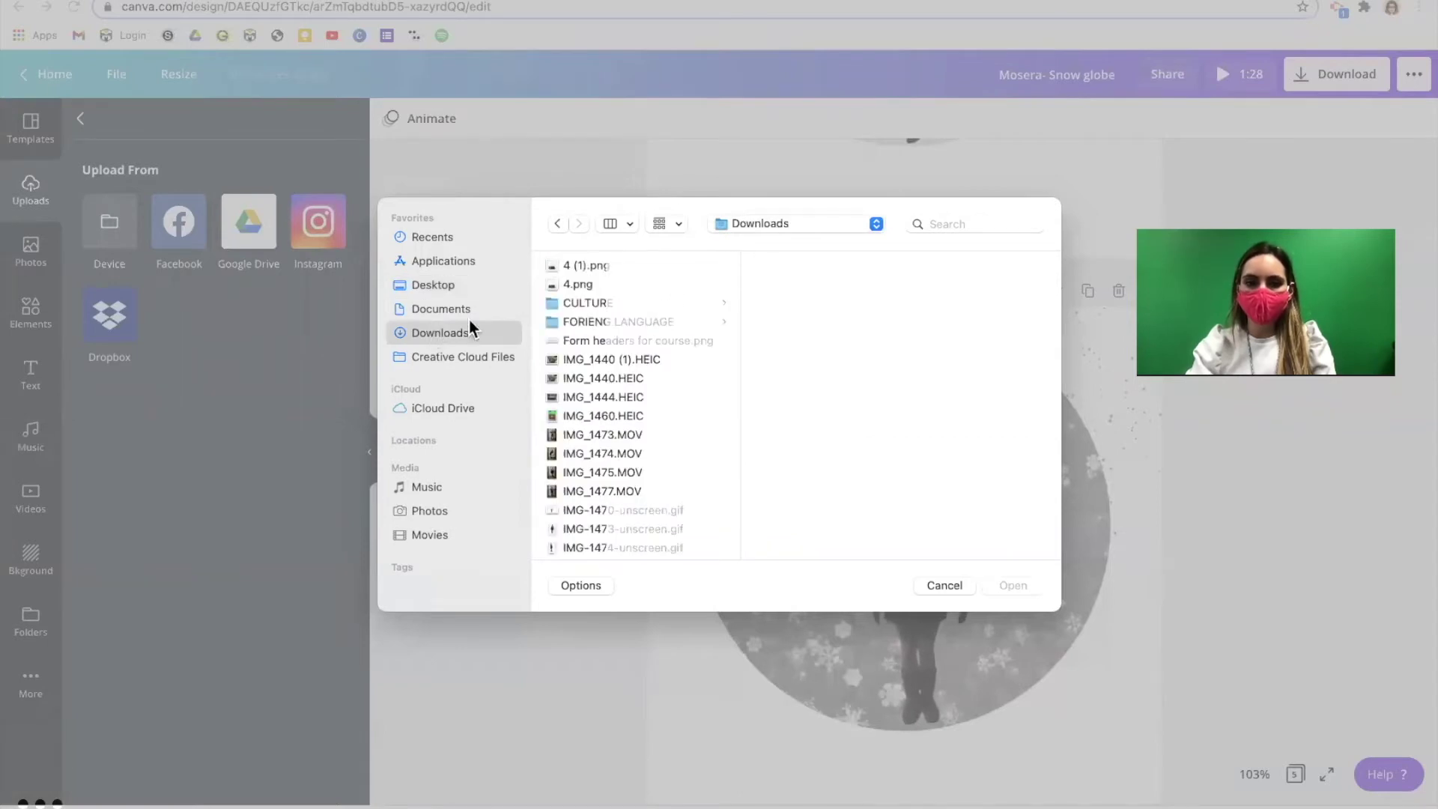
{"action": "scroll", "coordinate": [654, 334], "scroll_direction": "down", "scroll_amount": 10}
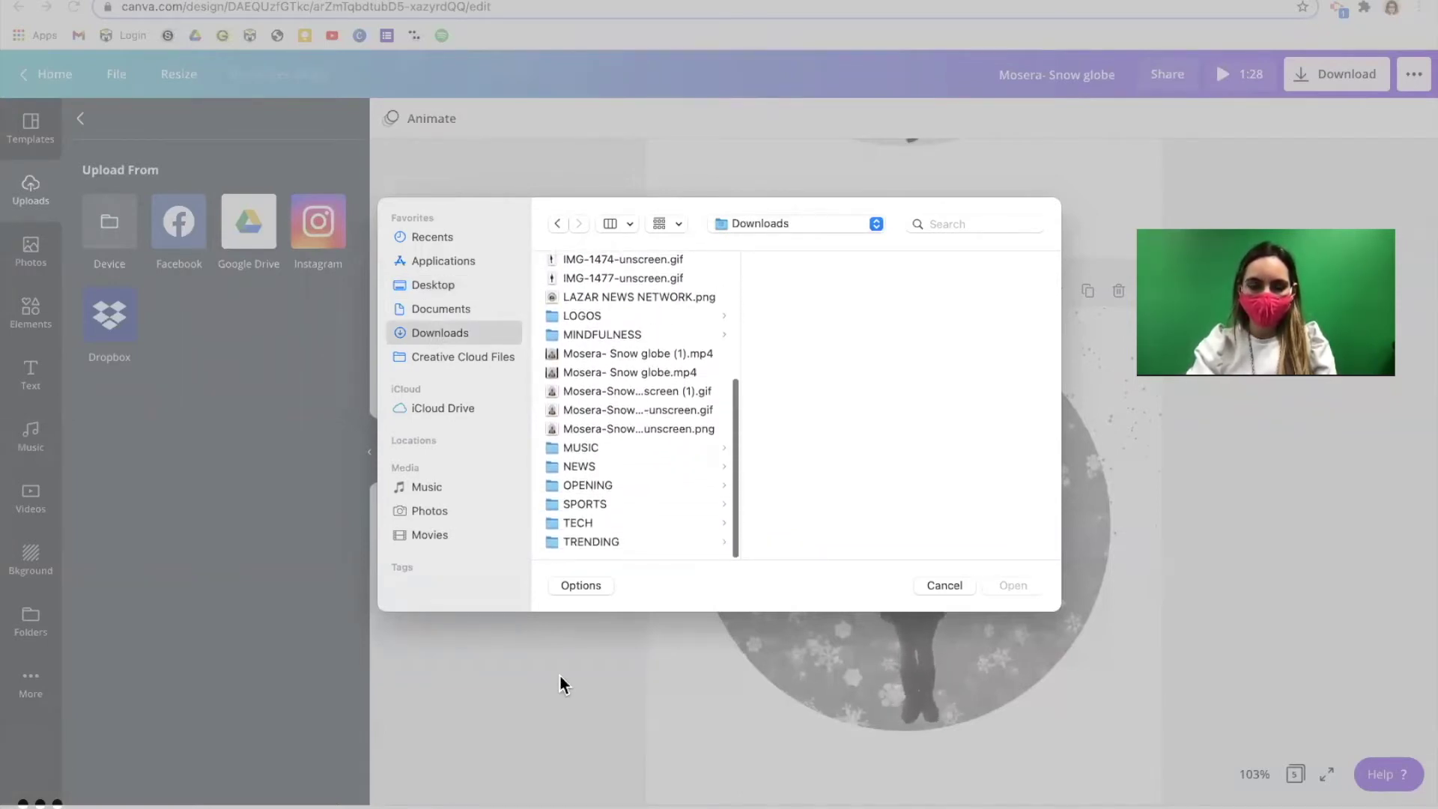
{"action": "scroll", "coordinate": [603, 535], "scroll_direction": "up", "scroll_amount": 5}
{"action": "scroll", "coordinate": [604, 532], "scroll_direction": "up", "scroll_amount": 3}
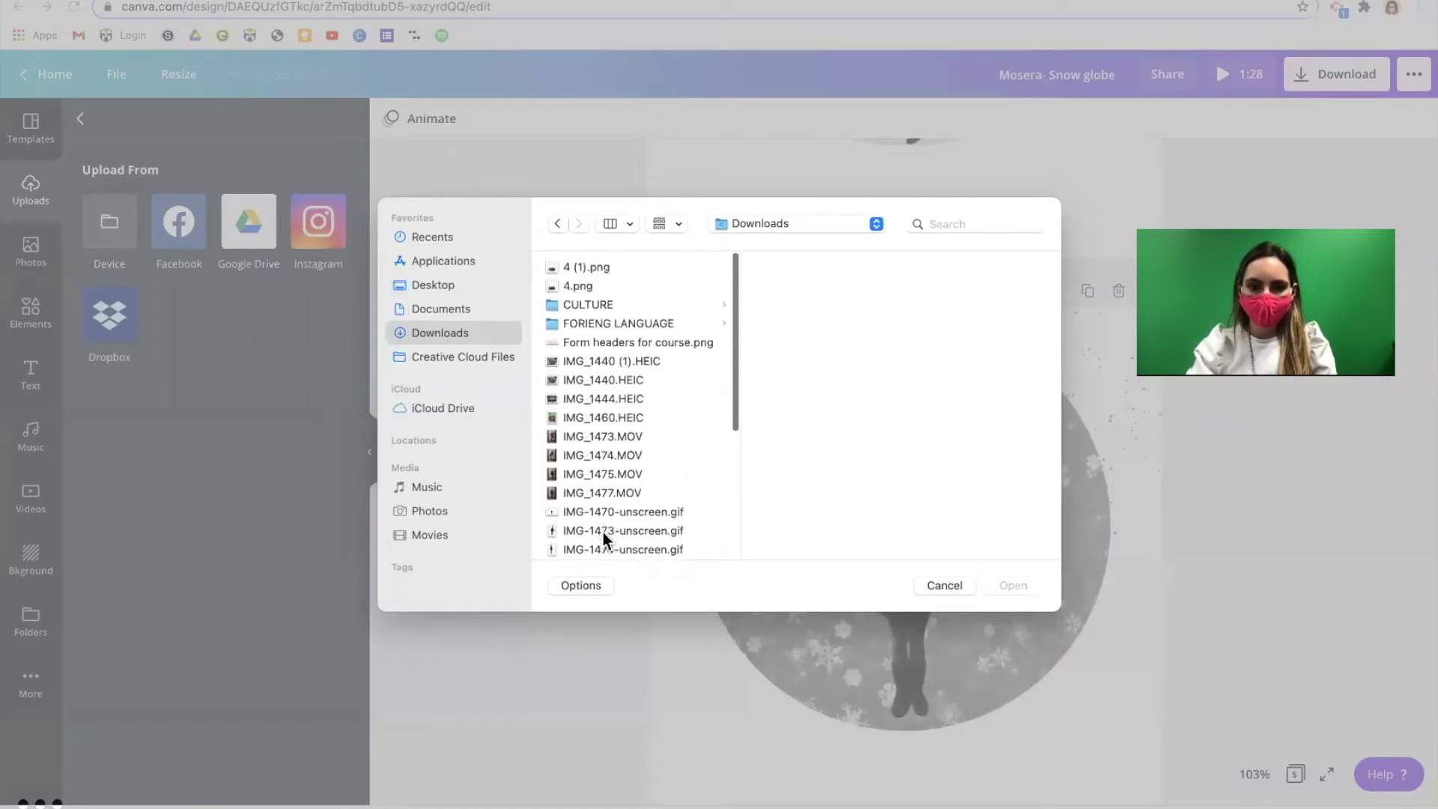
{"action": "left_click", "coordinate": [622, 267]}
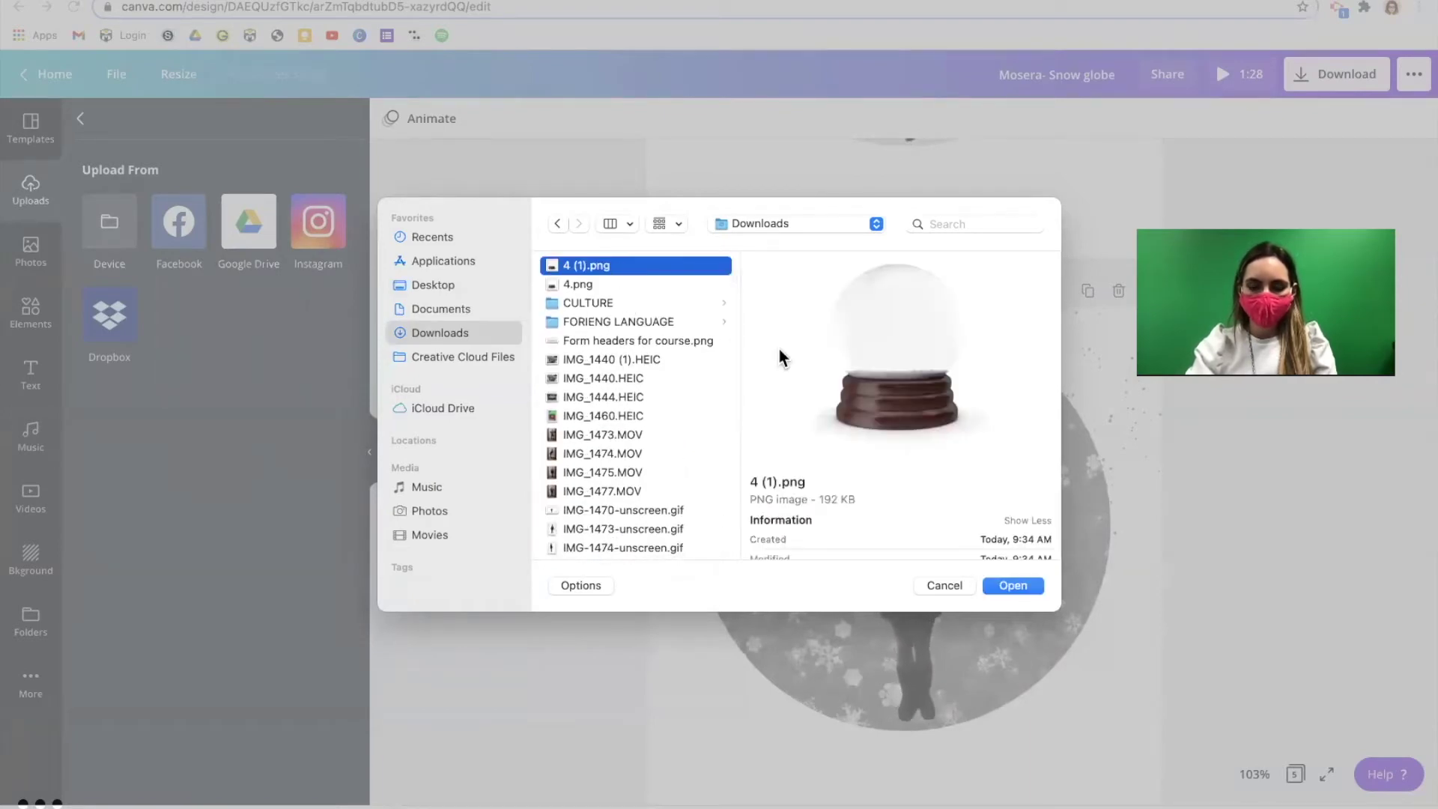
{"action": "left_click", "coordinate": [1015, 585]}
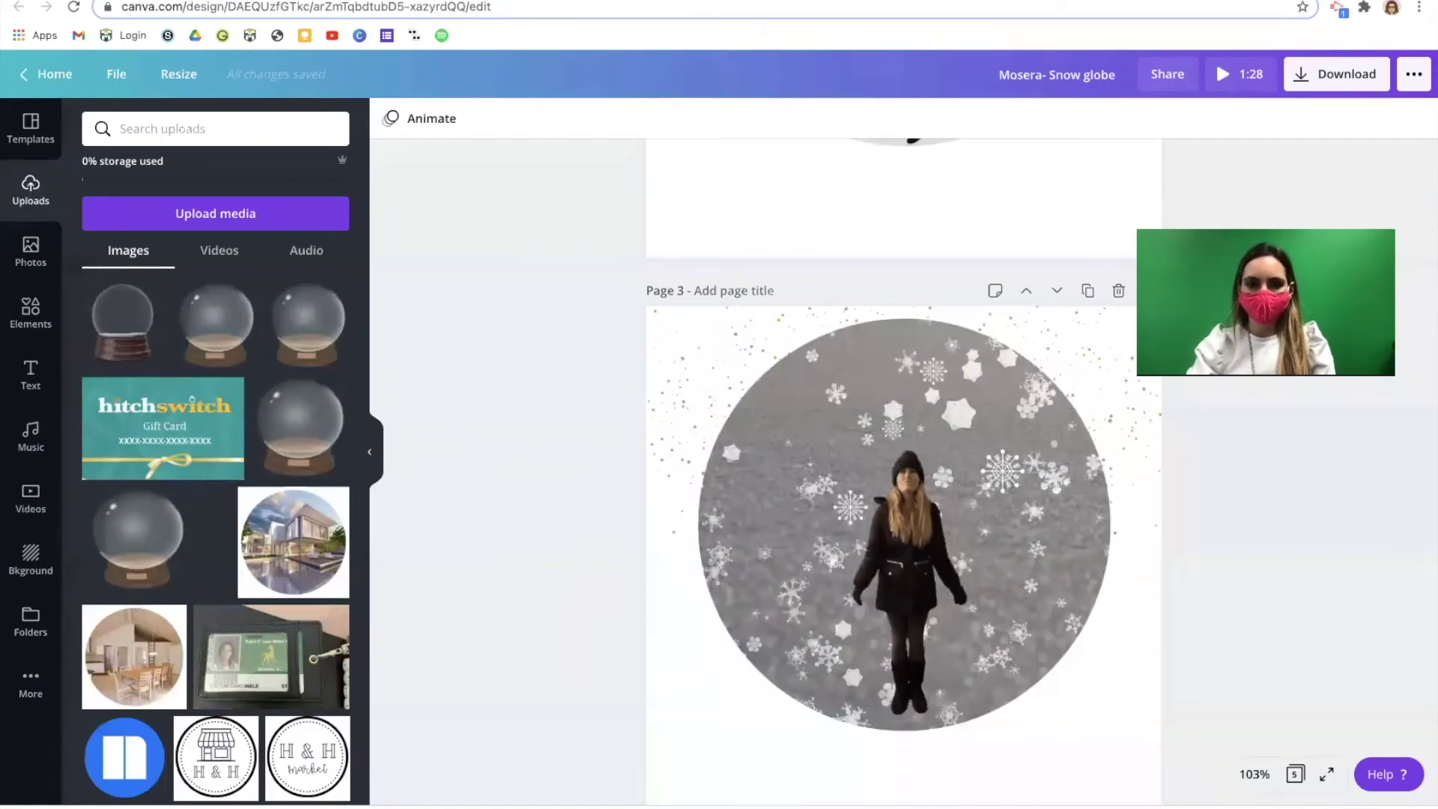
Step: Add the uploaded snow globe image to the 8 × 8 in design page
{"action": "mouse_move", "coordinate": [519, 24]}
{"action": "left_click", "coordinate": [519, 24]}
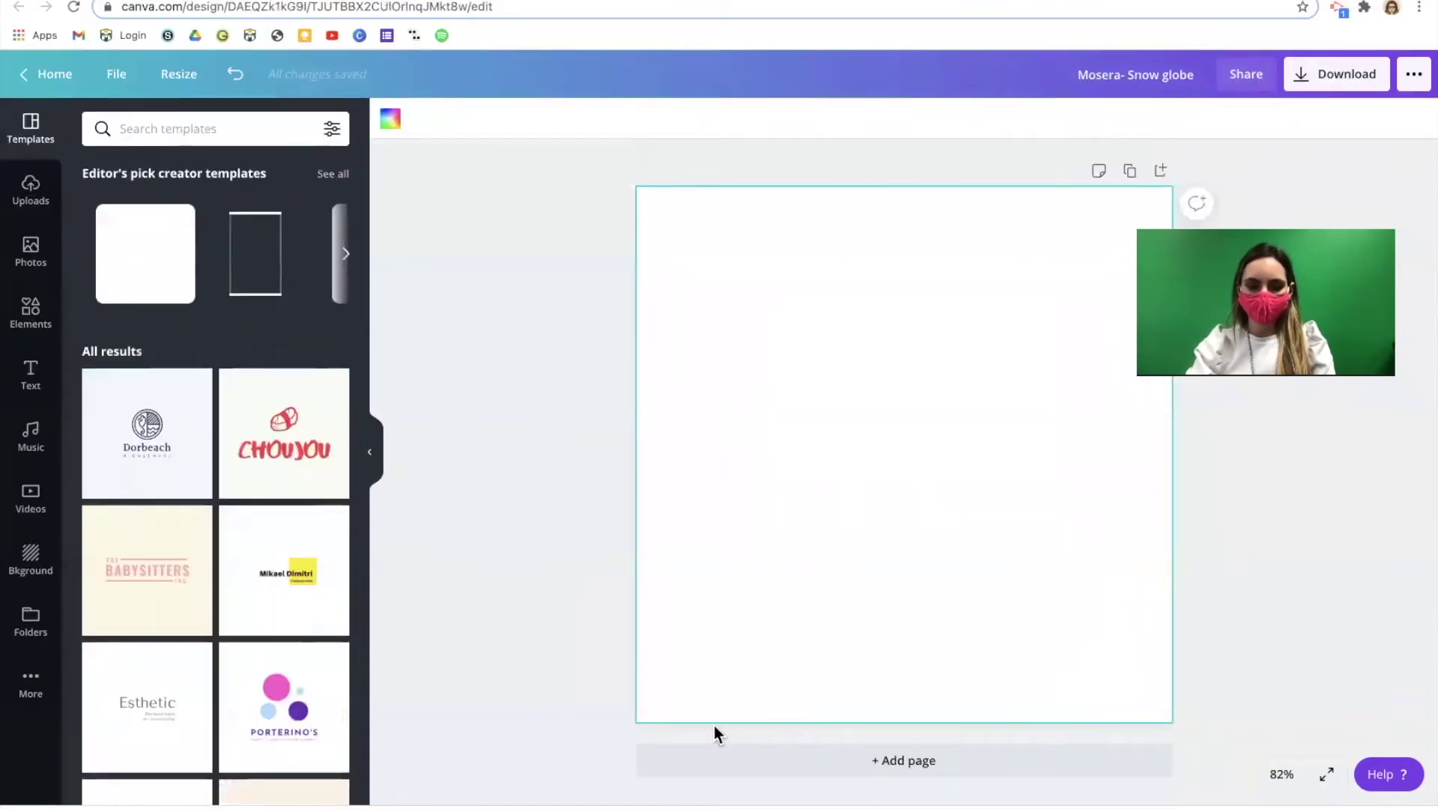
{"action": "left_click", "coordinate": [24, 203]}
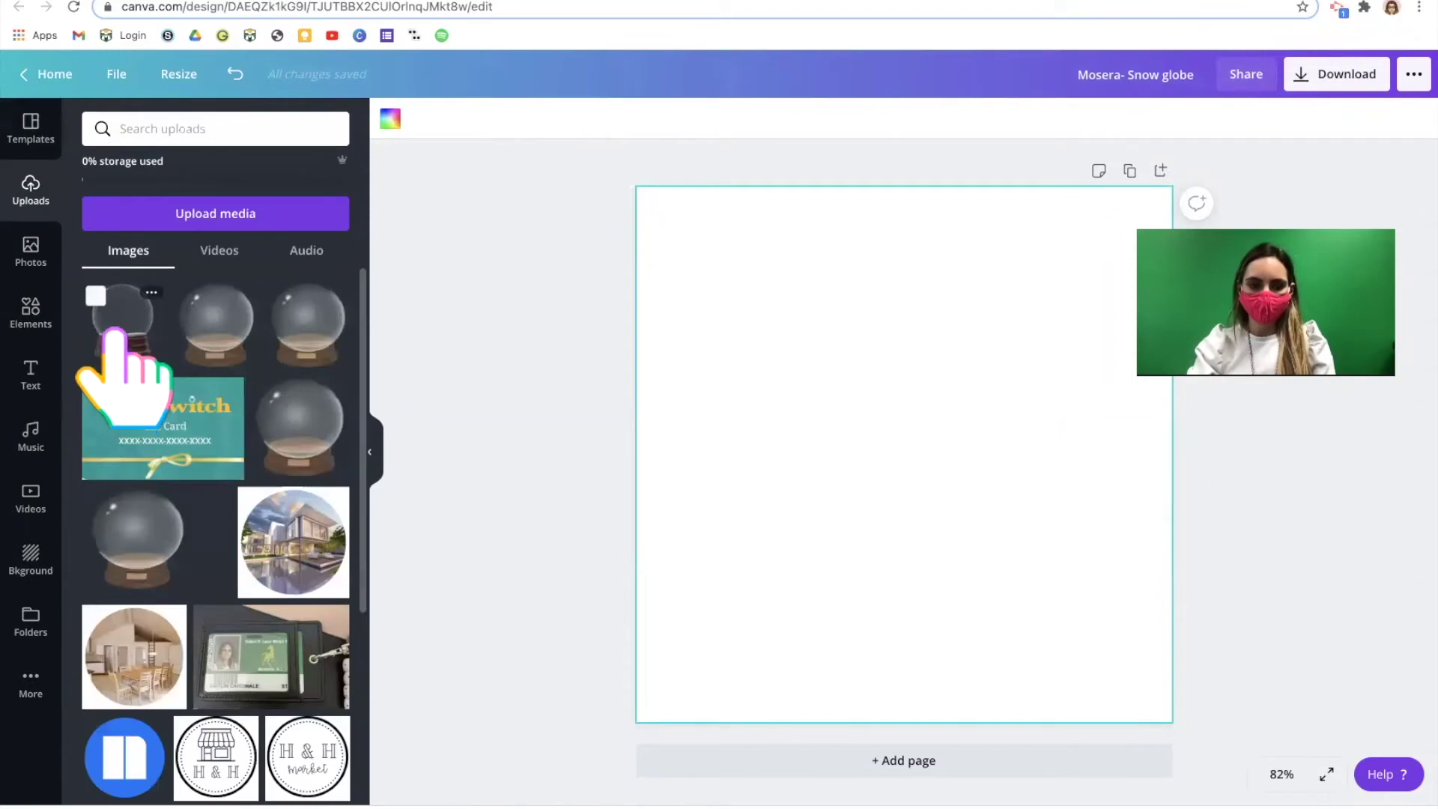
{"action": "left_click", "coordinate": [114, 329]}
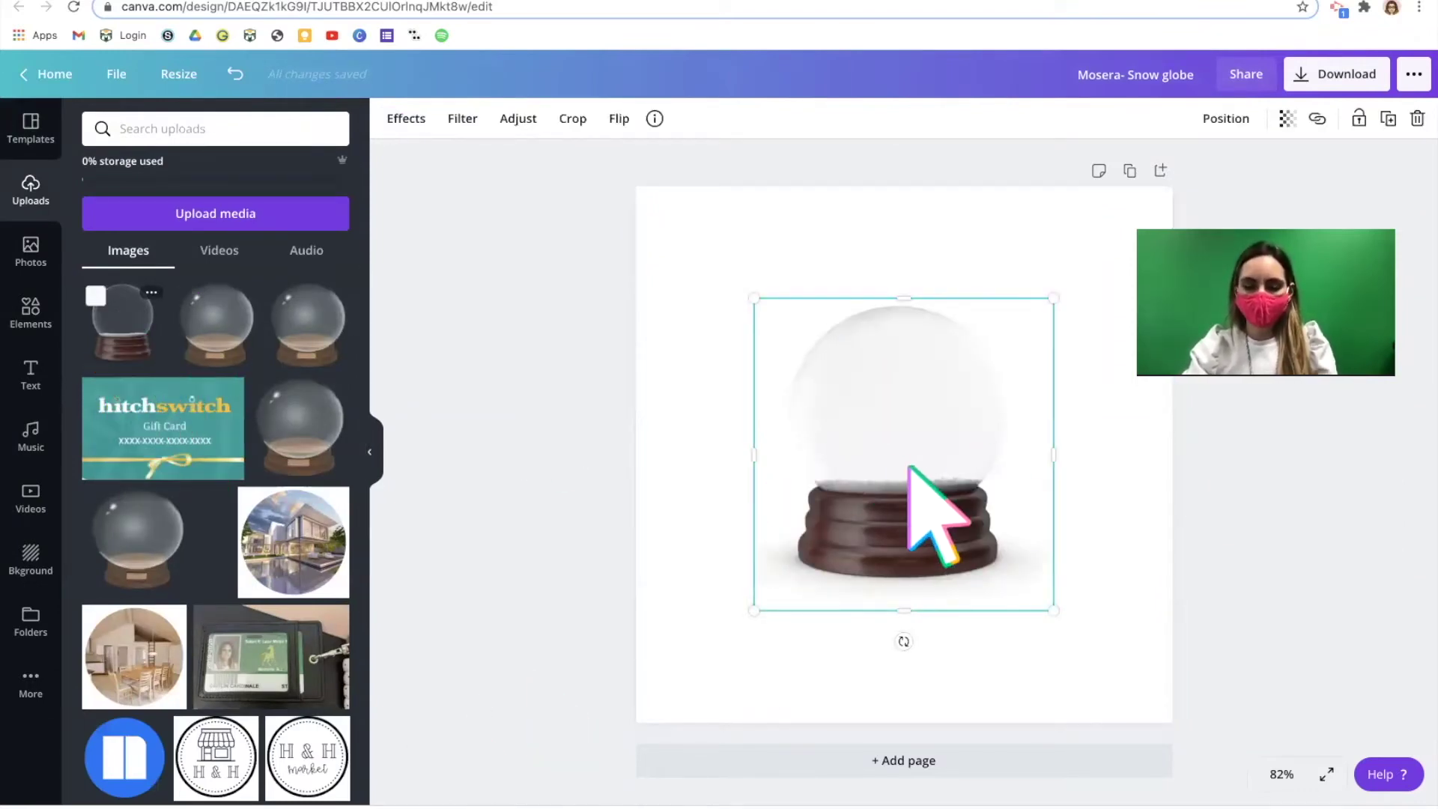
Step: Move the snow globe to the top-left corner and enlarge it to fill the page
{"action": "left_click_drag", "start_coordinate": [909, 466], "coordinate": [791, 355]}
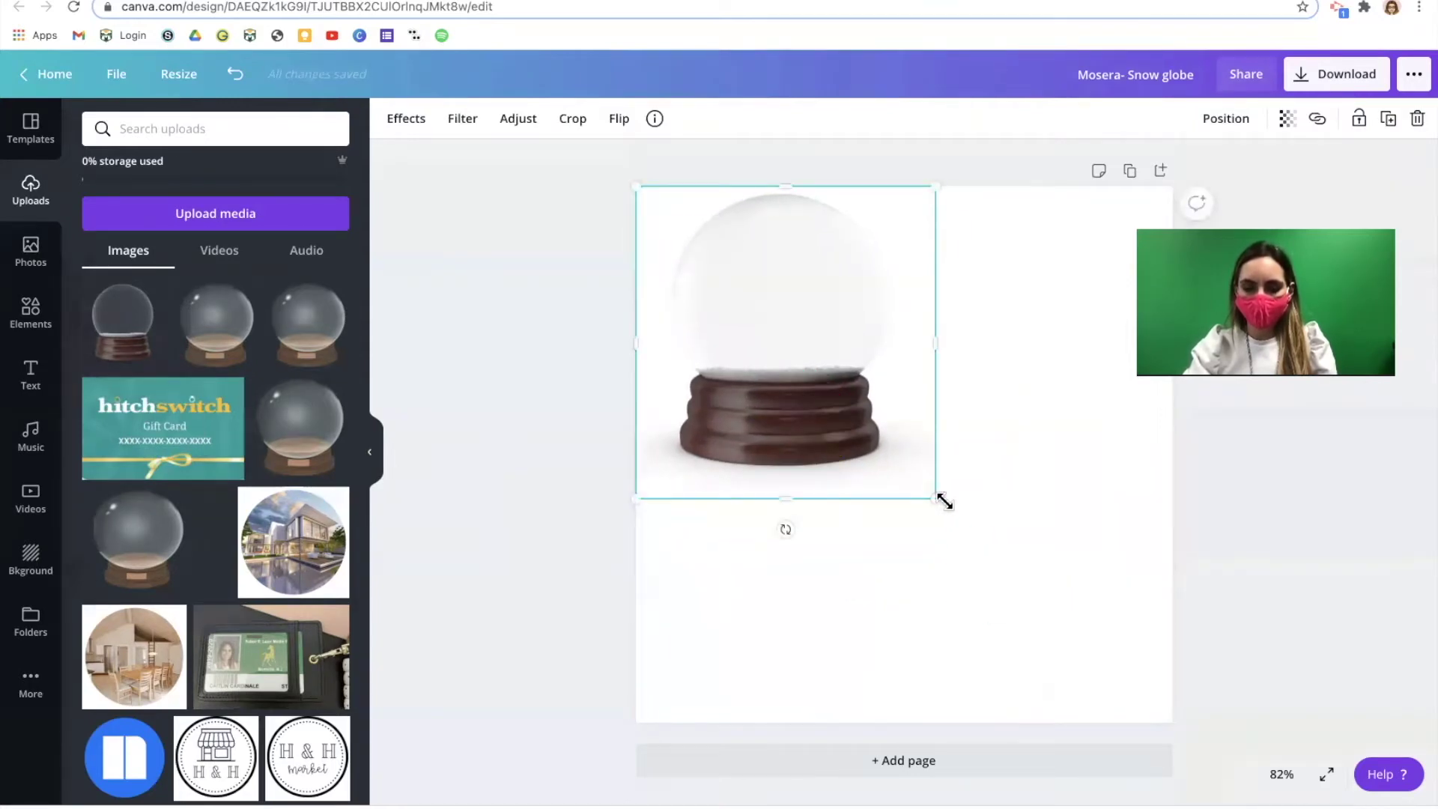
{"action": "left_click_drag", "start_coordinate": [942, 499], "coordinate": [973, 538]}
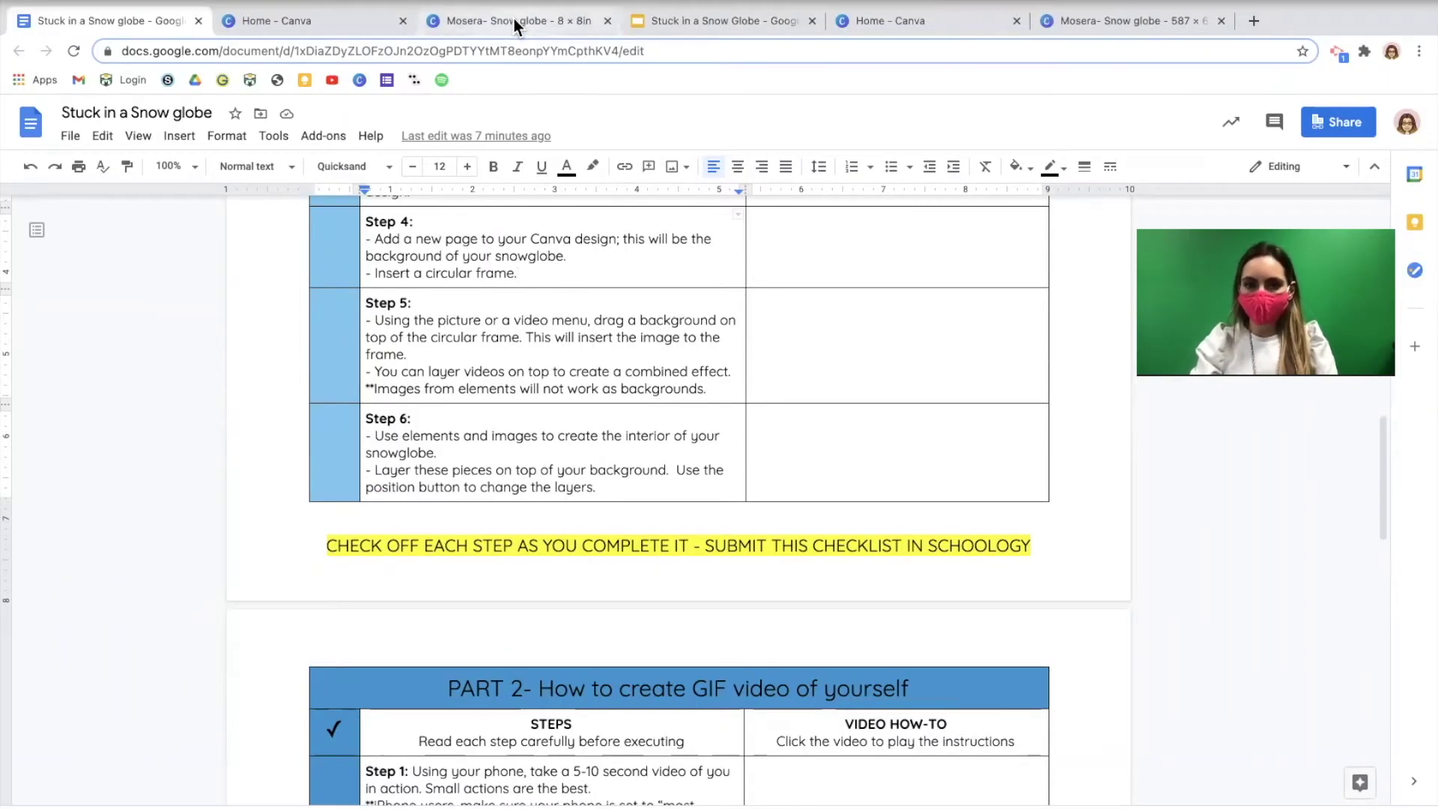
{"action": "left_click", "coordinate": [514, 21]}
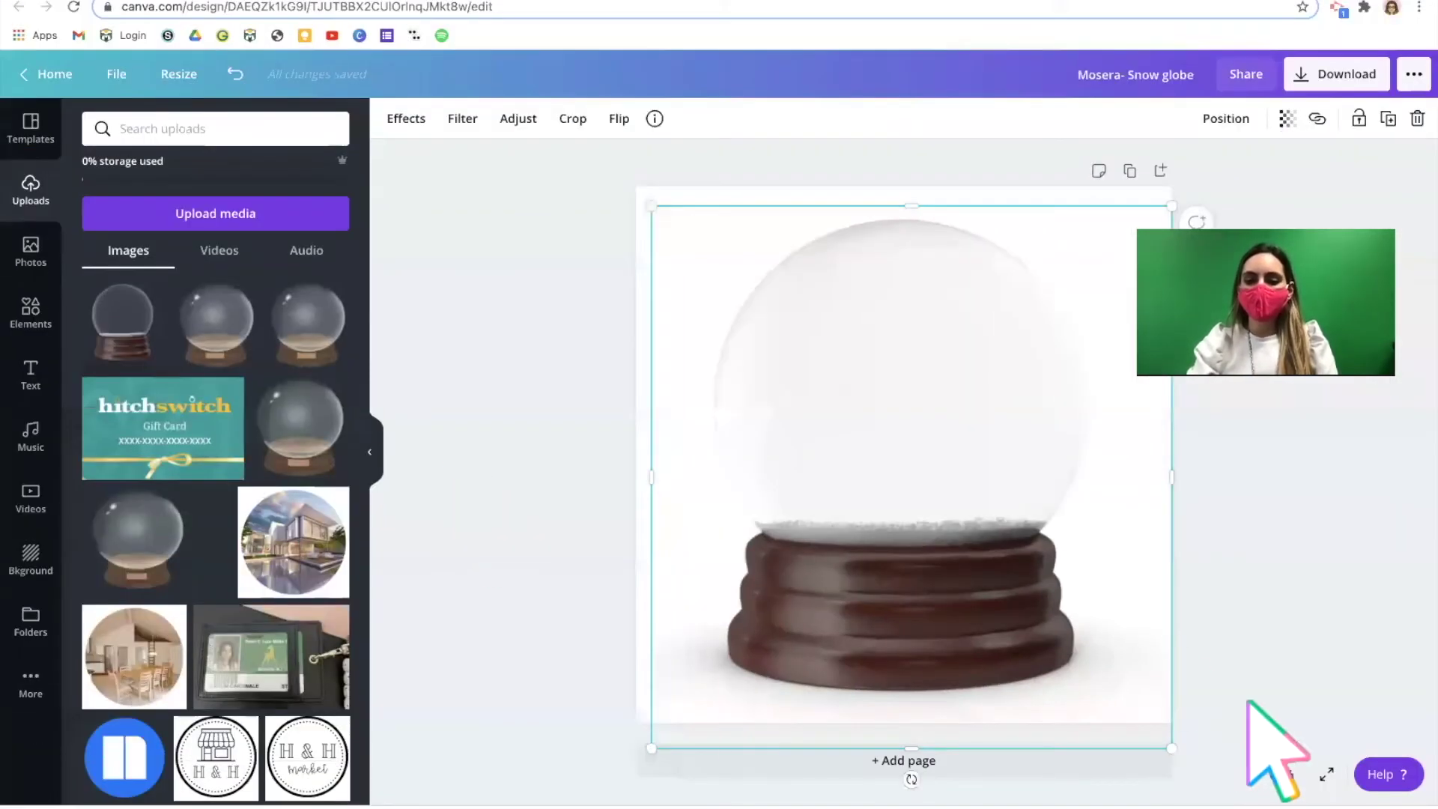
{"action": "left_click", "coordinate": [1150, 735]}
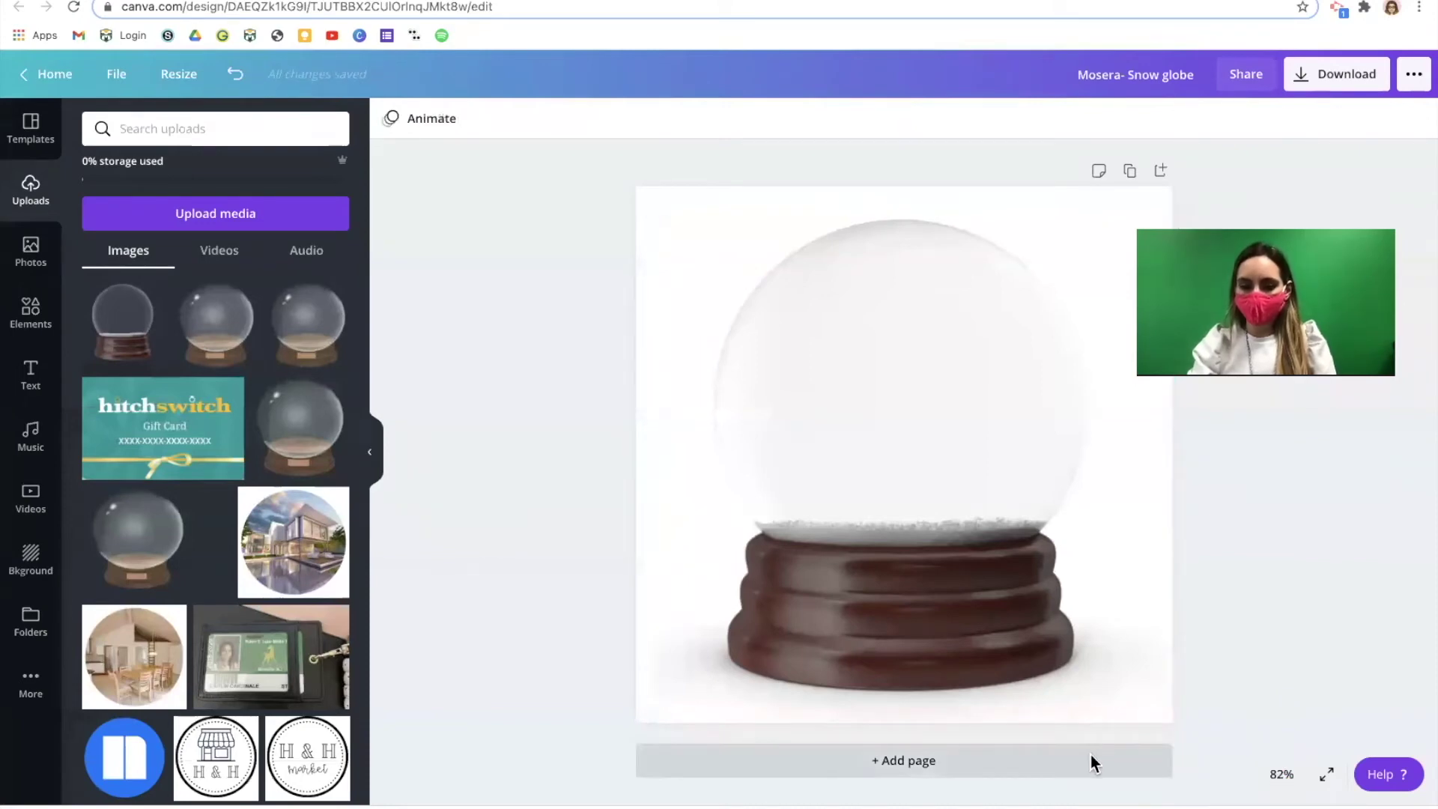
Step: Add a second page with a circle frame resized to 6.5 × 6.5 in
{"action": "left_click", "coordinate": [841, 763]}
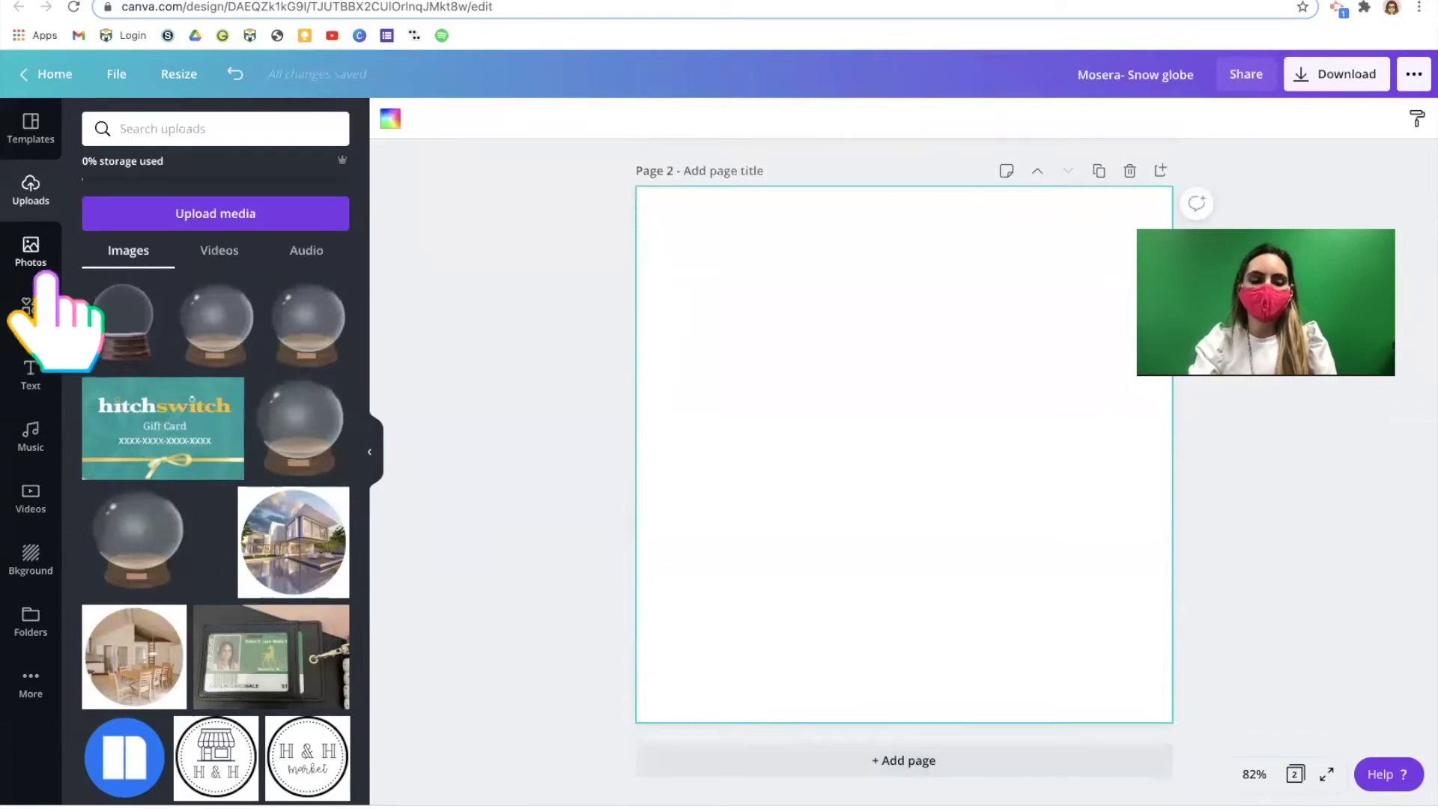
{"action": "left_click", "coordinate": [28, 323]}
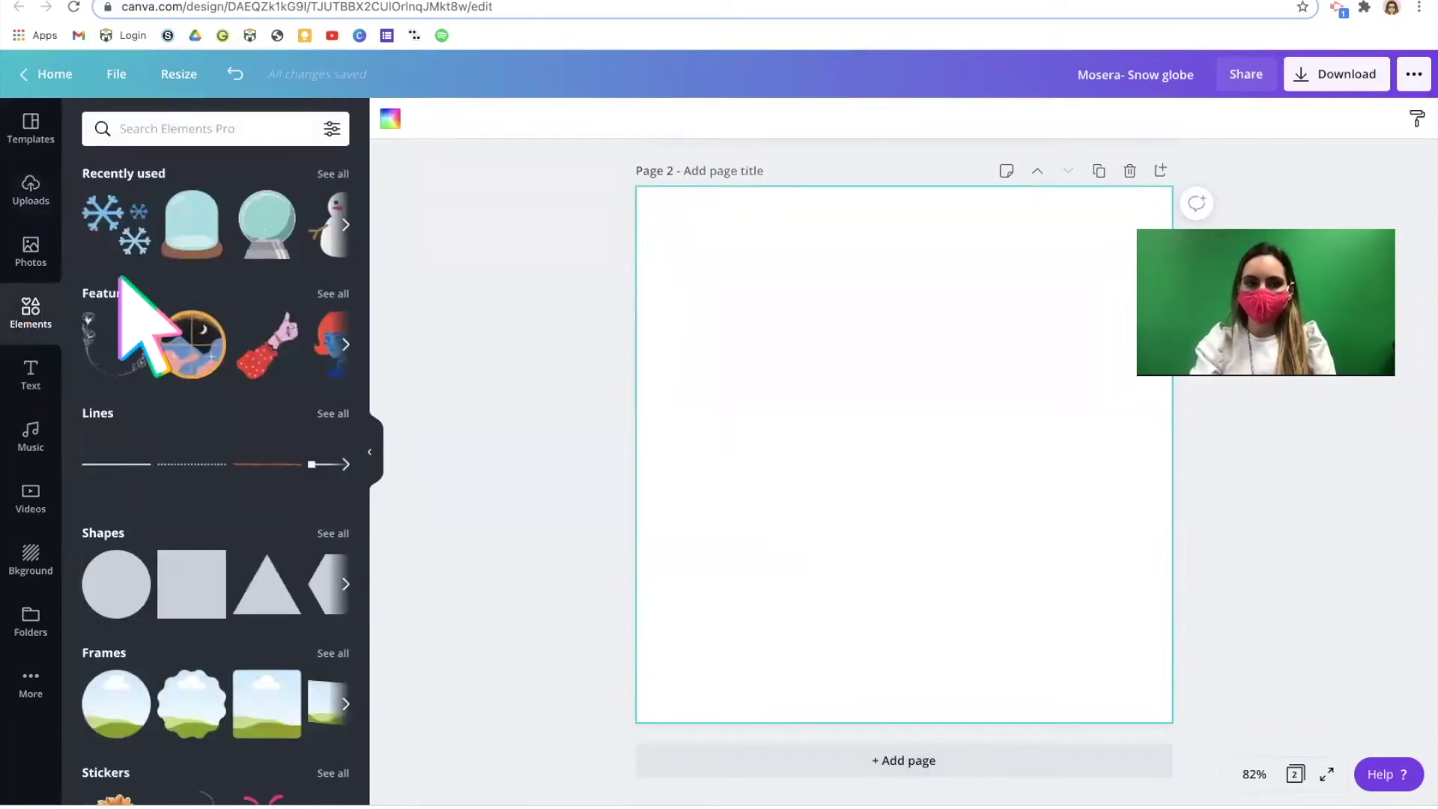
{"action": "scroll", "coordinate": [157, 360], "scroll_direction": "down", "scroll_amount": 5}
{"action": "mouse_move", "coordinate": [109, 495]}
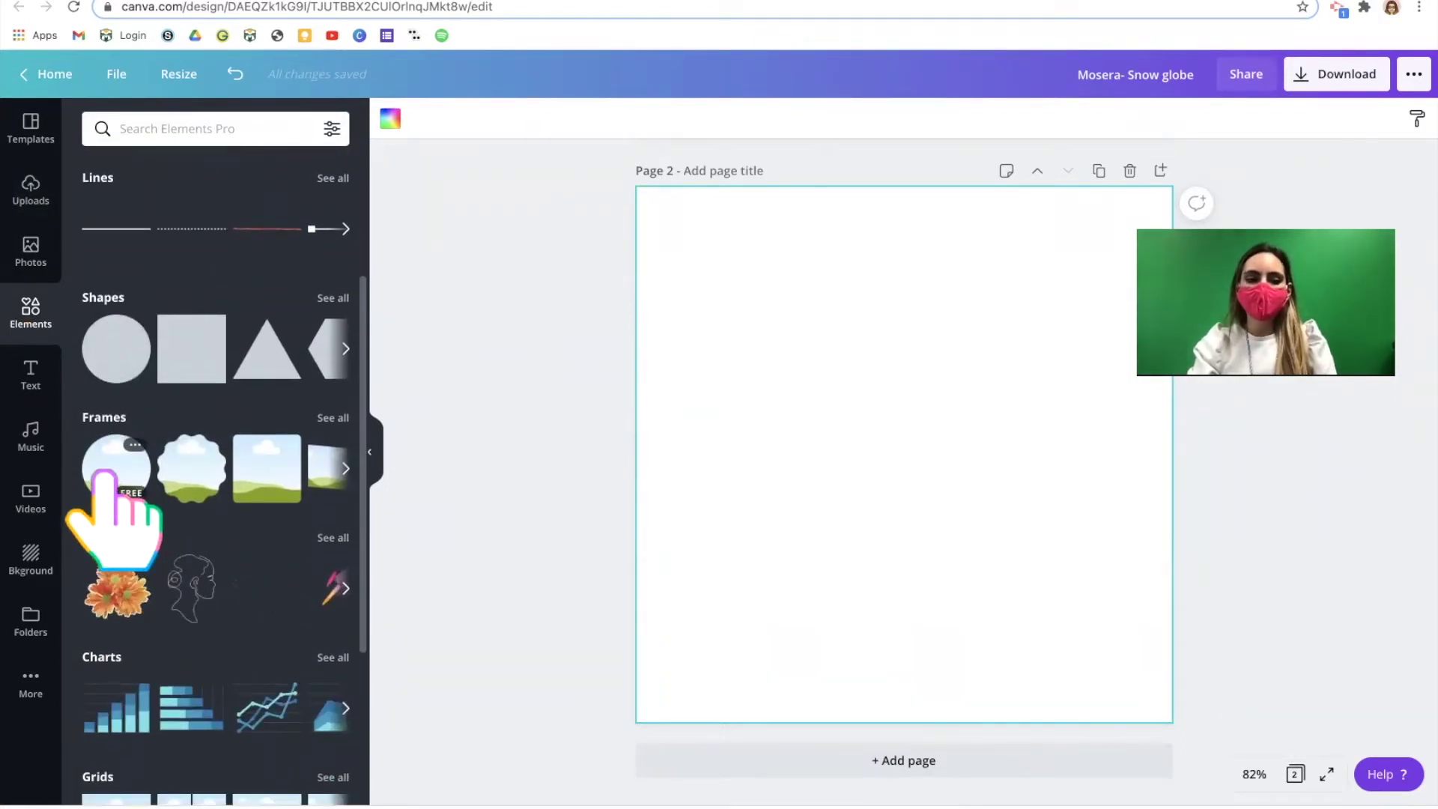
{"action": "left_click", "coordinate": [104, 473]}
{"action": "left_click_drag", "start_coordinate": [928, 430], "coordinate": [797, 311]}
{"action": "mouse_move", "coordinate": [947, 498]}
{"action": "left_mouse_down"}
{"action": "mouse_move", "coordinate": [1172, 662]}
{"action": "mouse_move", "coordinate": [986, 524]}
{"action": "mouse_move", "coordinate": [966, 490]}
{"action": "left_mouse_up"}
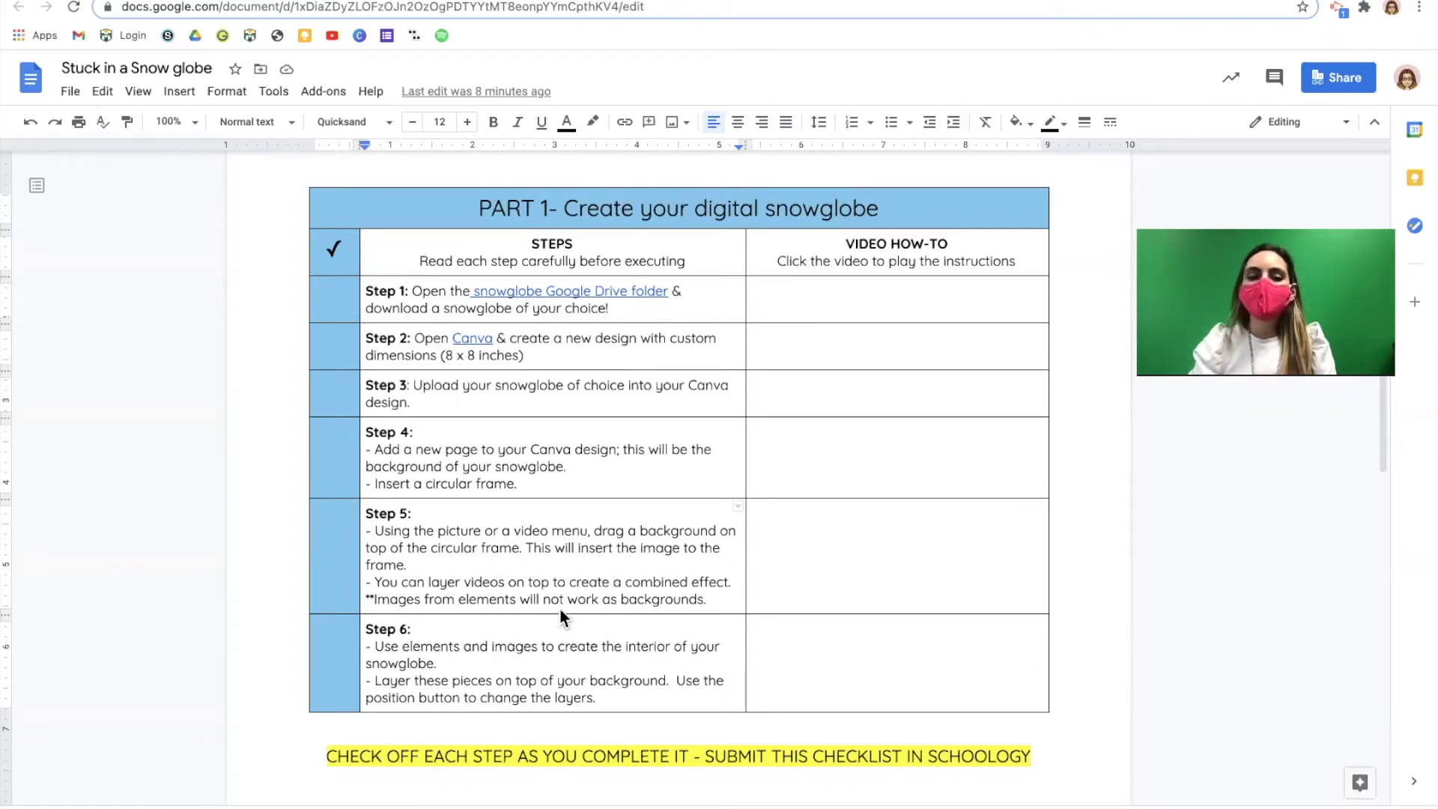
{"action": "left_click_drag", "start_coordinate": [708, 599], "coordinate": [367, 600]}
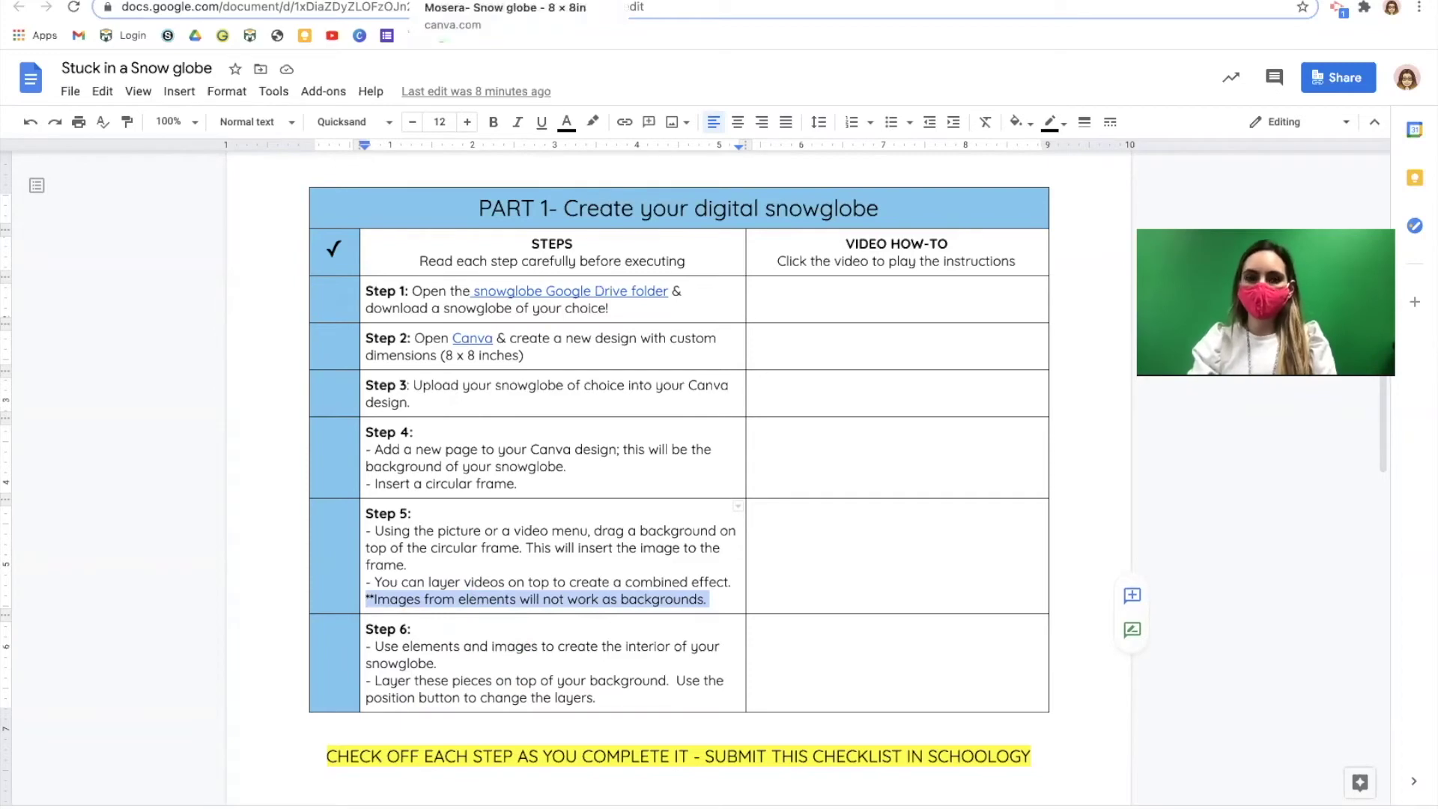
{"action": "key", "text": "ctrl+Tab"}
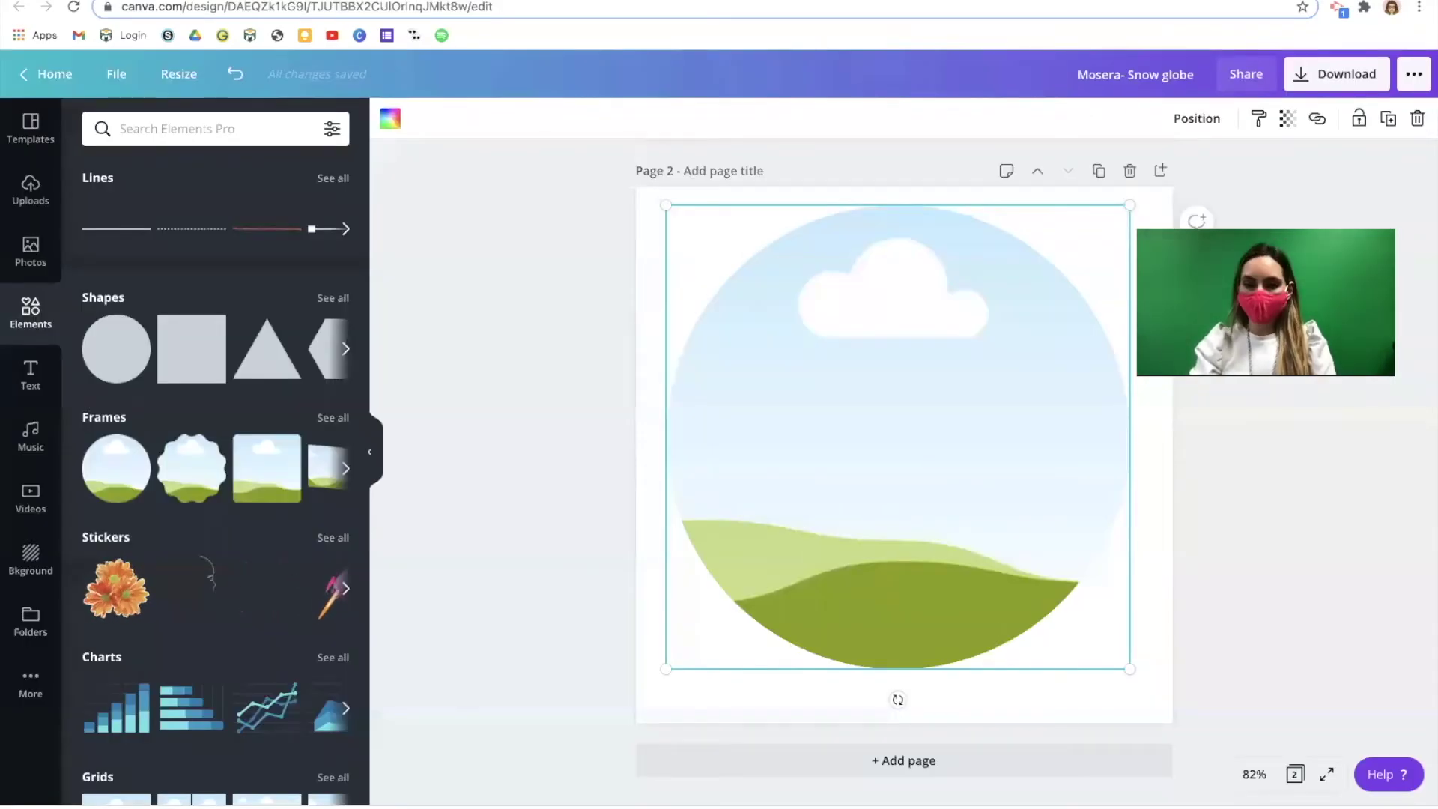
Step: Search the stock photo library for 'winter'
{"action": "left_click", "coordinate": [530, 315]}
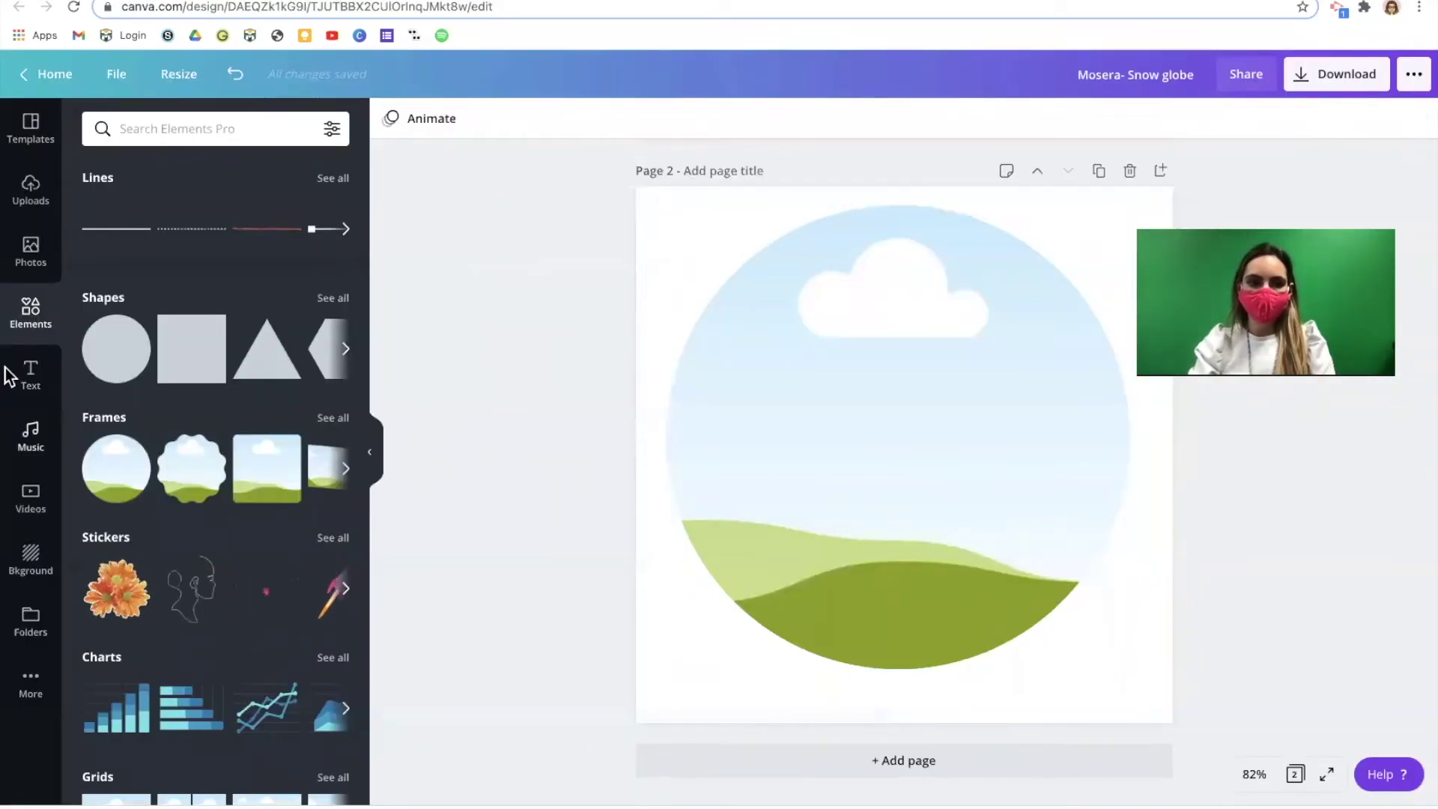
{"action": "left_click", "coordinate": [30, 253]}
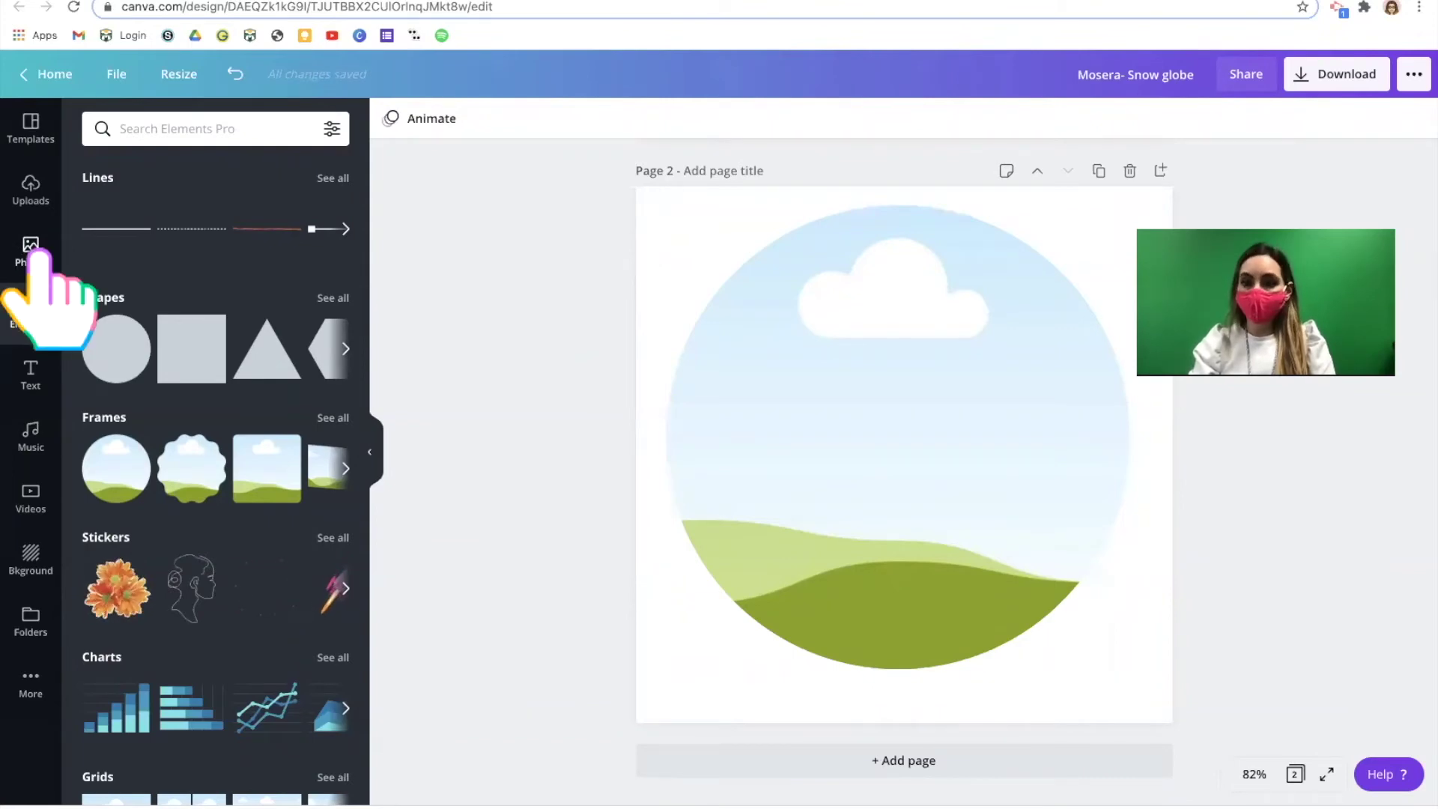
{"action": "left_click", "coordinate": [164, 129]}
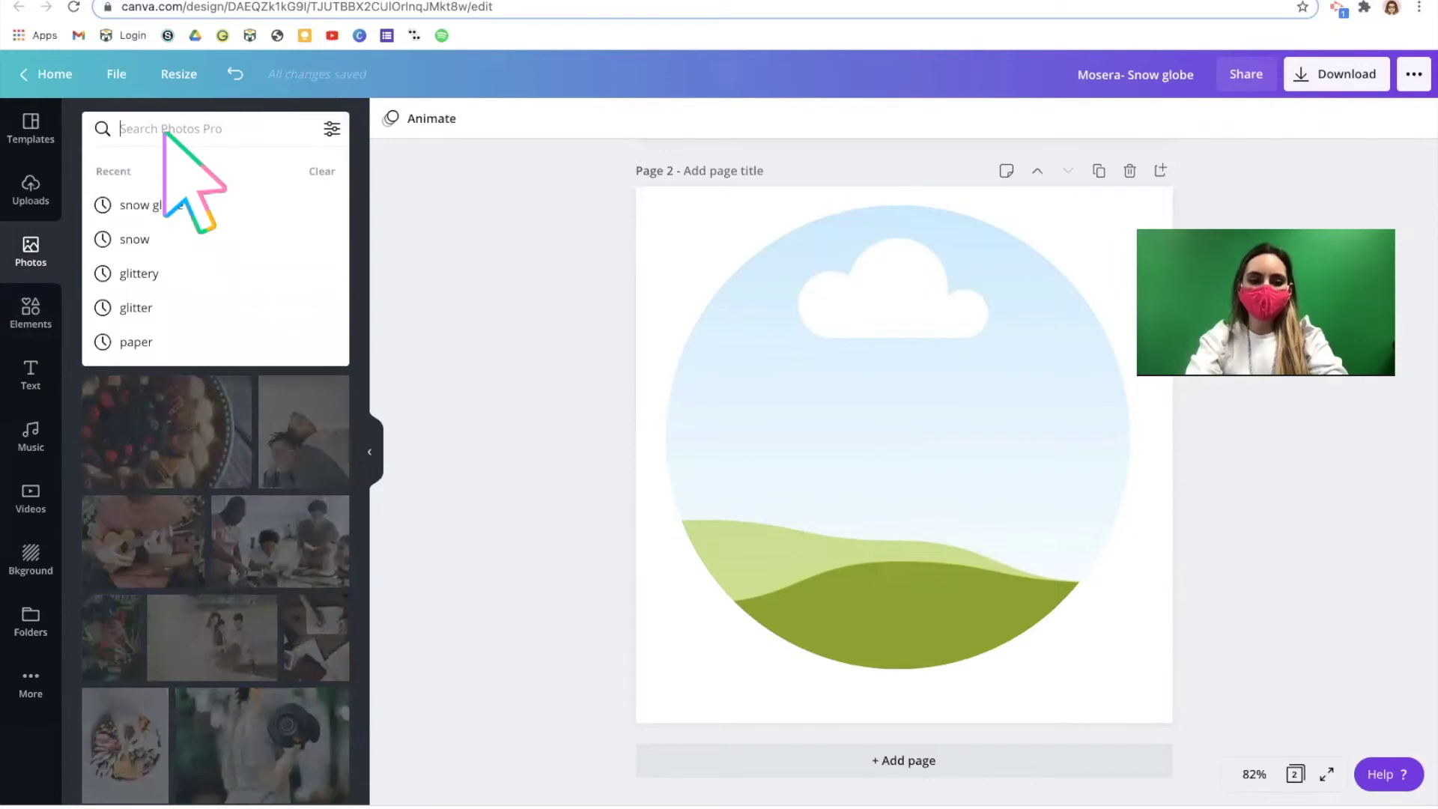
{"action": "type", "text": "winter"}
{"action": "key", "text": "Return"}
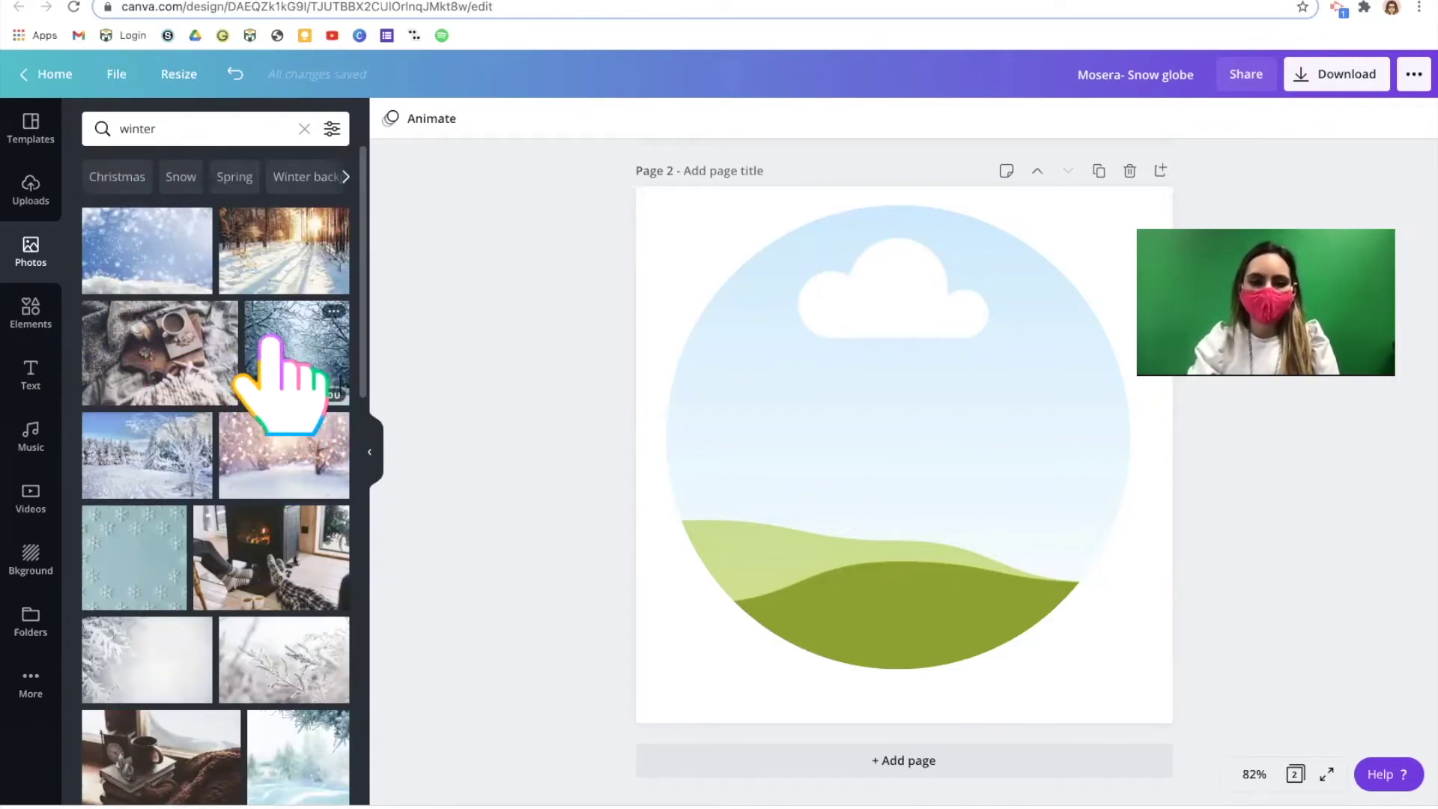
Step: Try several winter photos in the circle frame, settling on the snowy-sky photo
{"action": "left_click_drag", "start_coordinate": [269, 341], "coordinate": [761, 383]}
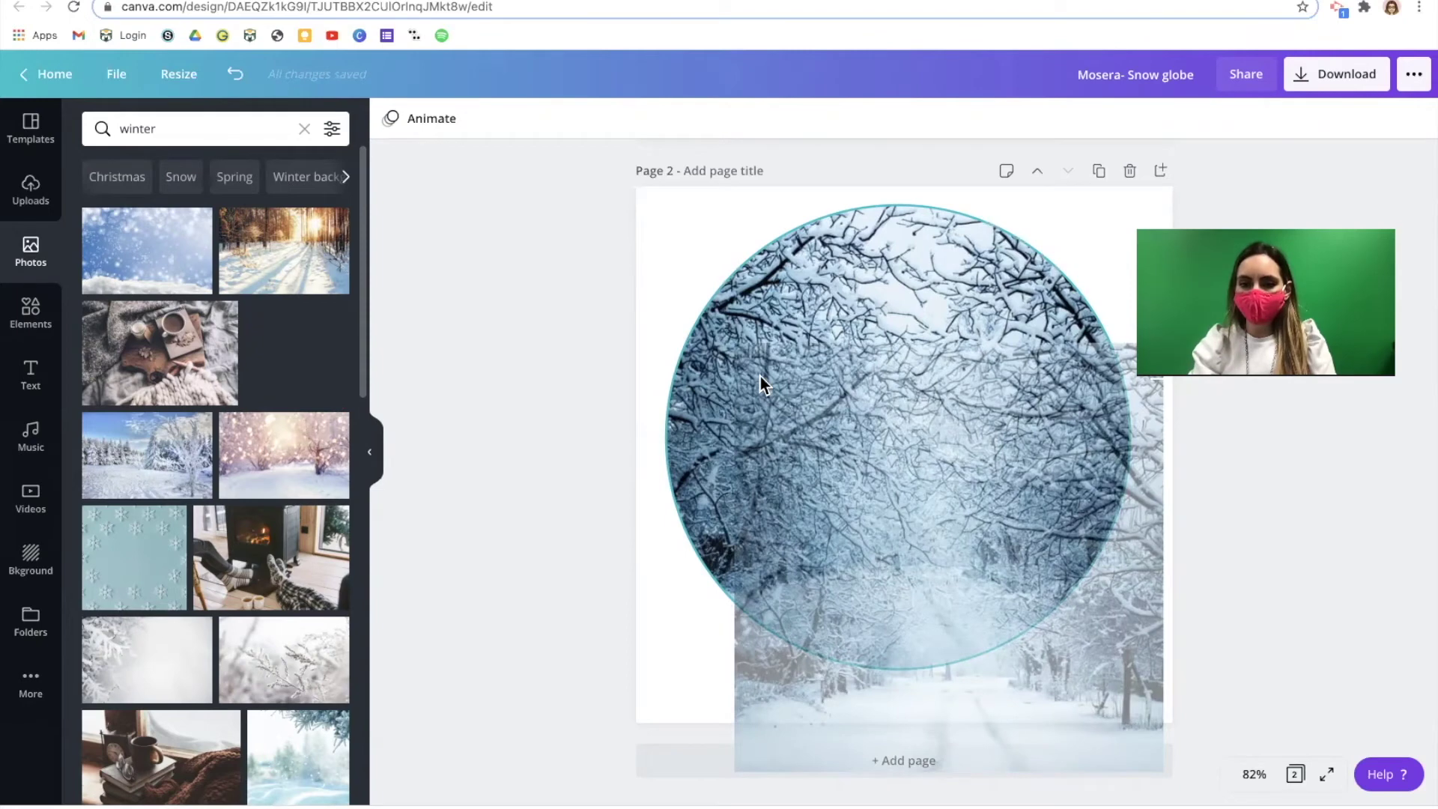
{"action": "left_click_drag", "start_coordinate": [761, 376], "coordinate": [761, 378]}
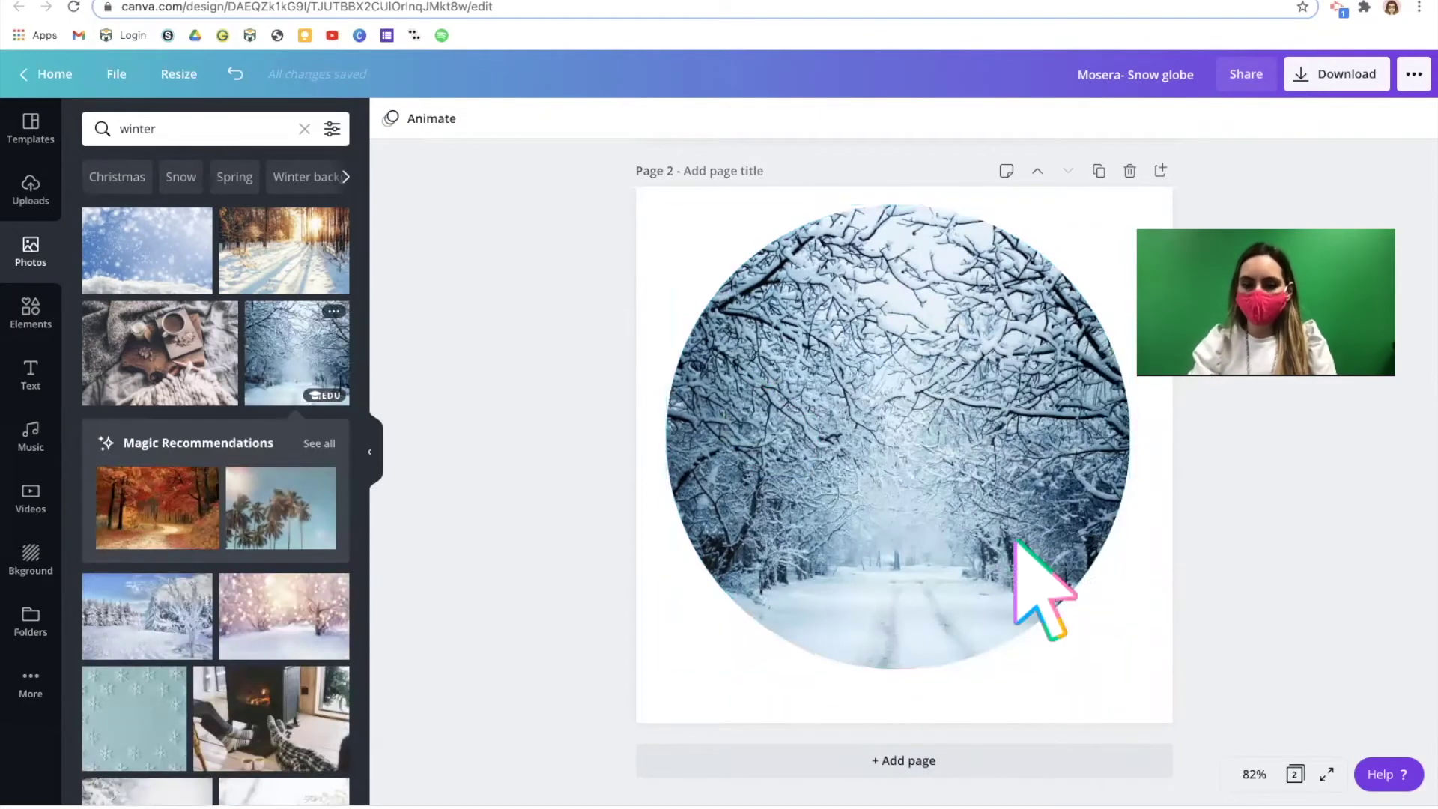
{"action": "double_click", "coordinate": [867, 465]}
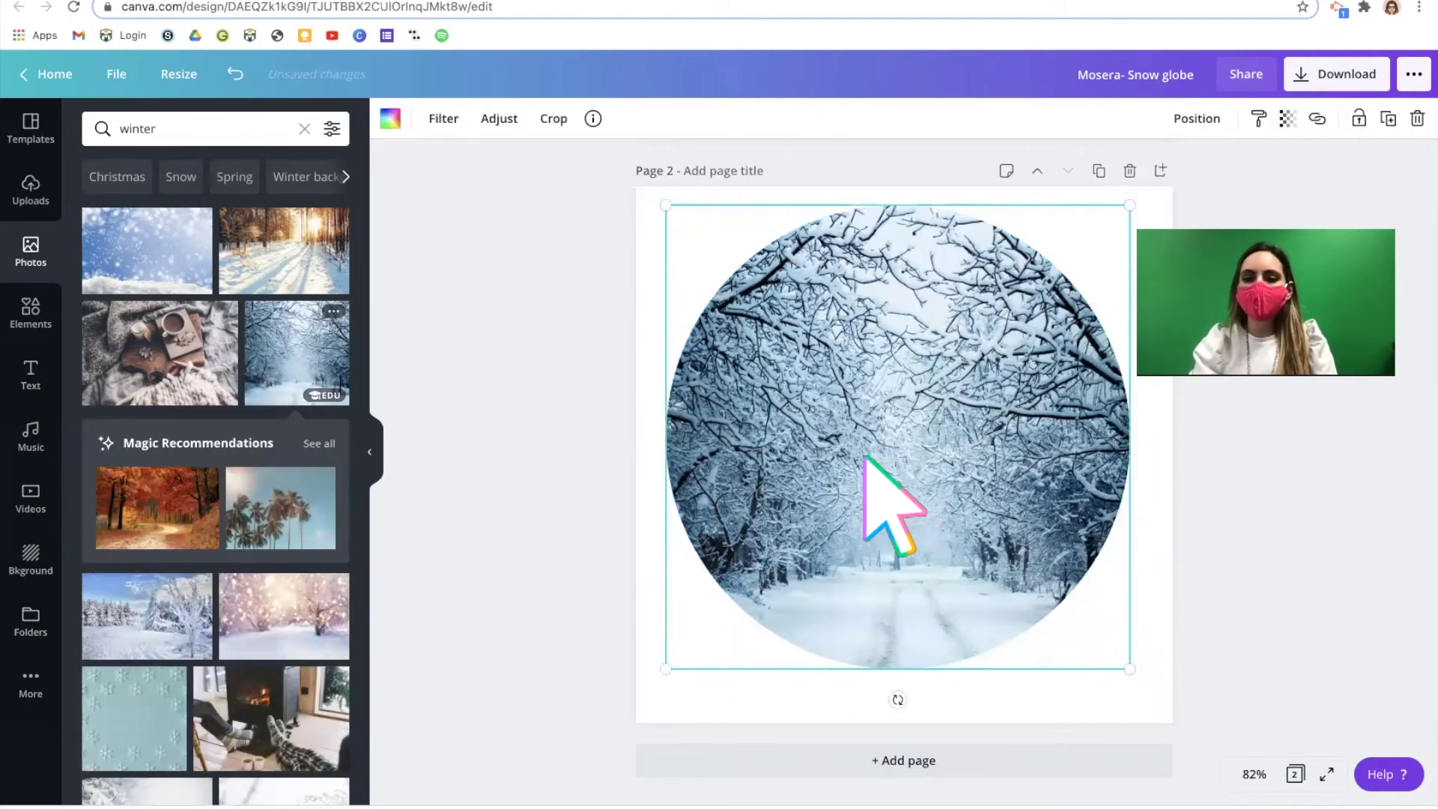
{"action": "mouse_move", "coordinate": [867, 469]}
{"action": "left_mouse_down"}
{"action": "mouse_move", "coordinate": [793, 466]}
{"action": "mouse_move", "coordinate": [861, 470]}
{"action": "left_mouse_up"}
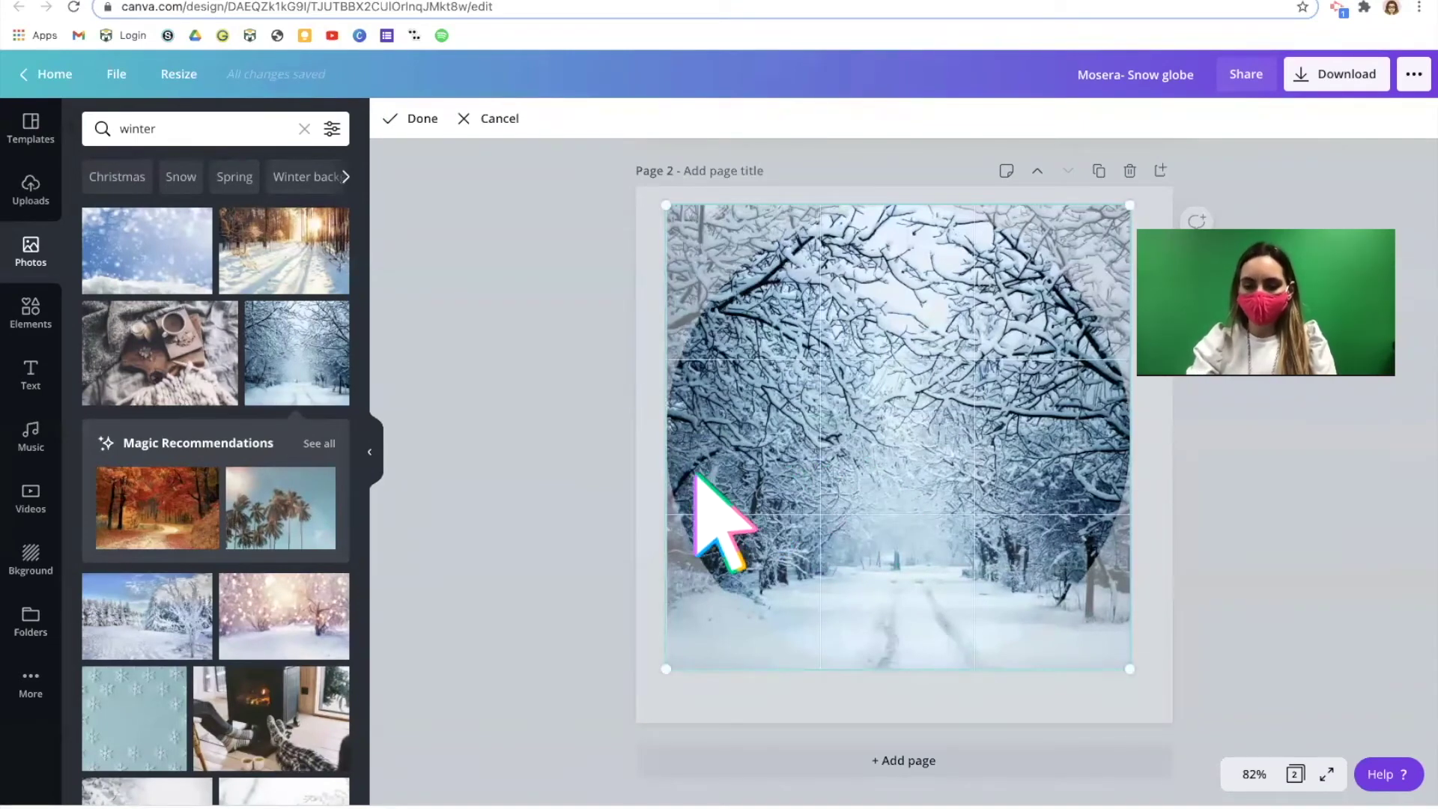
{"action": "key", "text": "Return"}
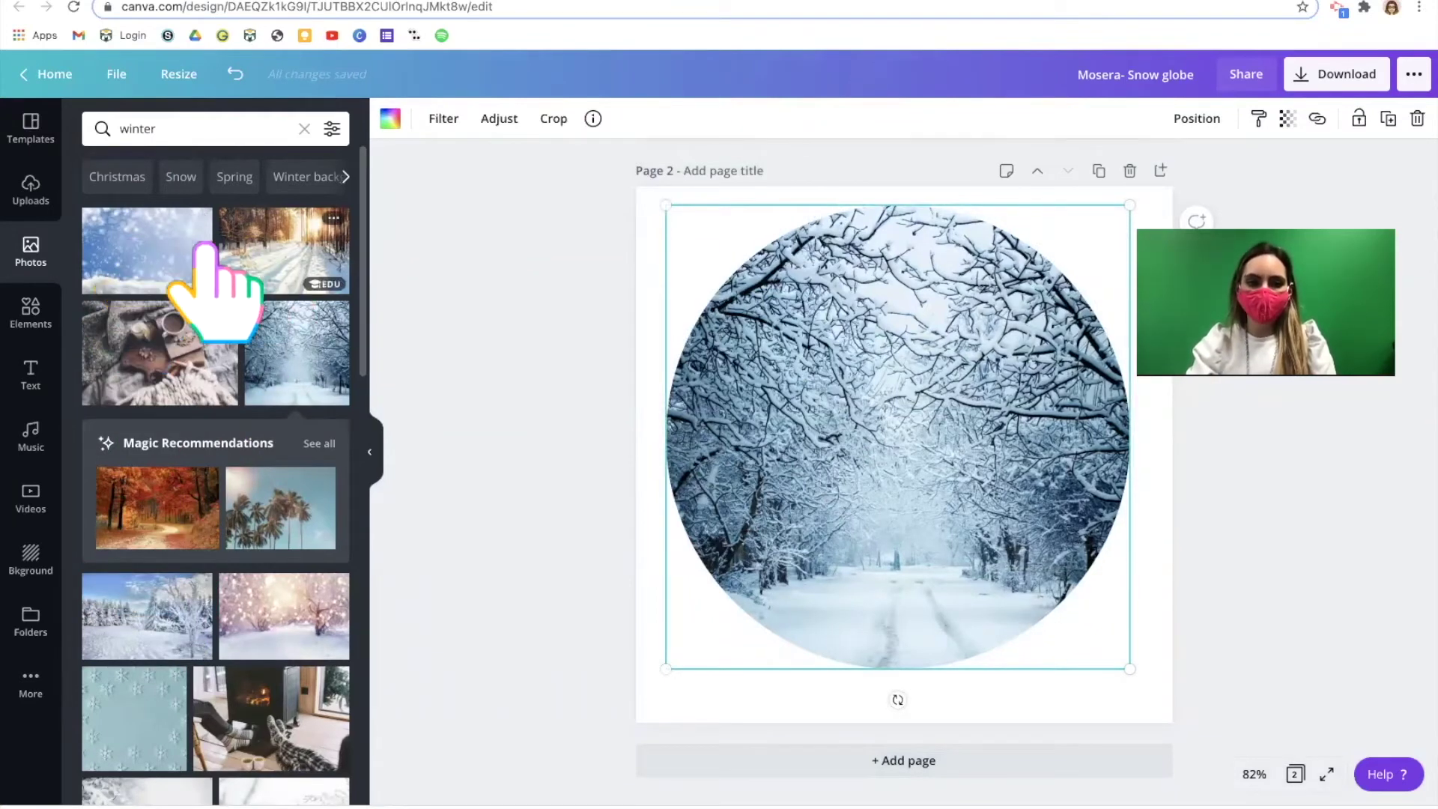
{"action": "left_click_drag", "start_coordinate": [278, 243], "coordinate": [829, 427]}
{"action": "left_click_drag", "start_coordinate": [120, 240], "coordinate": [757, 406]}
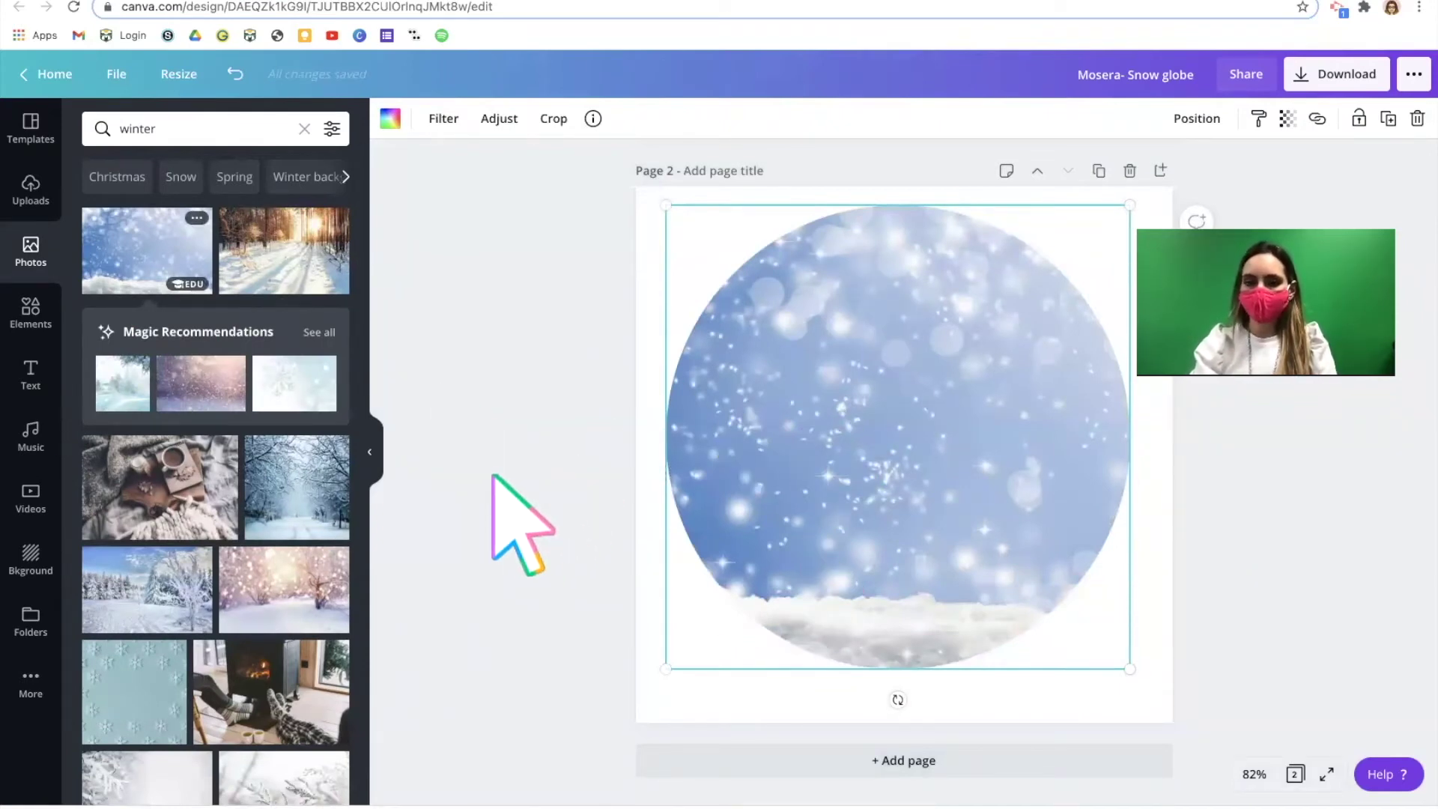
{"action": "left_click", "coordinate": [30, 311]}
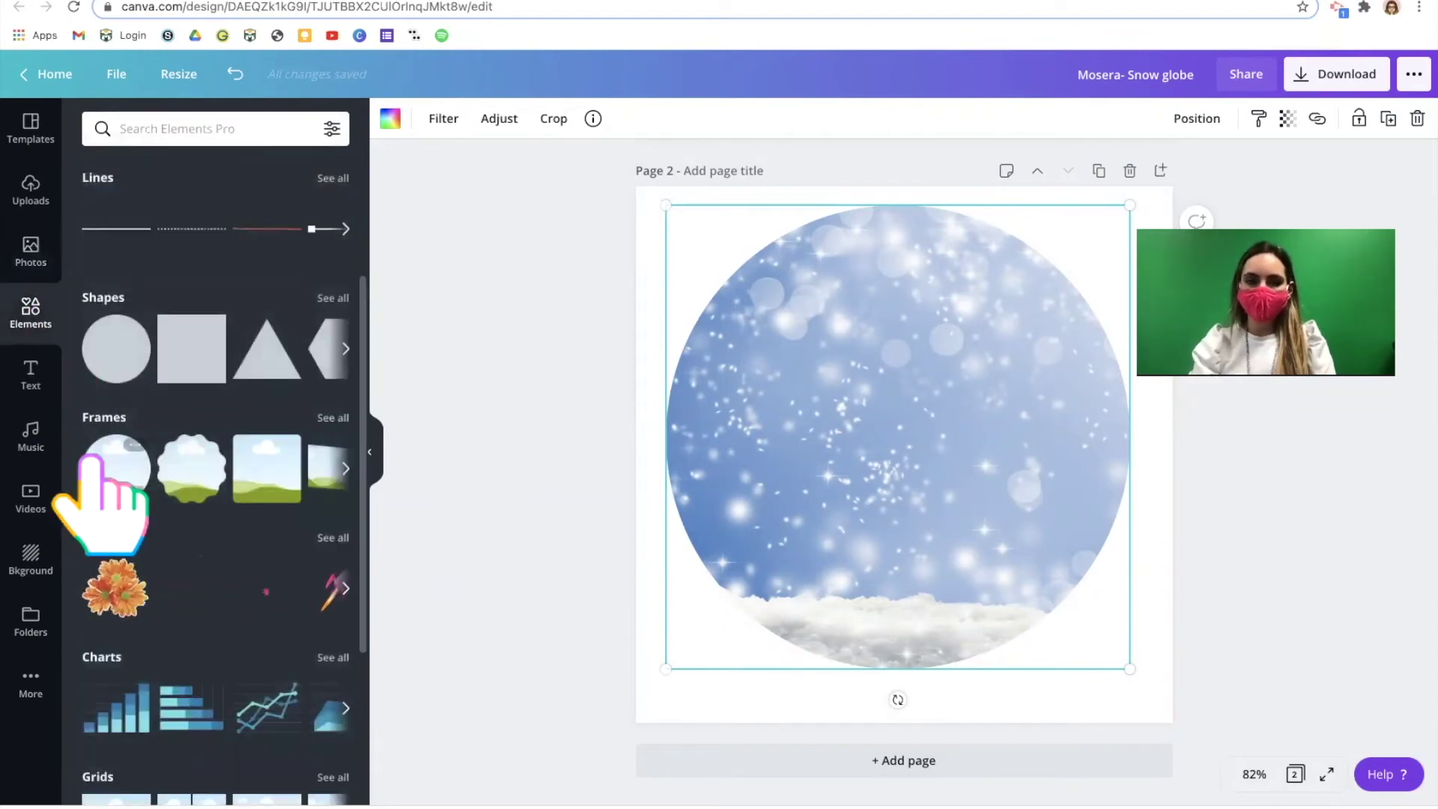
Step: Add another circle frame, enlarge it to about 609 px and centre it on the page
{"action": "left_click", "coordinate": [111, 459]}
{"action": "left_click_drag", "start_coordinate": [845, 466], "coordinate": [749, 369]}
{"action": "left_click_drag", "start_coordinate": [931, 493], "coordinate": [1124, 660]}
{"action": "left_click_drag", "start_coordinate": [897, 410], "coordinate": [897, 410]}
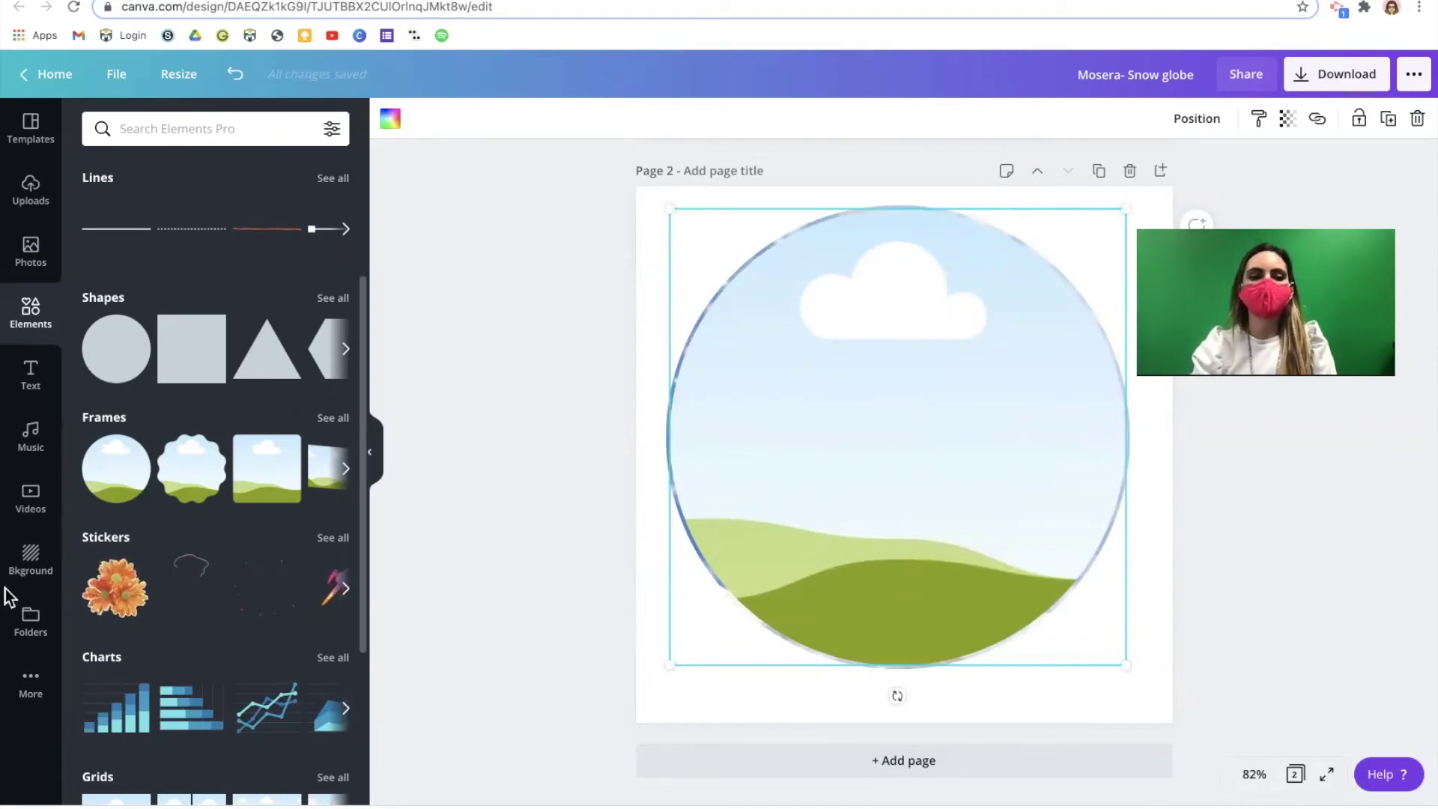
Step: Search videos for 'snow' and drop the 29.0s clip into the empty circle frame
{"action": "left_click", "coordinate": [33, 497]}
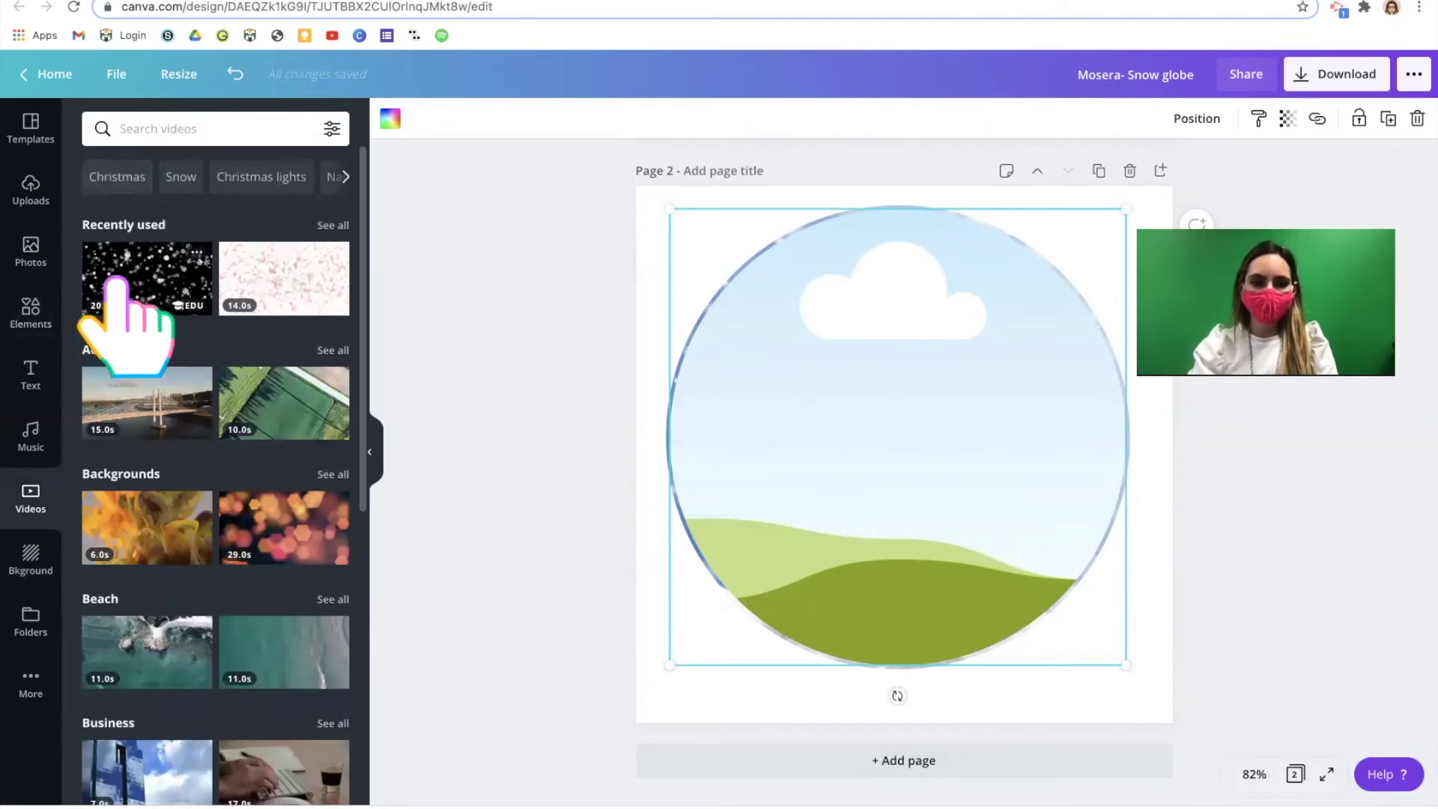
{"action": "left_click", "coordinate": [159, 135]}
{"action": "type", "text": "snow"}
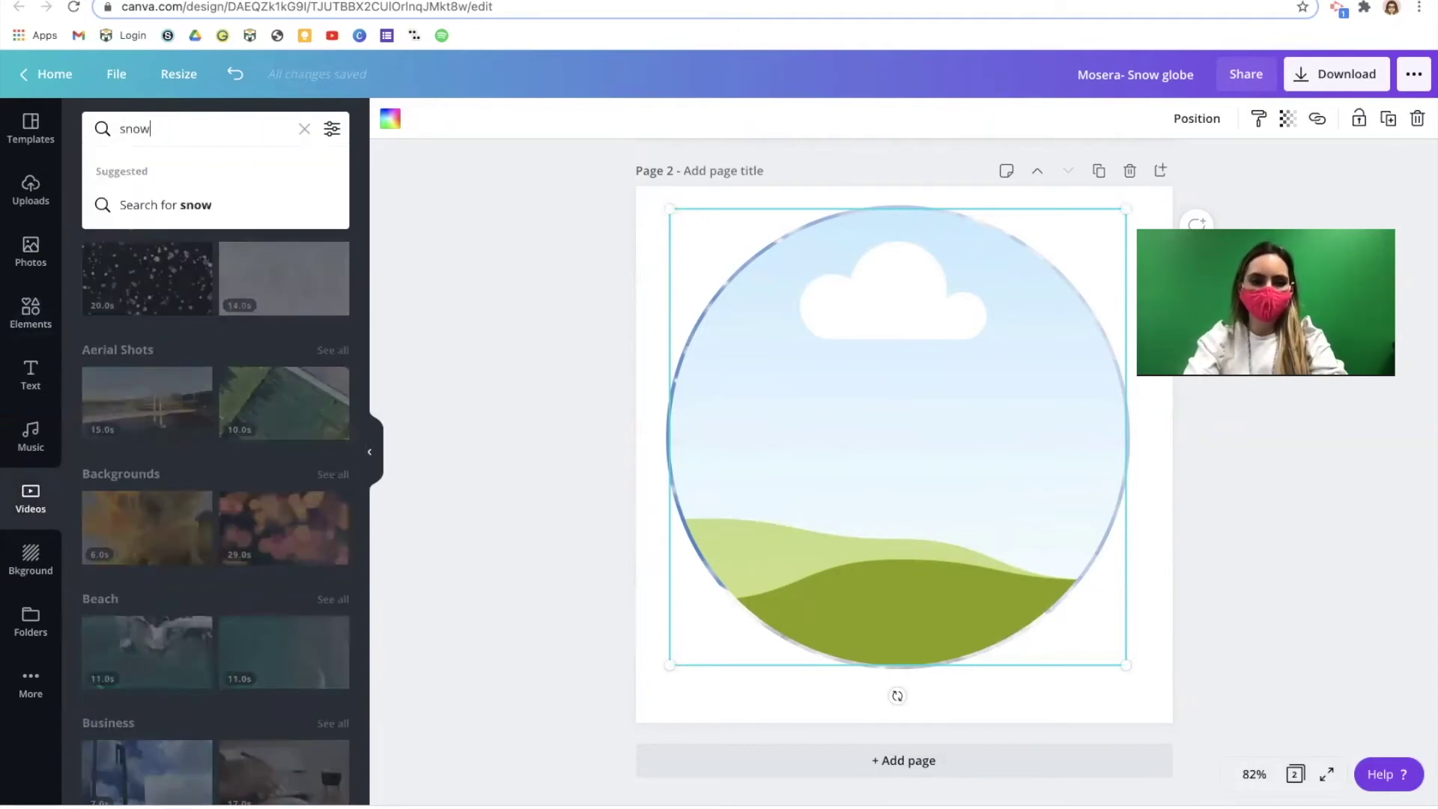
{"action": "key", "text": "Return"}
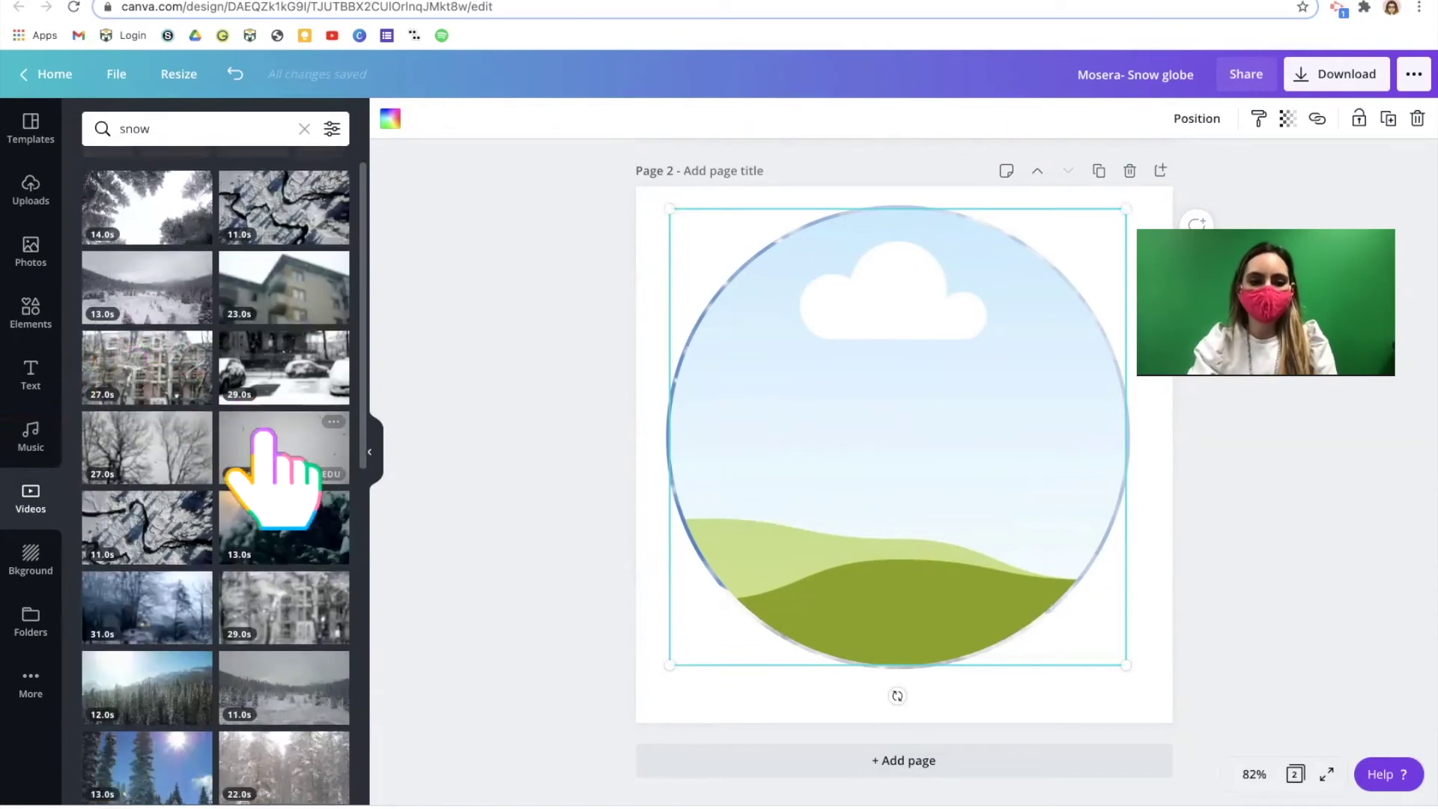
{"action": "left_click", "coordinate": [262, 434]}
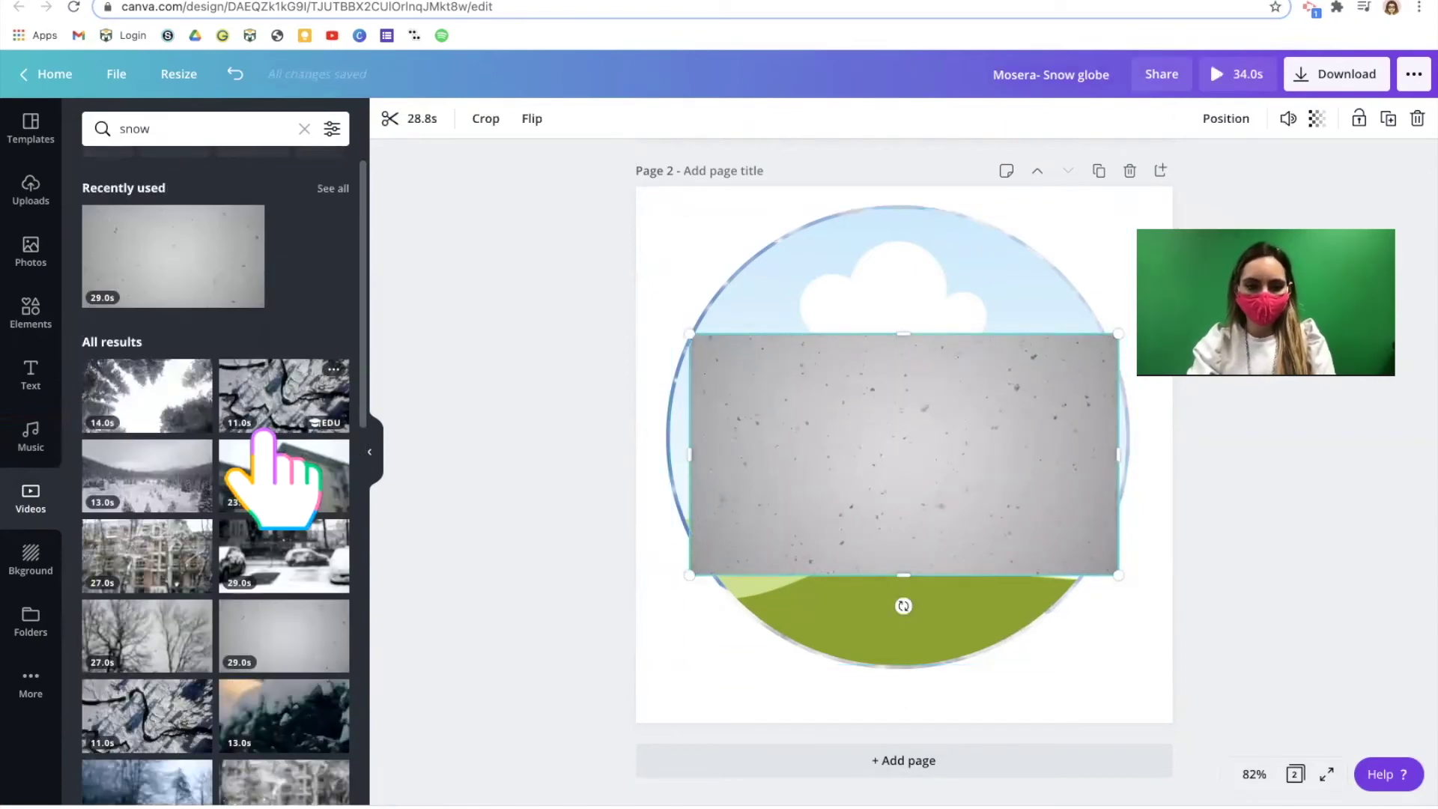
{"action": "mouse_move", "coordinate": [781, 436]}
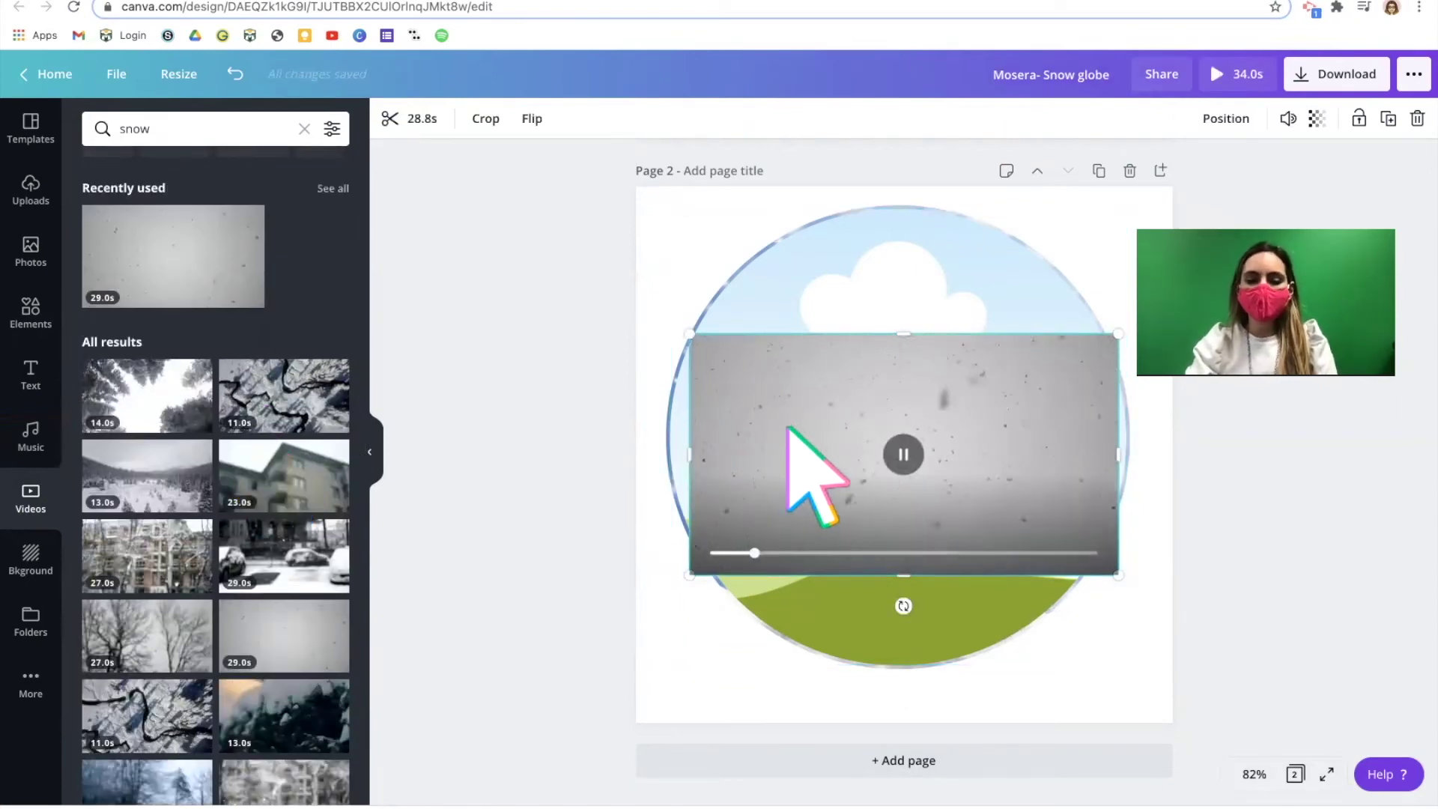
{"action": "left_click_drag", "start_coordinate": [788, 428], "coordinate": [762, 359]}
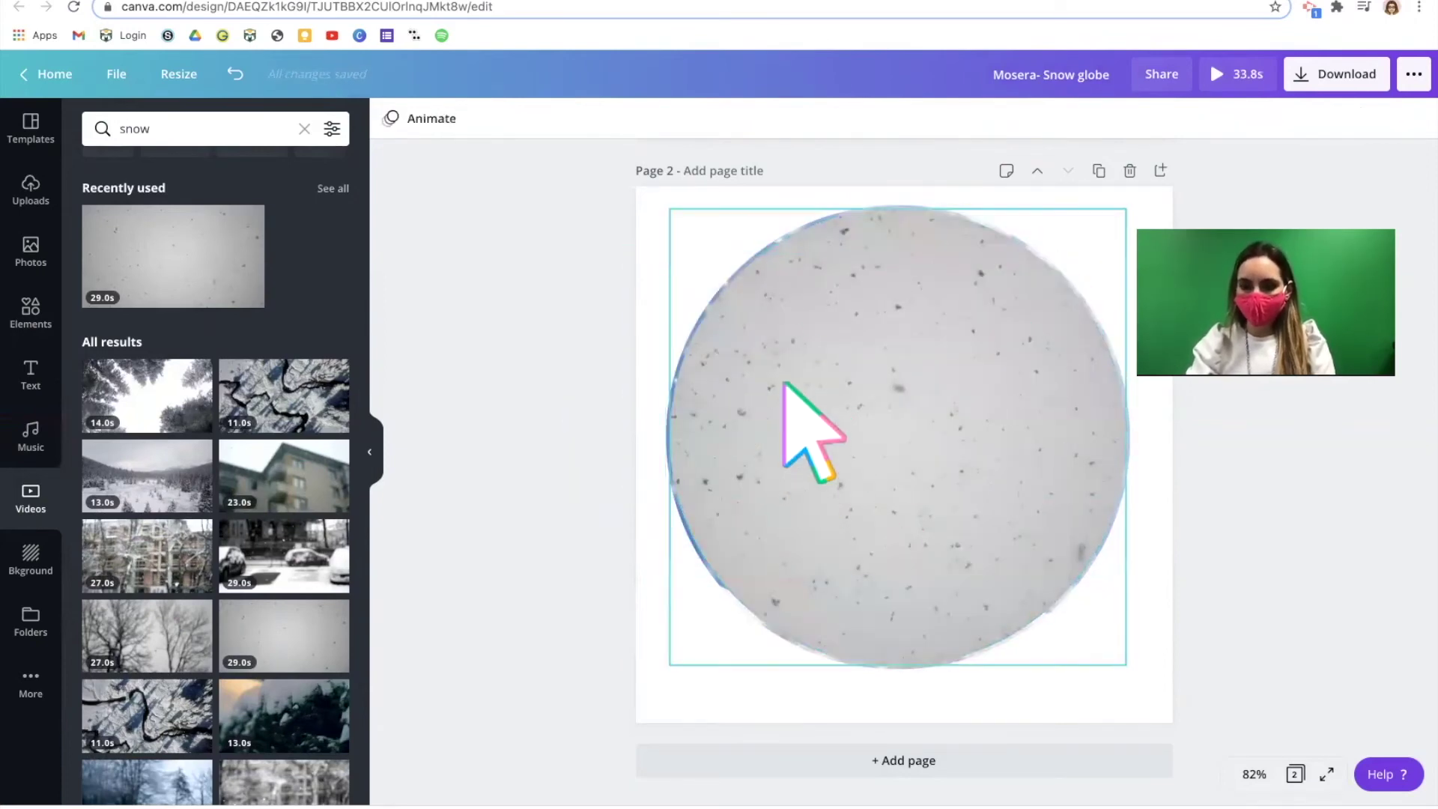
{"action": "left_click", "coordinate": [798, 412]}
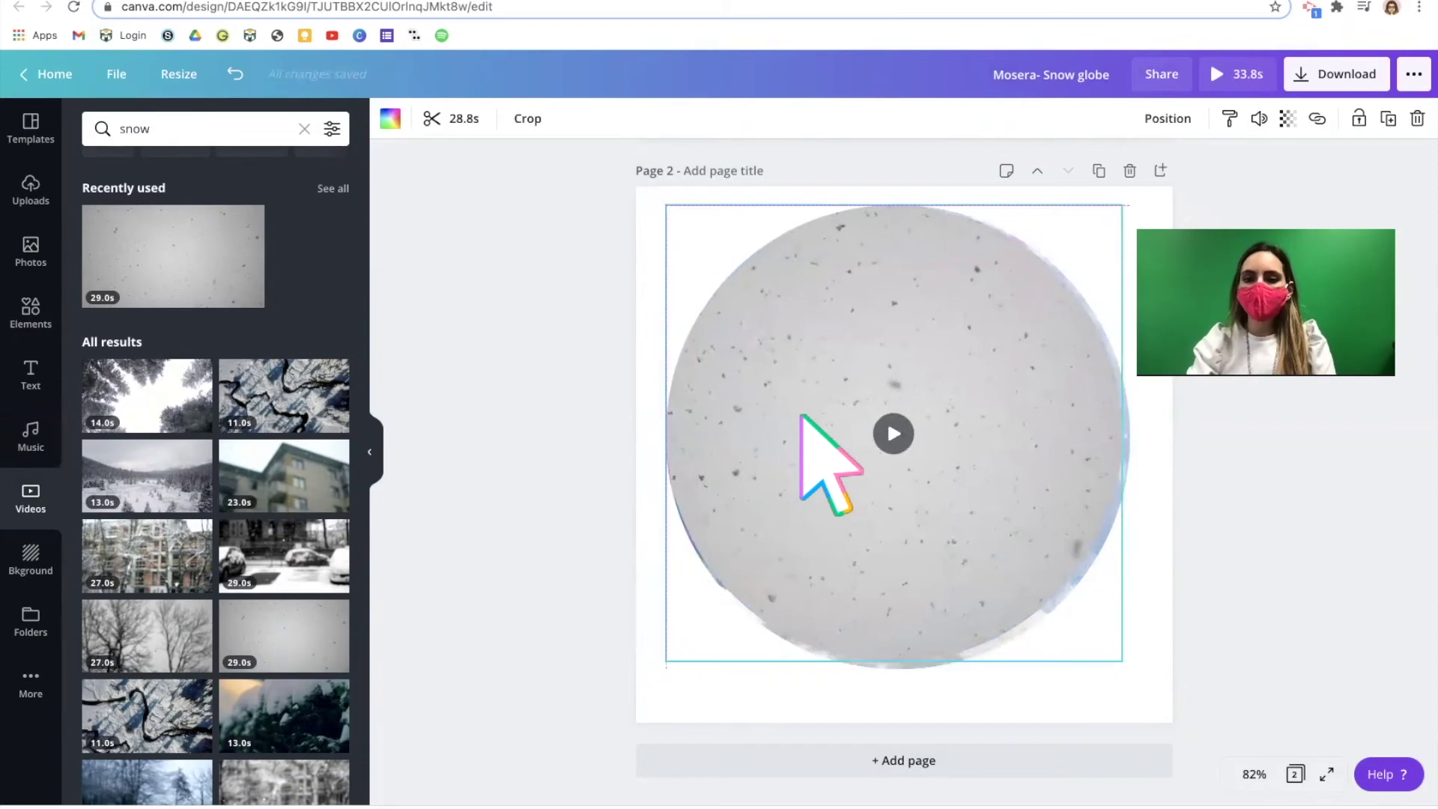
{"action": "mouse_move", "coordinate": [801, 416]}
{"action": "left_mouse_down"}
{"action": "mouse_move", "coordinate": [684, 610]}
{"action": "mouse_move", "coordinate": [813, 435]}
{"action": "left_mouse_up"}
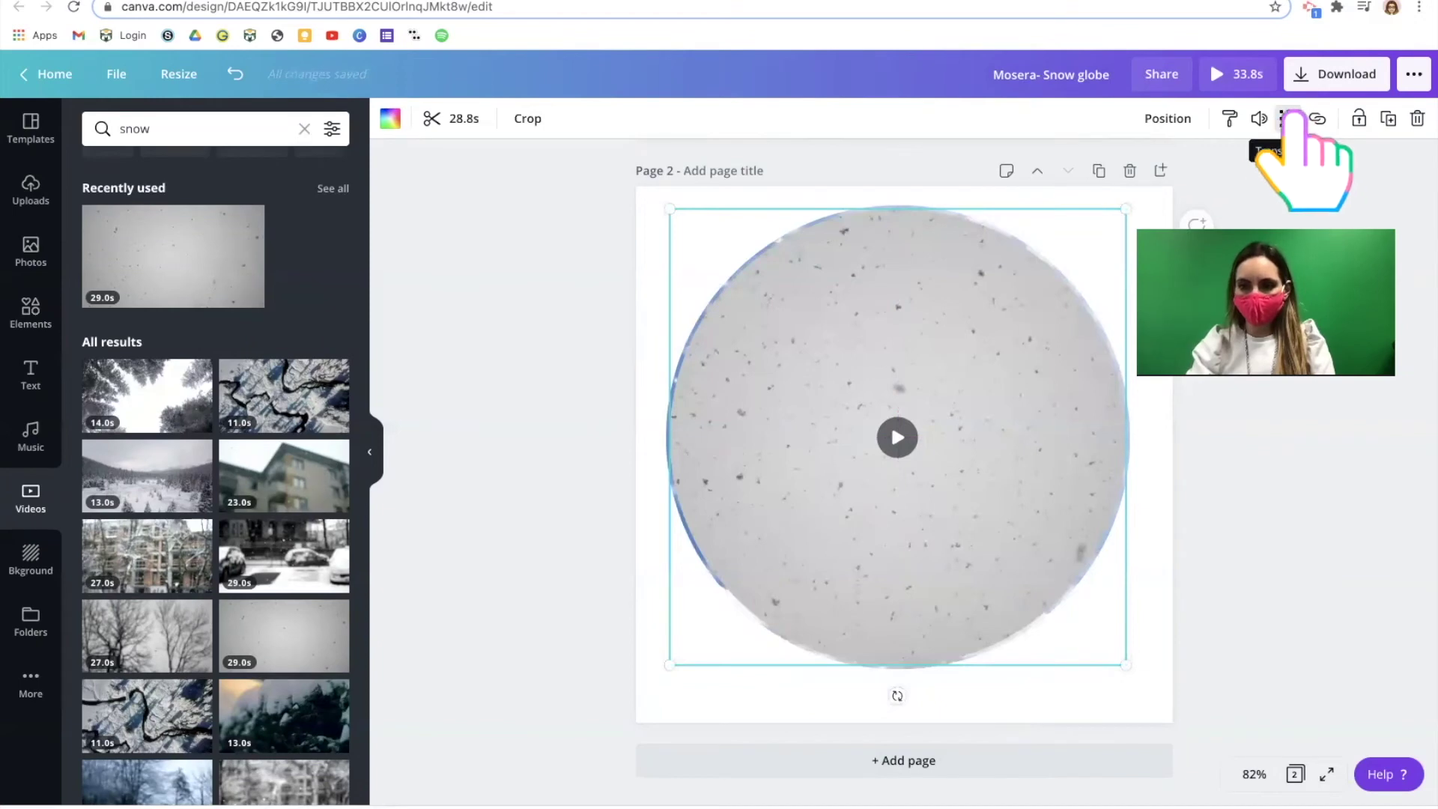
Step: Set the snow video's transparency to 39 and align it over the photo
{"action": "left_click", "coordinate": [1287, 119]}
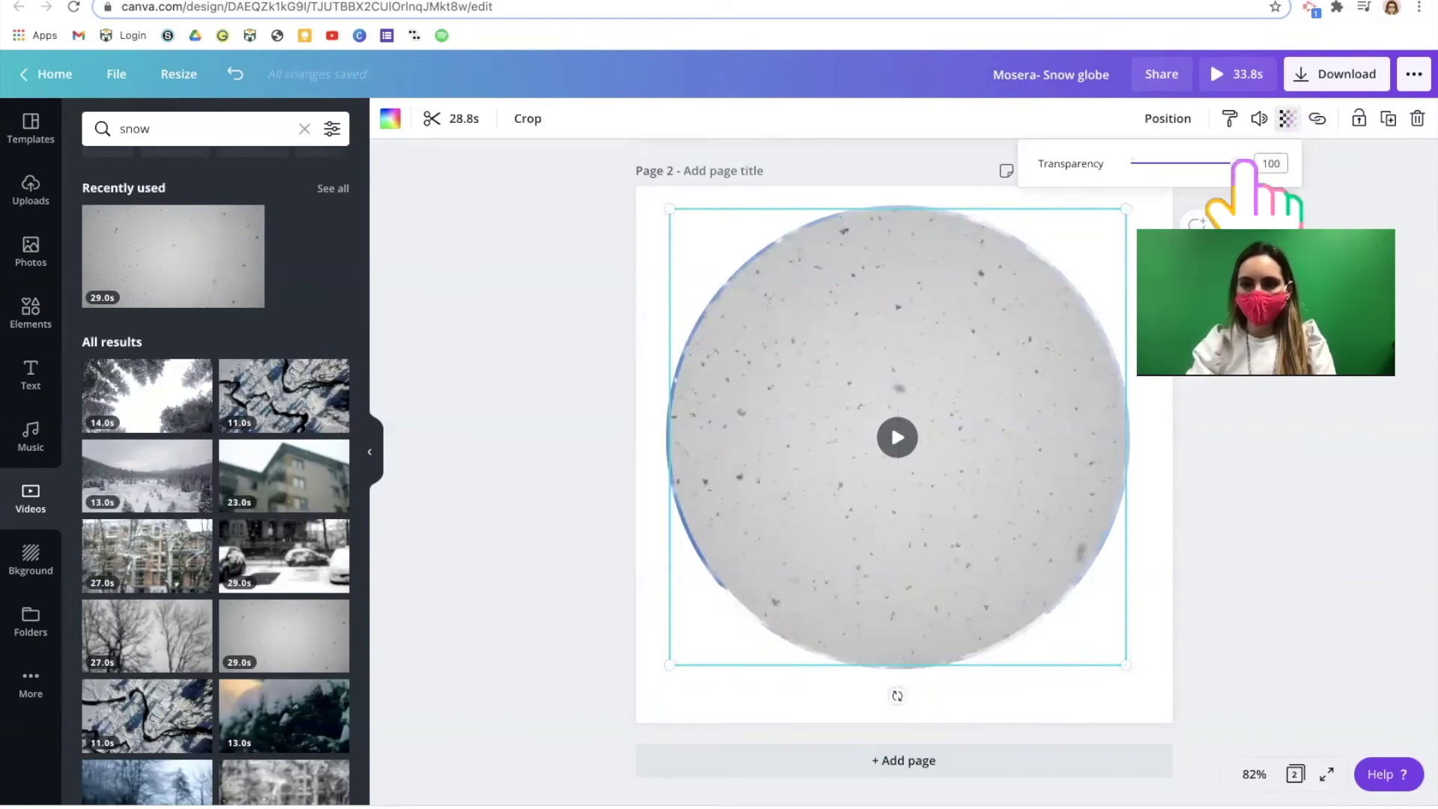
{"action": "left_click_drag", "start_coordinate": [1243, 163], "coordinate": [1171, 163]}
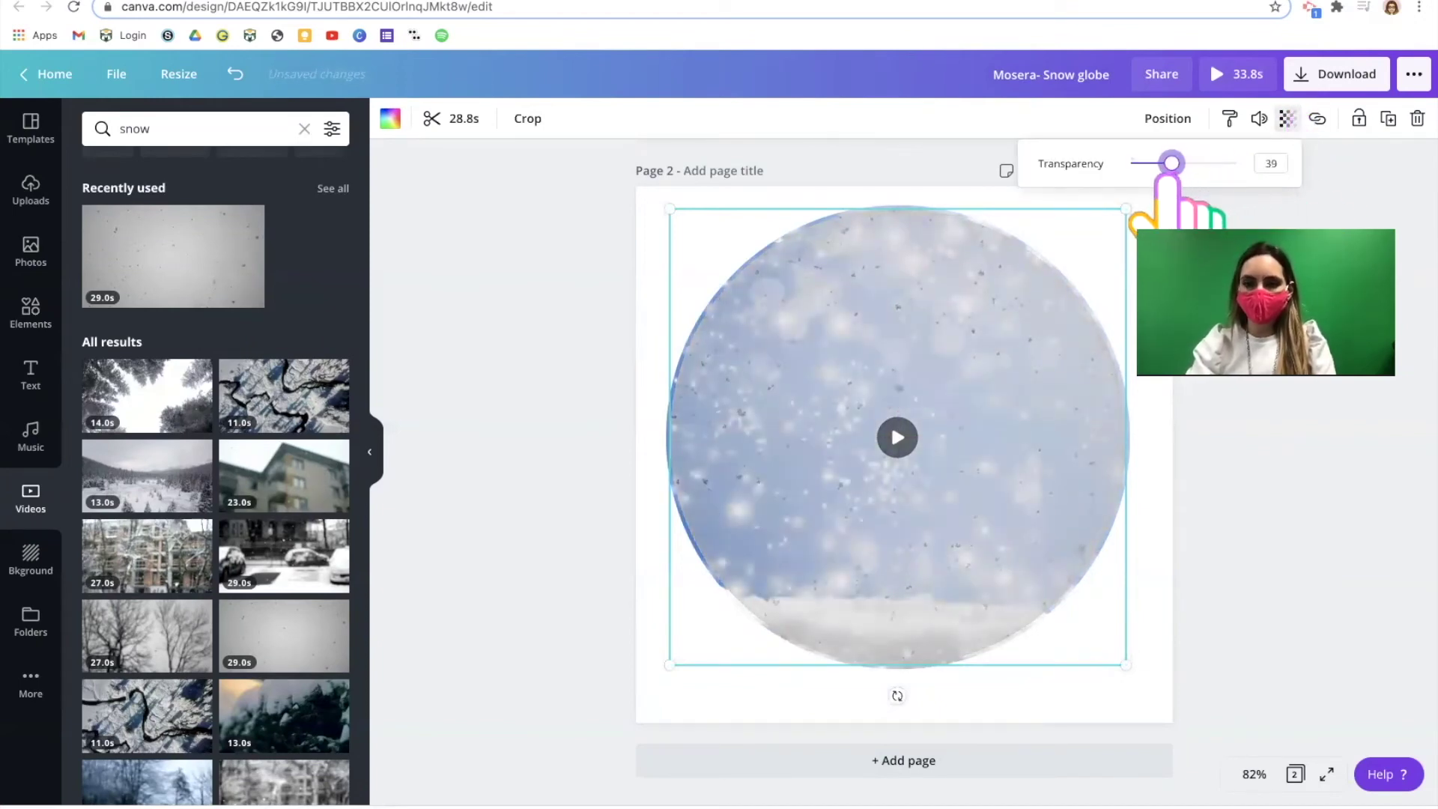
{"action": "left_click_drag", "start_coordinate": [1063, 424], "coordinate": [1055, 425]}
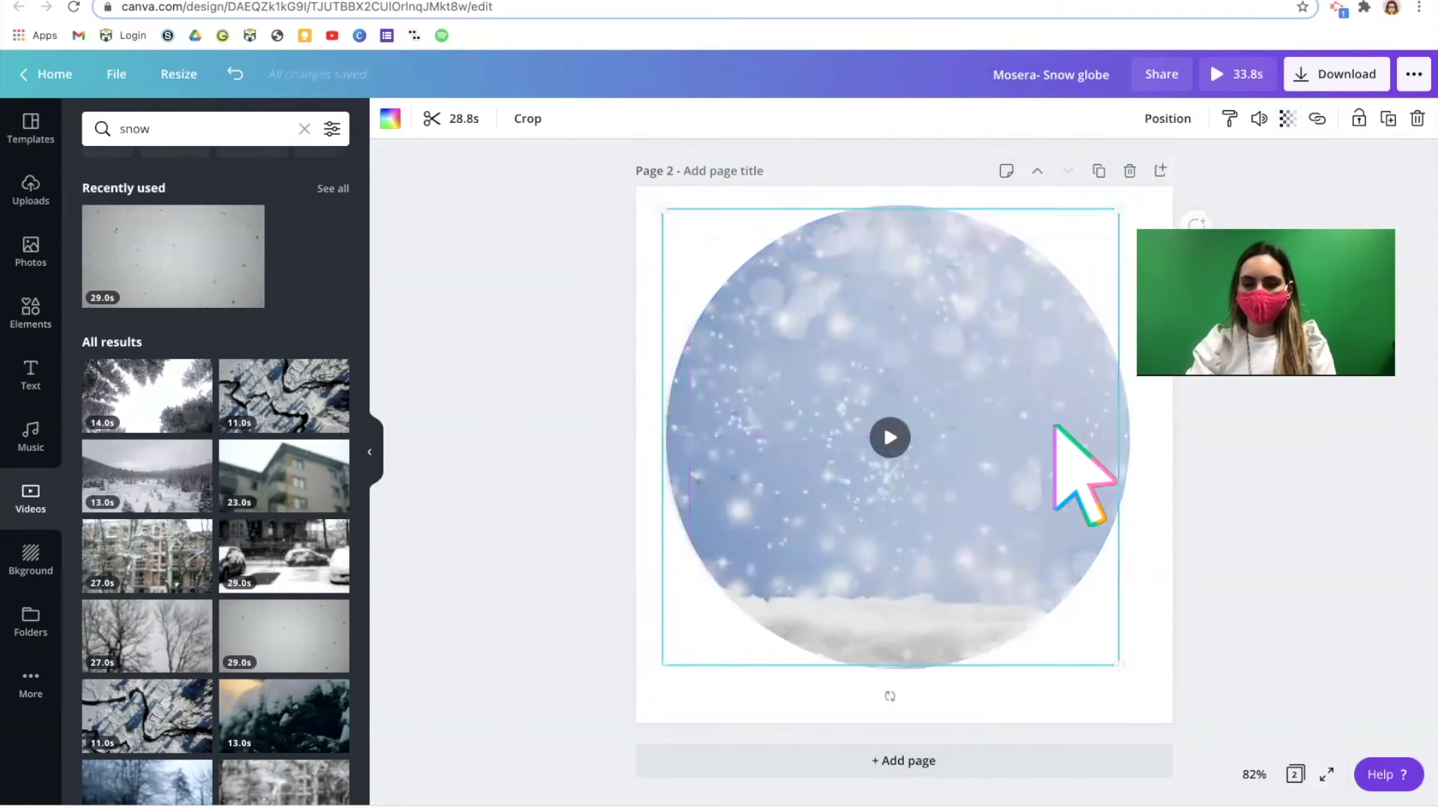
Step: Preview the grey snow video in the globe's circle frame, then pause it
{"action": "left_click", "coordinate": [890, 434]}
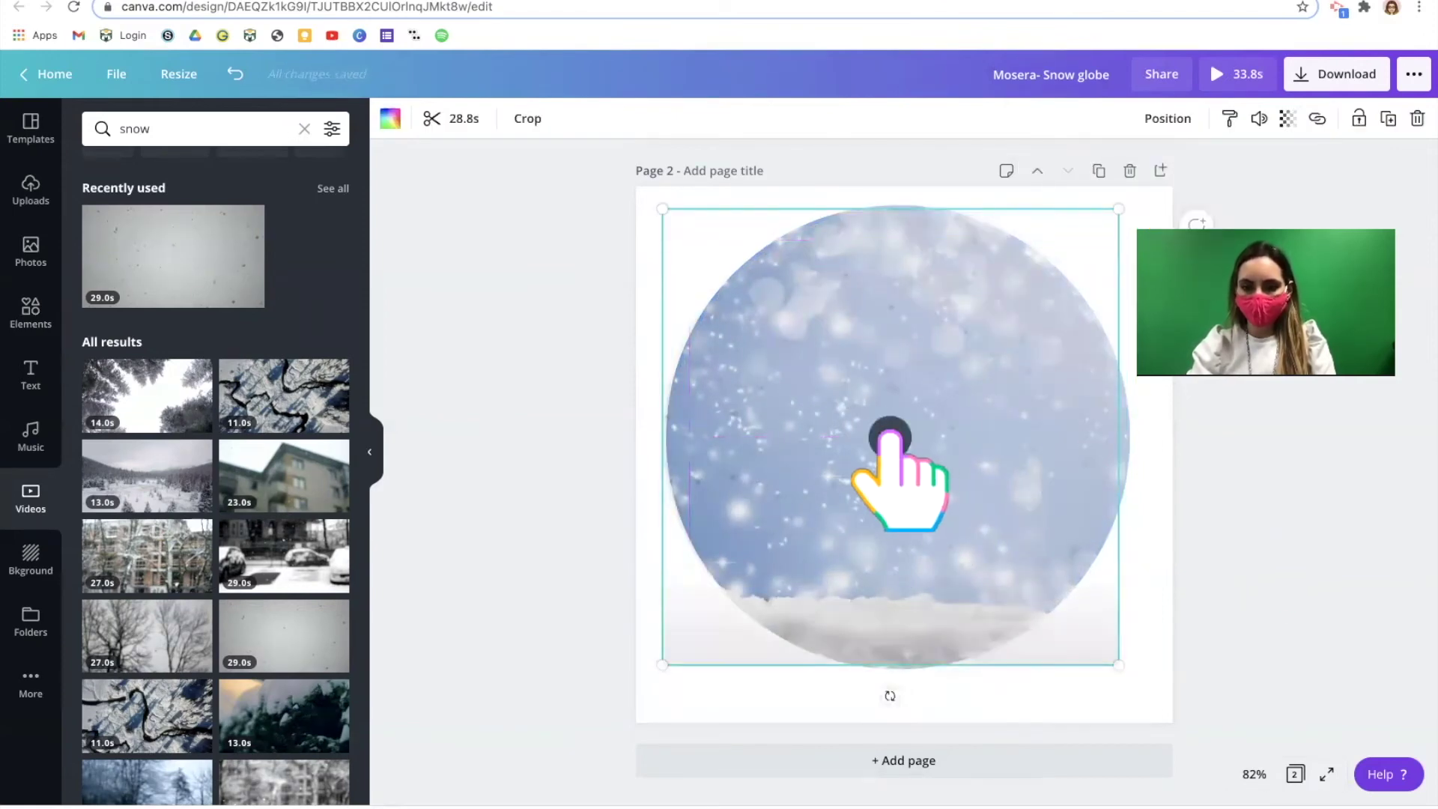
{"action": "left_click", "coordinate": [890, 435]}
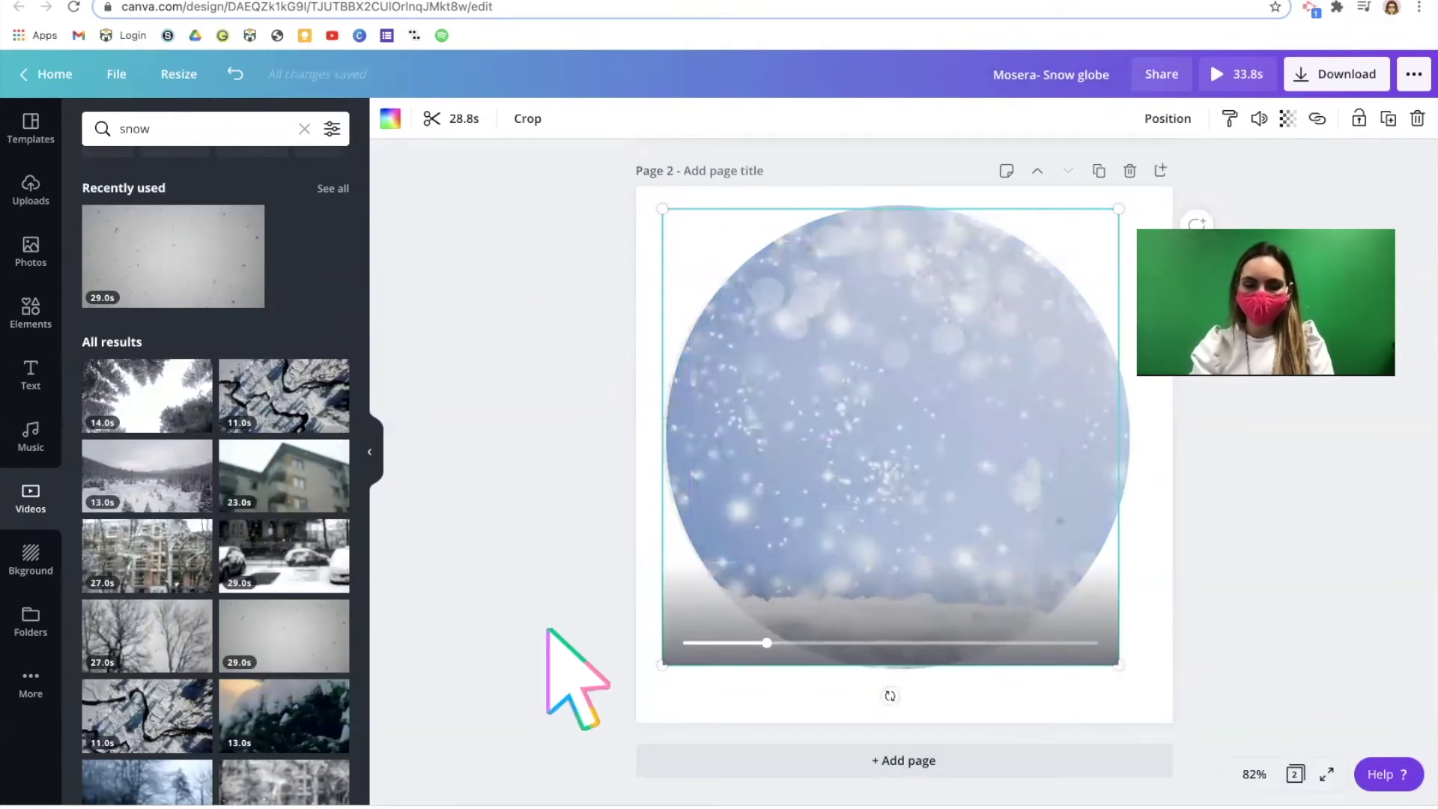
{"action": "mouse_move", "coordinate": [796, 631]}
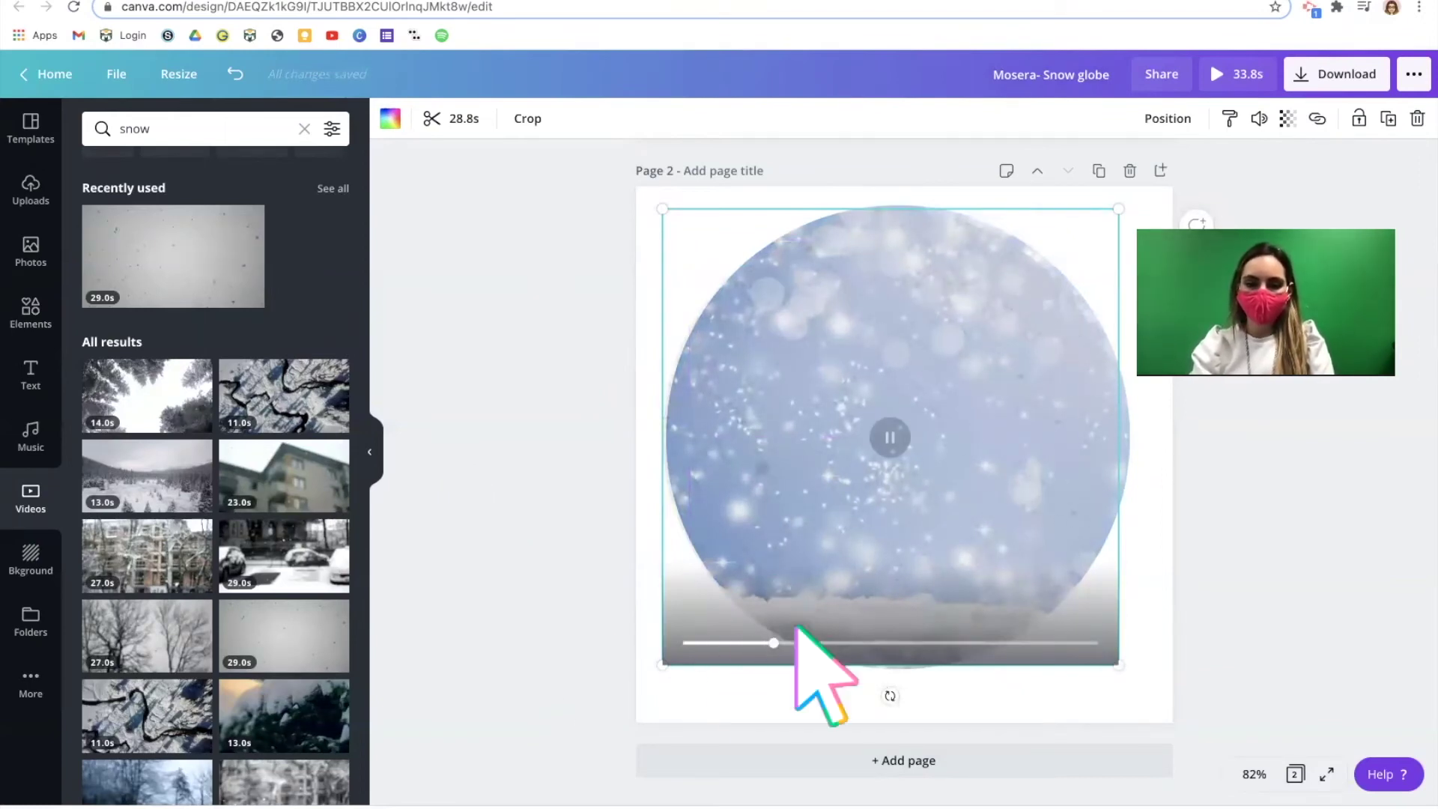
{"action": "left_click", "coordinate": [890, 423]}
Step: Search videos for 'snowflakes' and swap the frame's clip for the blue 11.0s snowflakes video
{"action": "left_click", "coordinate": [201, 129]}
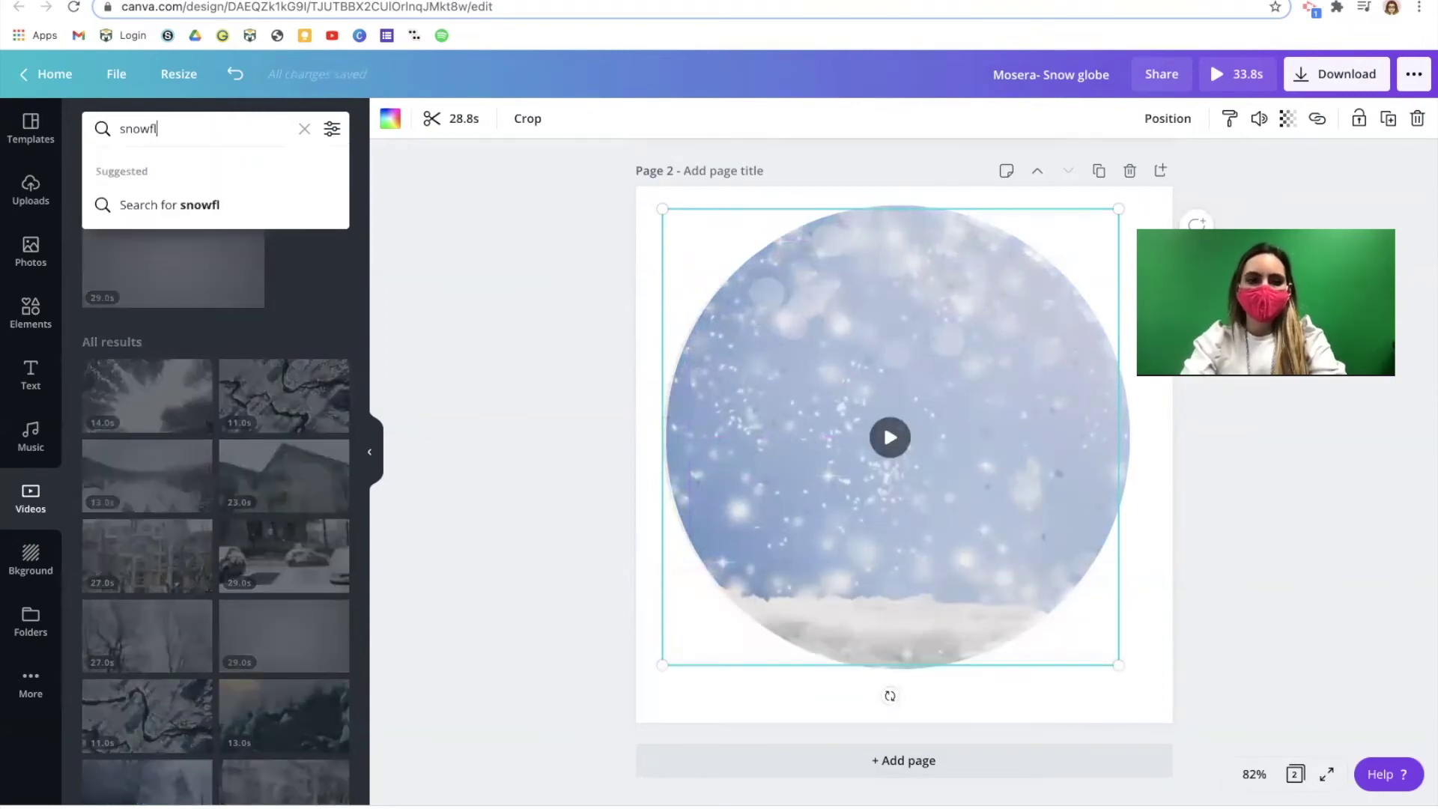
{"action": "type", "text": "snowflakes"}
{"action": "key", "text": "Return"}
{"action": "left_click", "coordinate": [161, 251]}
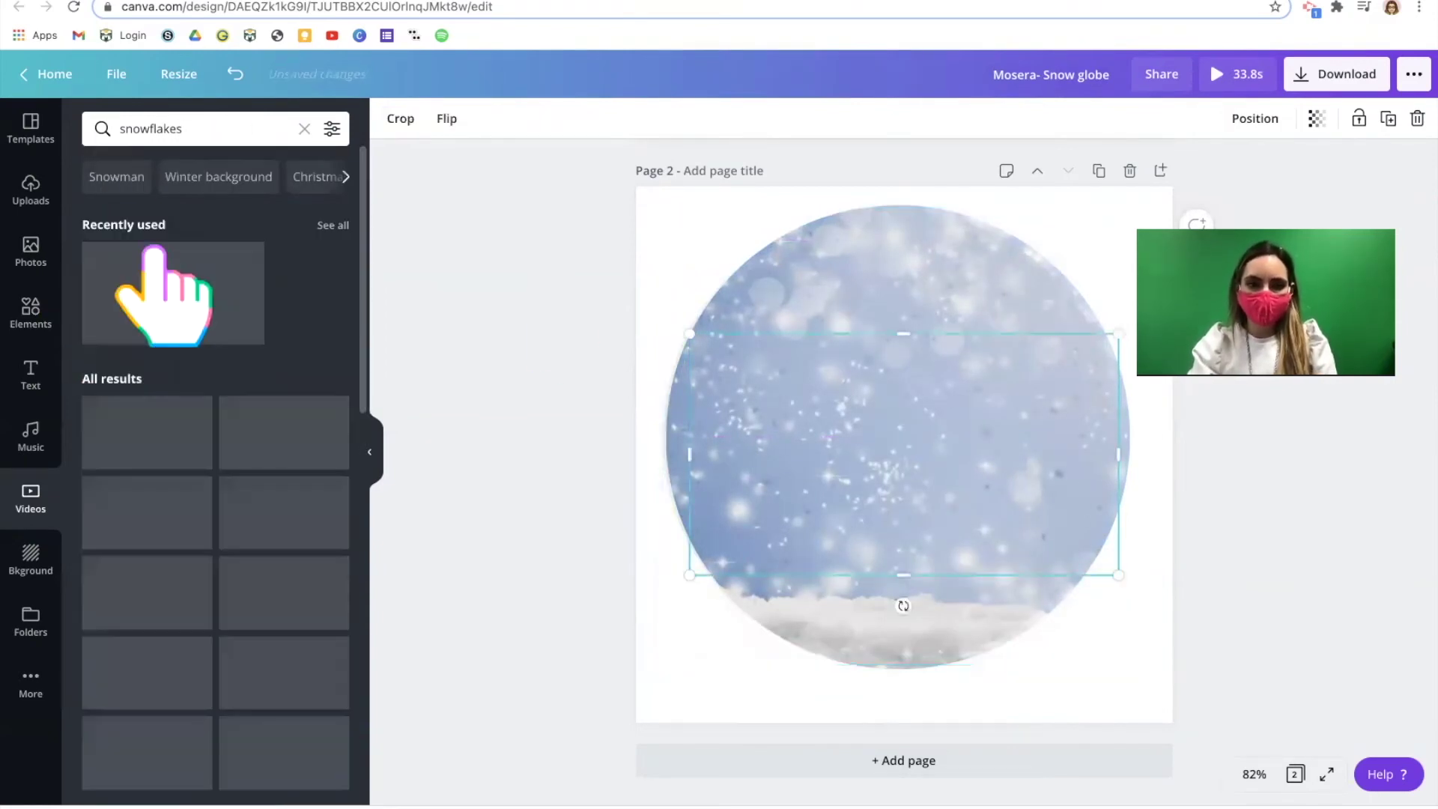
{"action": "left_click_drag", "start_coordinate": [802, 385], "coordinate": [854, 352]}
{"action": "left_click", "coordinate": [935, 431]}
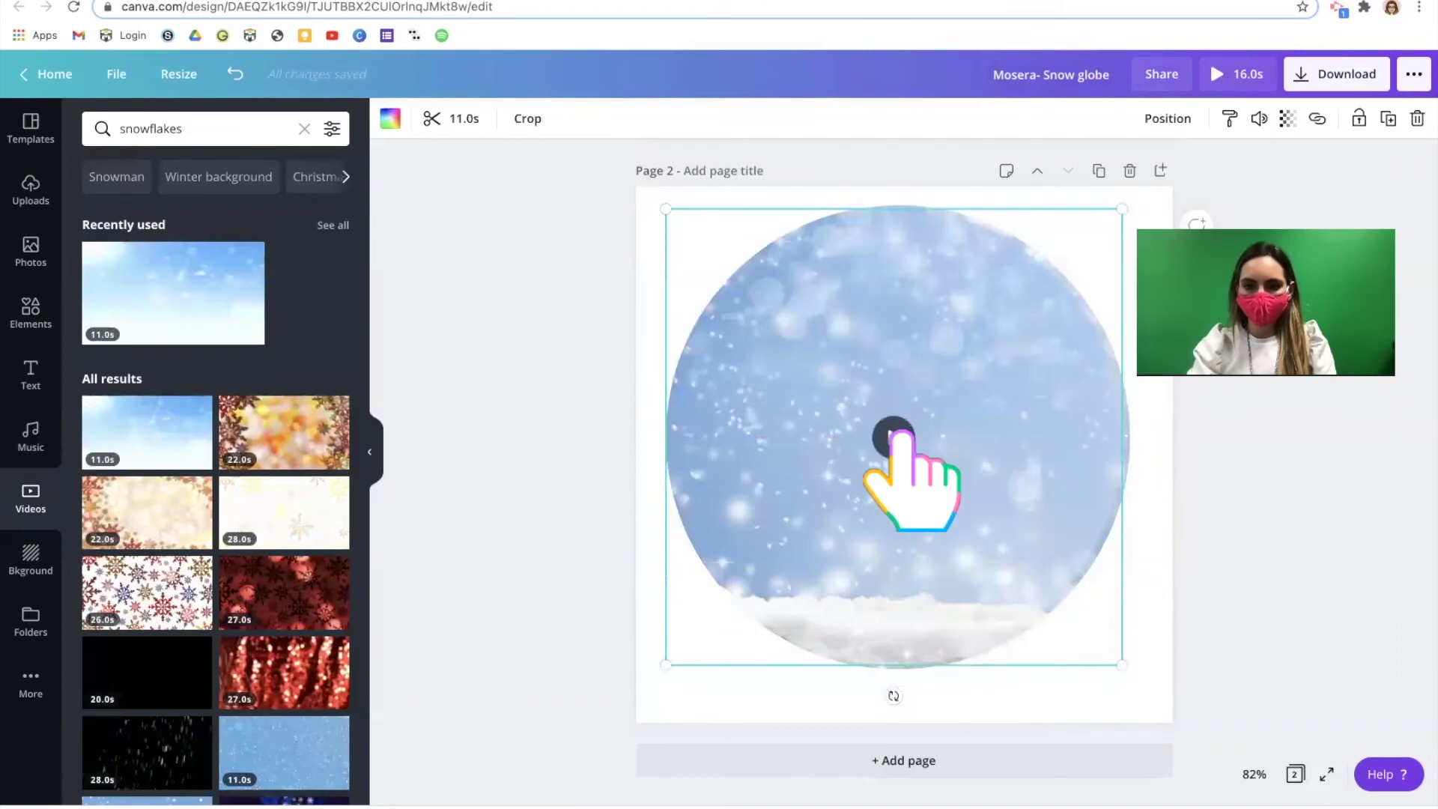
{"action": "left_click", "coordinate": [894, 437]}
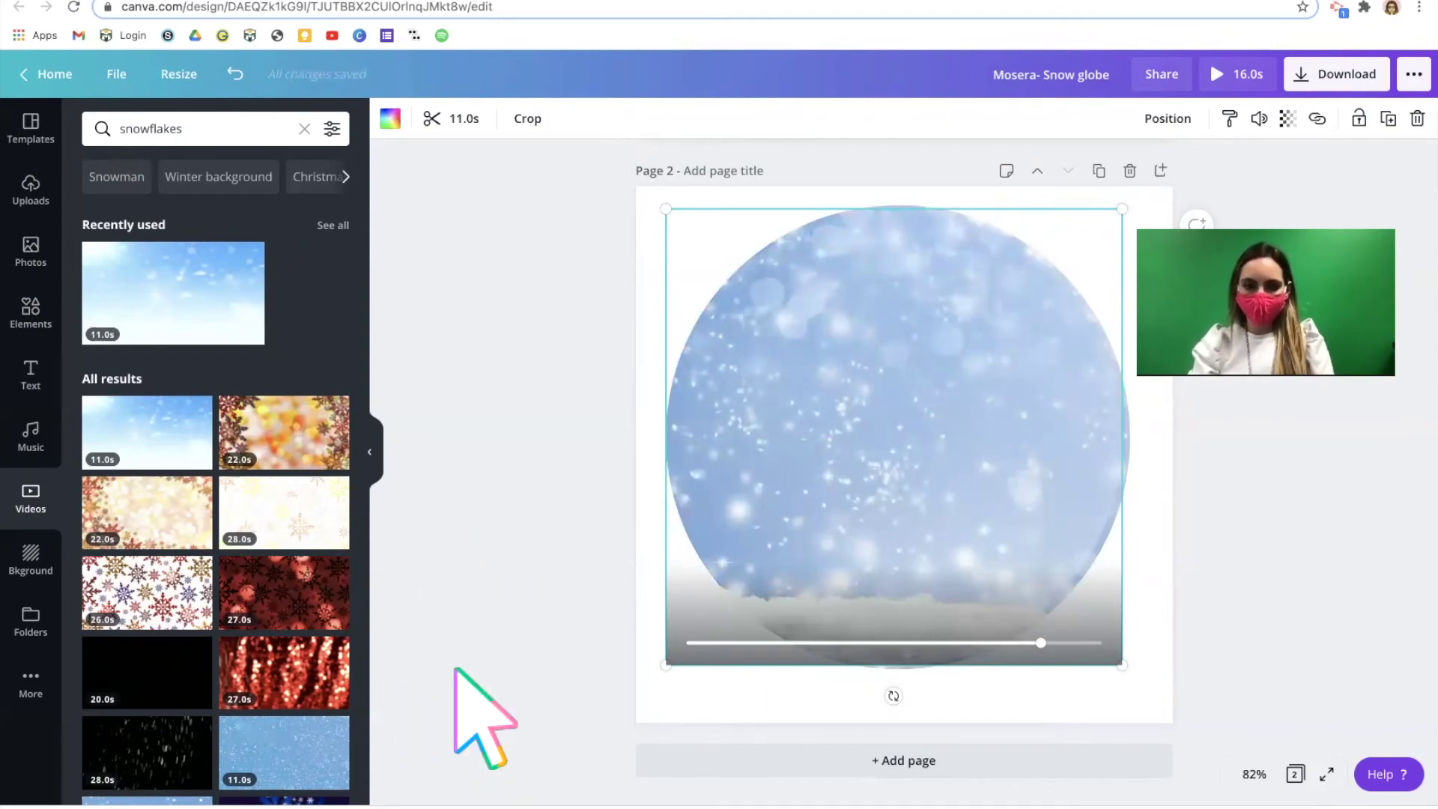
{"action": "left_click_drag", "start_coordinate": [285, 752], "coordinate": [894, 434]}
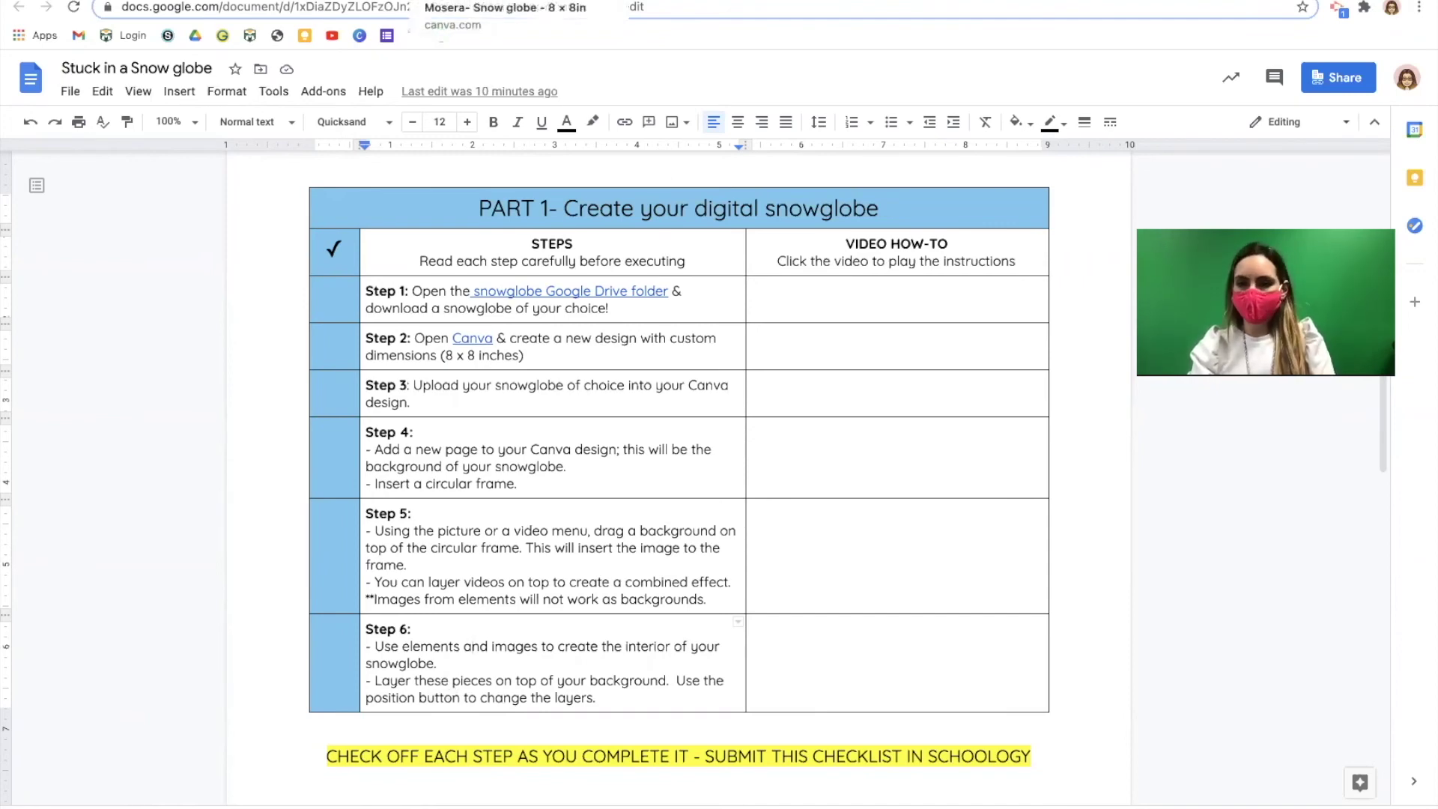
Step: Return to the Canva 'Mosera- Snow globe' tab from the Google Docs checklist
{"action": "left_click", "coordinate": [495, 2]}
Step: Deselect the video and search Elements stickers for 'Stickers winter'
{"action": "left_click", "coordinate": [509, 443]}
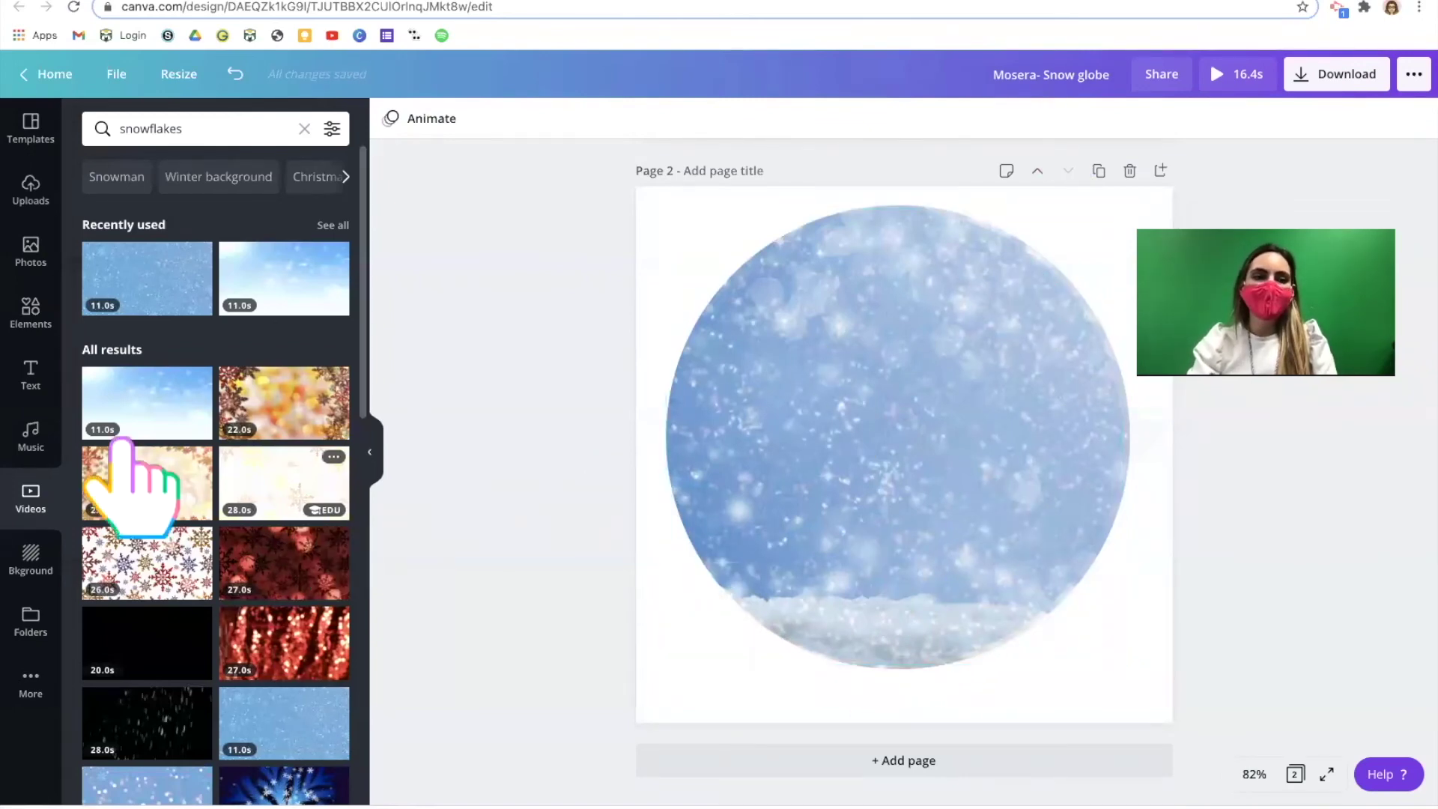
{"action": "left_click", "coordinate": [33, 307]}
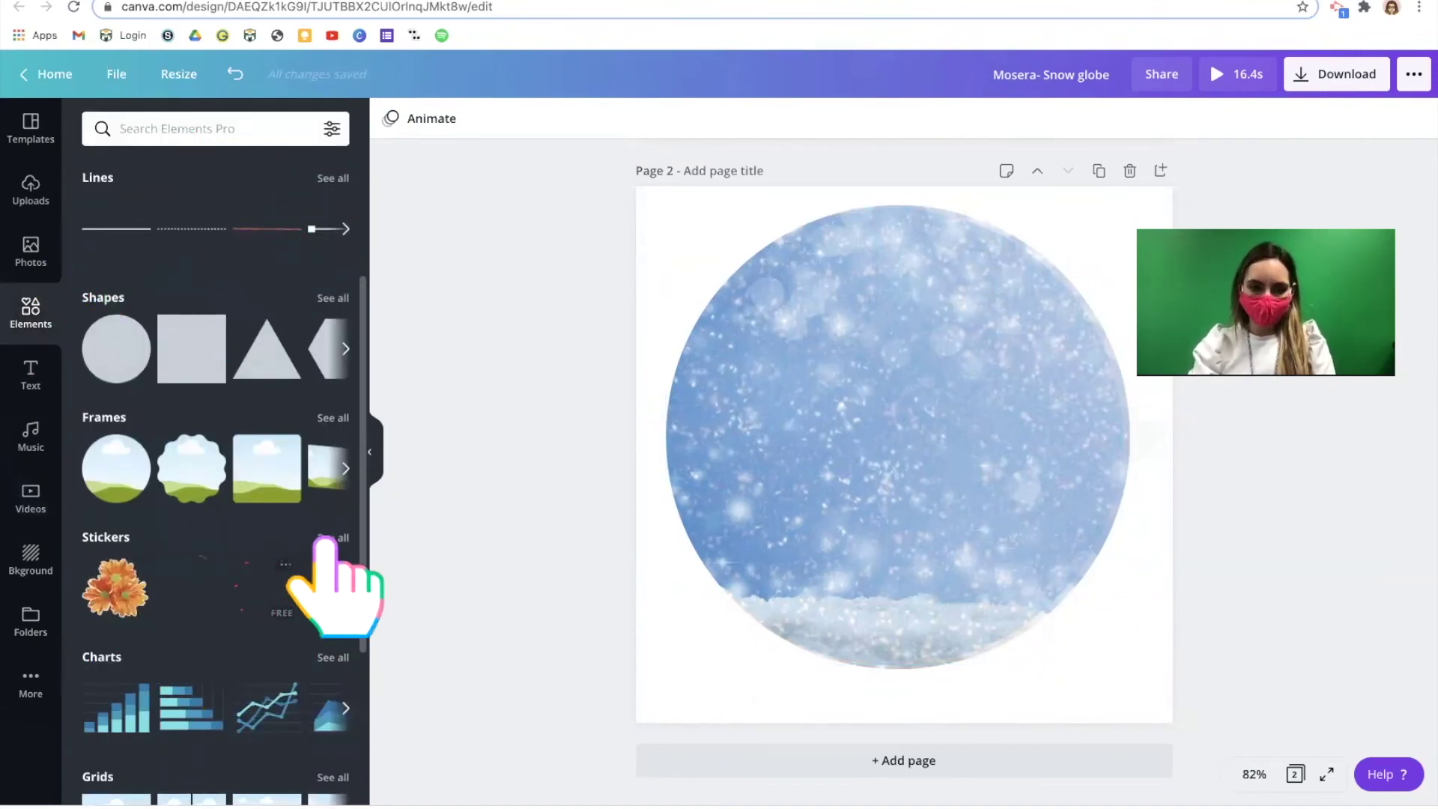
{"action": "left_click", "coordinate": [334, 537]}
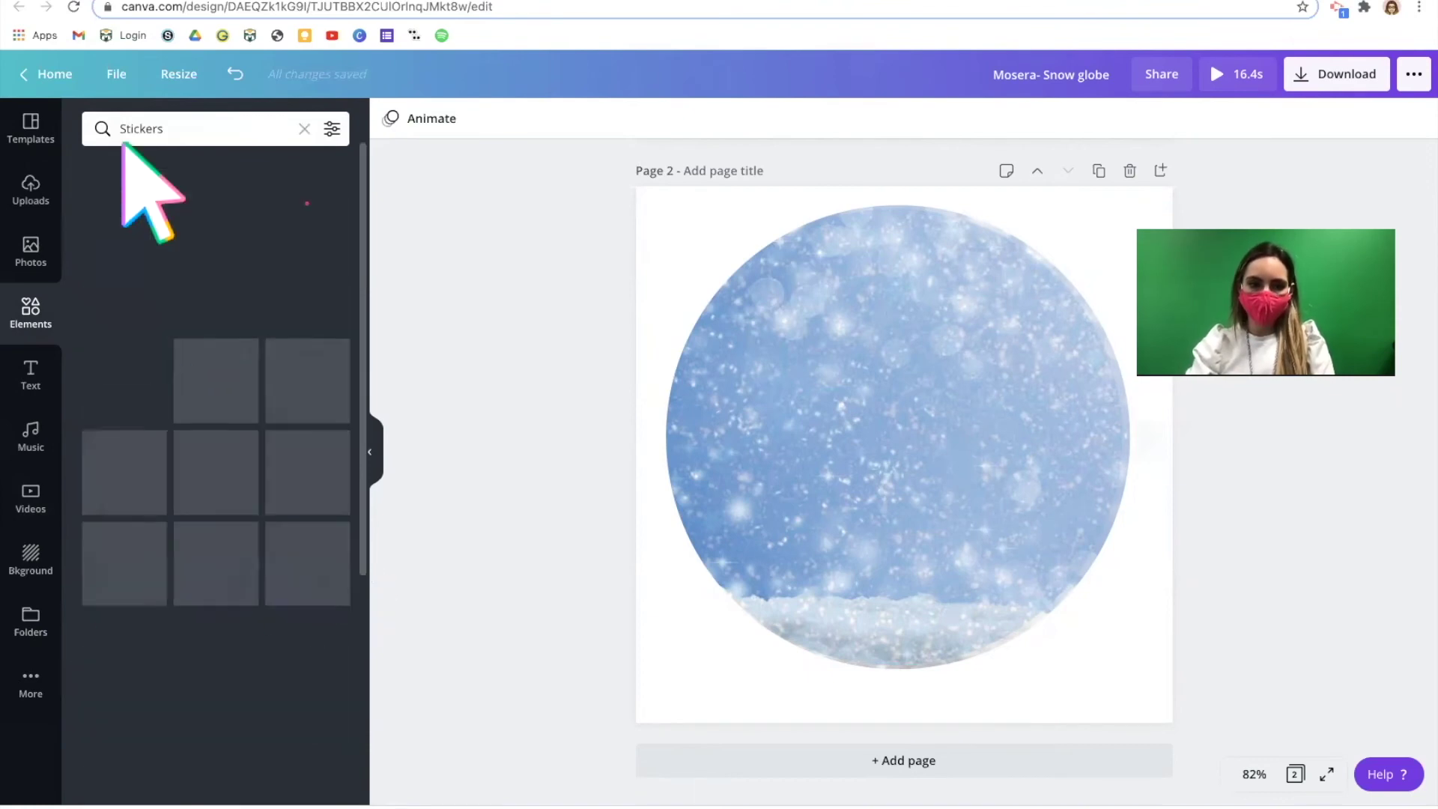
{"action": "left_click", "coordinate": [188, 129]}
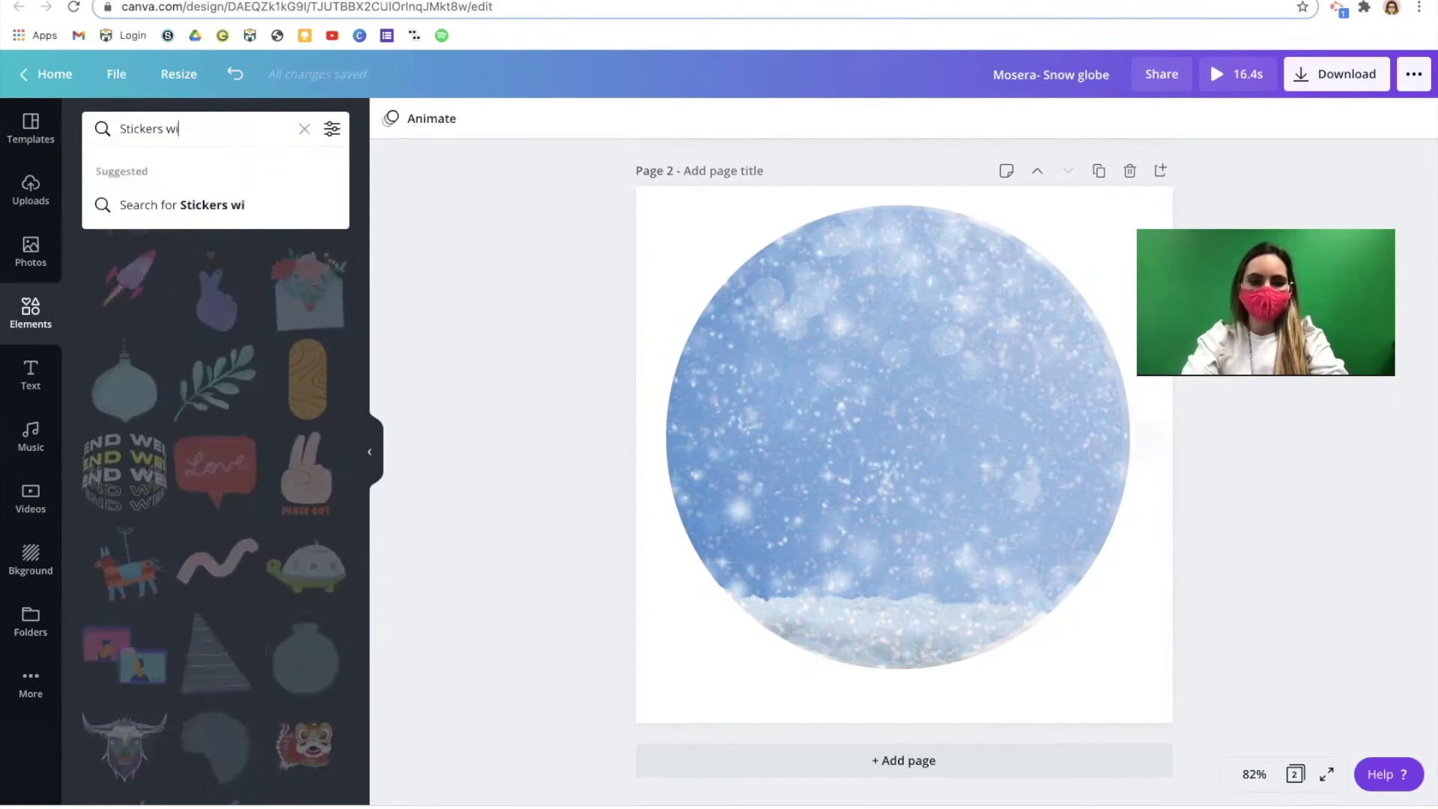
{"action": "key", "text": "Return"}
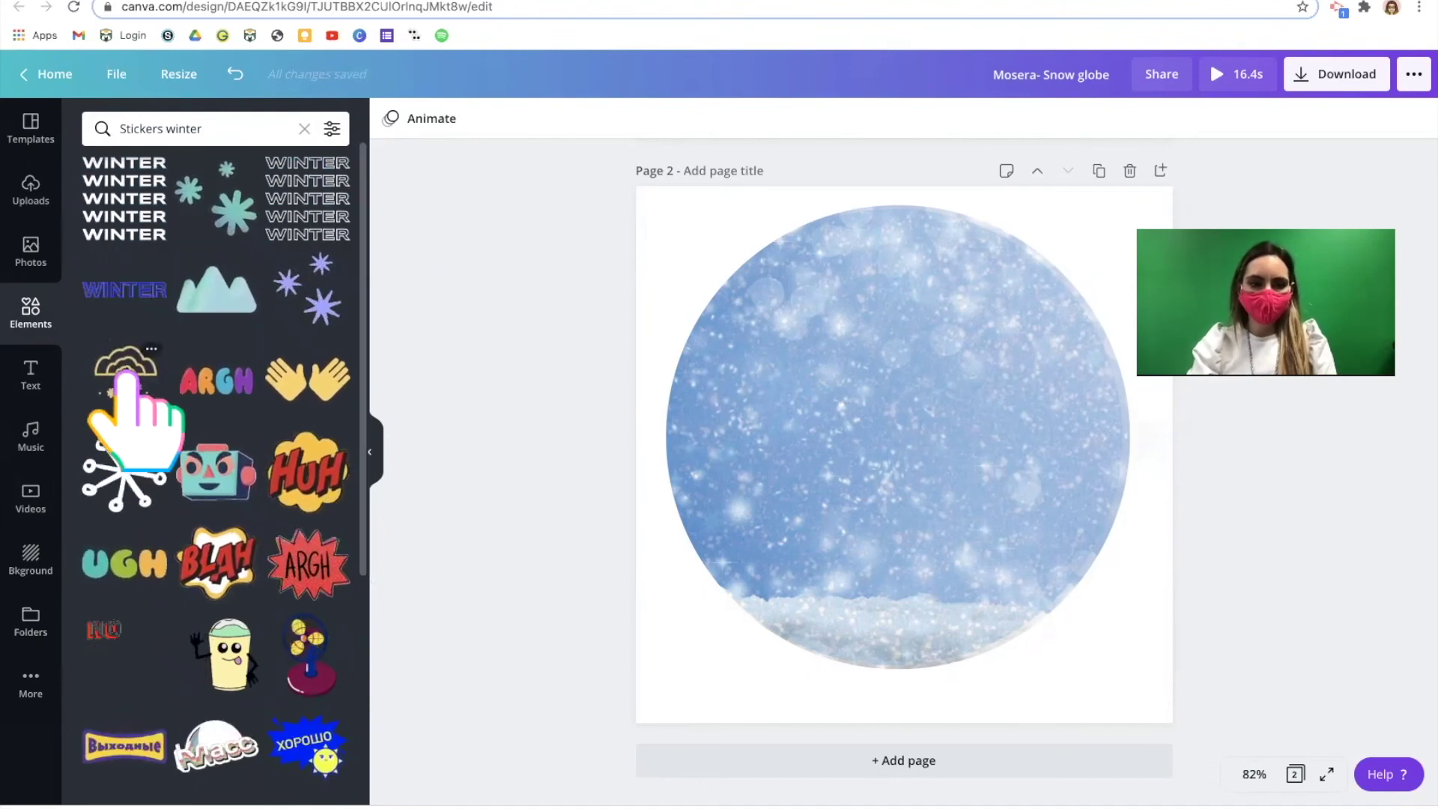
Step: Try cloud and purple stars stickers on the globe, resizing each, then delete both
{"action": "left_click_drag", "start_coordinate": [126, 374], "coordinate": [846, 363]}
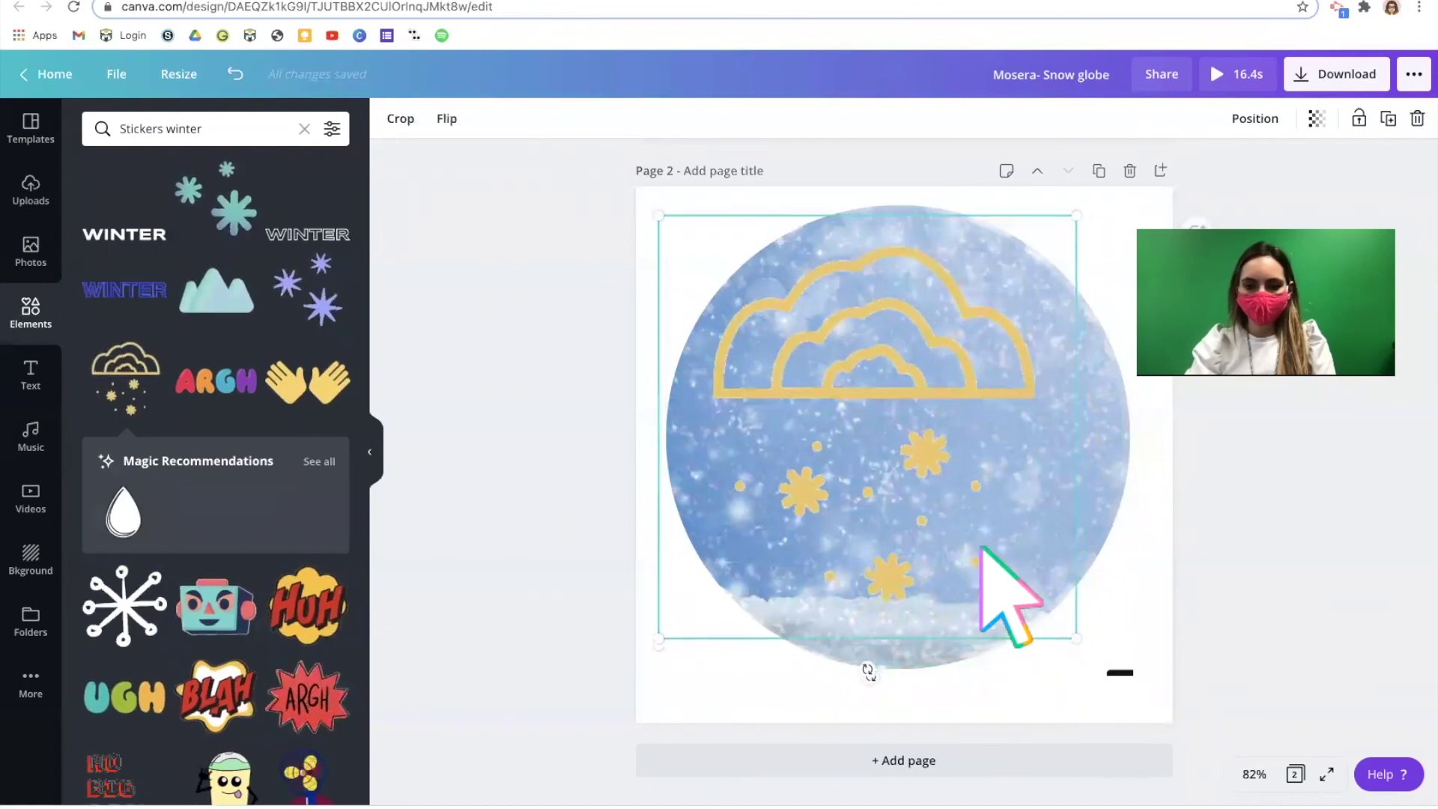
{"action": "left_click_drag", "start_coordinate": [1082, 642], "coordinate": [950, 510]}
{"action": "left_click_drag", "start_coordinate": [876, 275], "coordinate": [957, 276]}
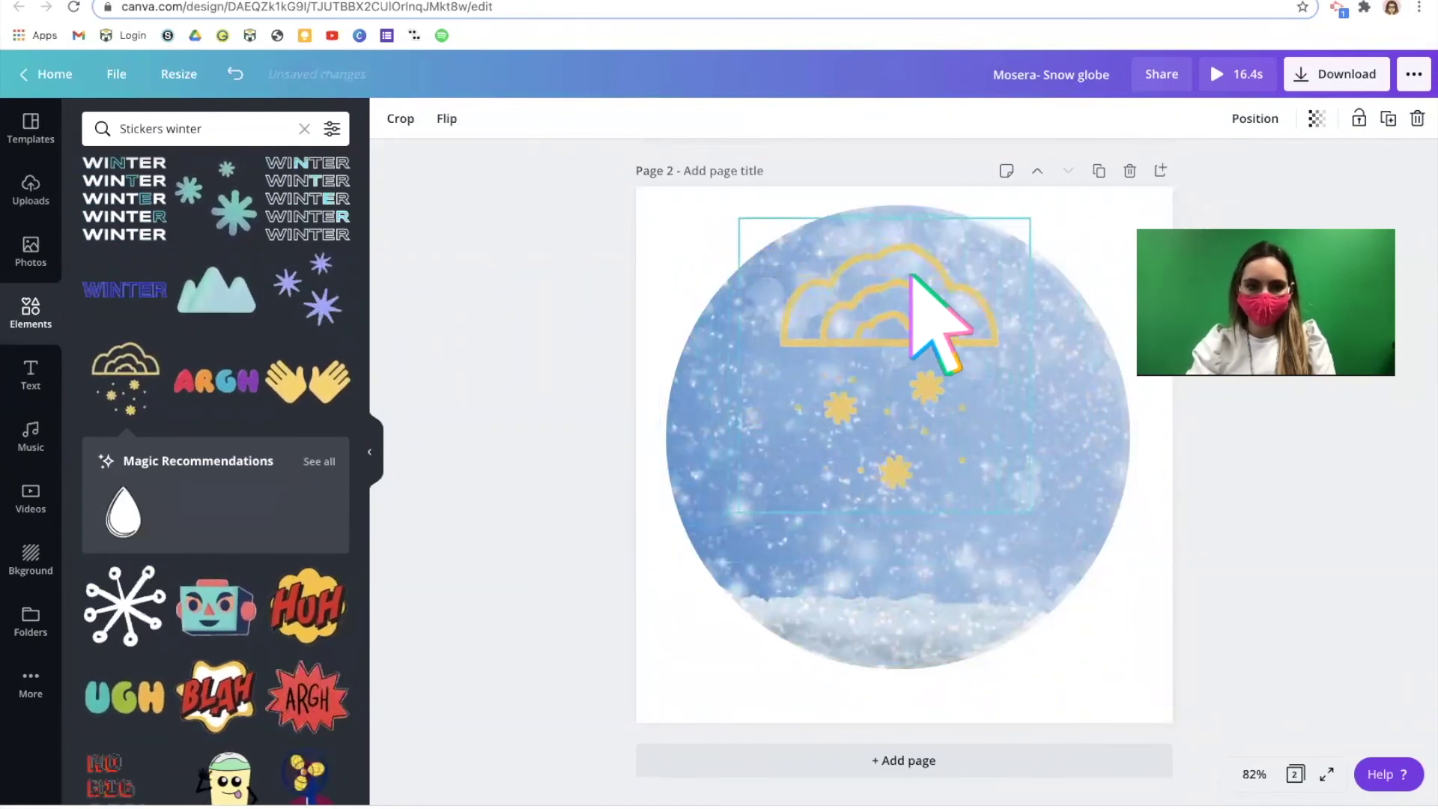
{"action": "key", "text": "Delete"}
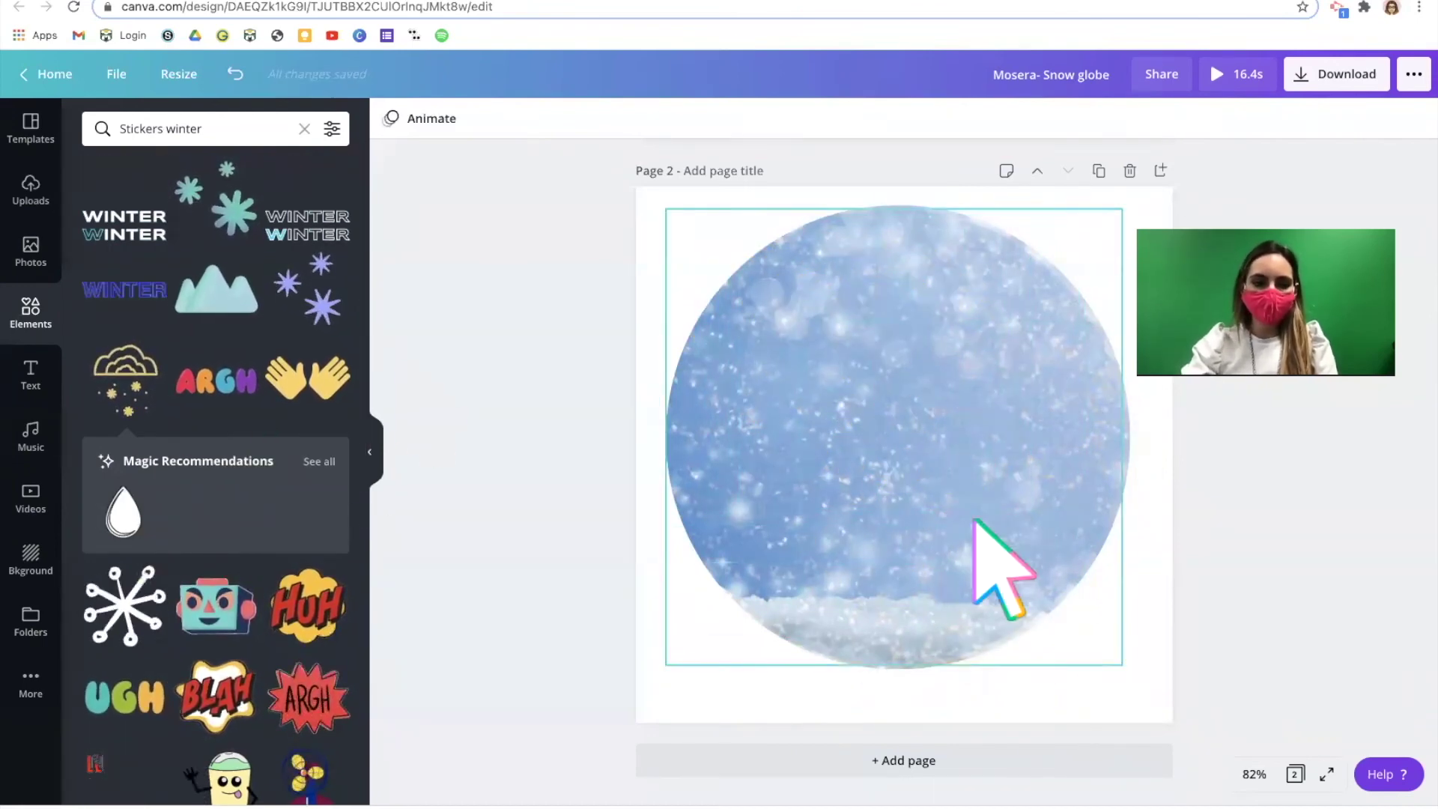
{"action": "left_click", "coordinate": [311, 290]}
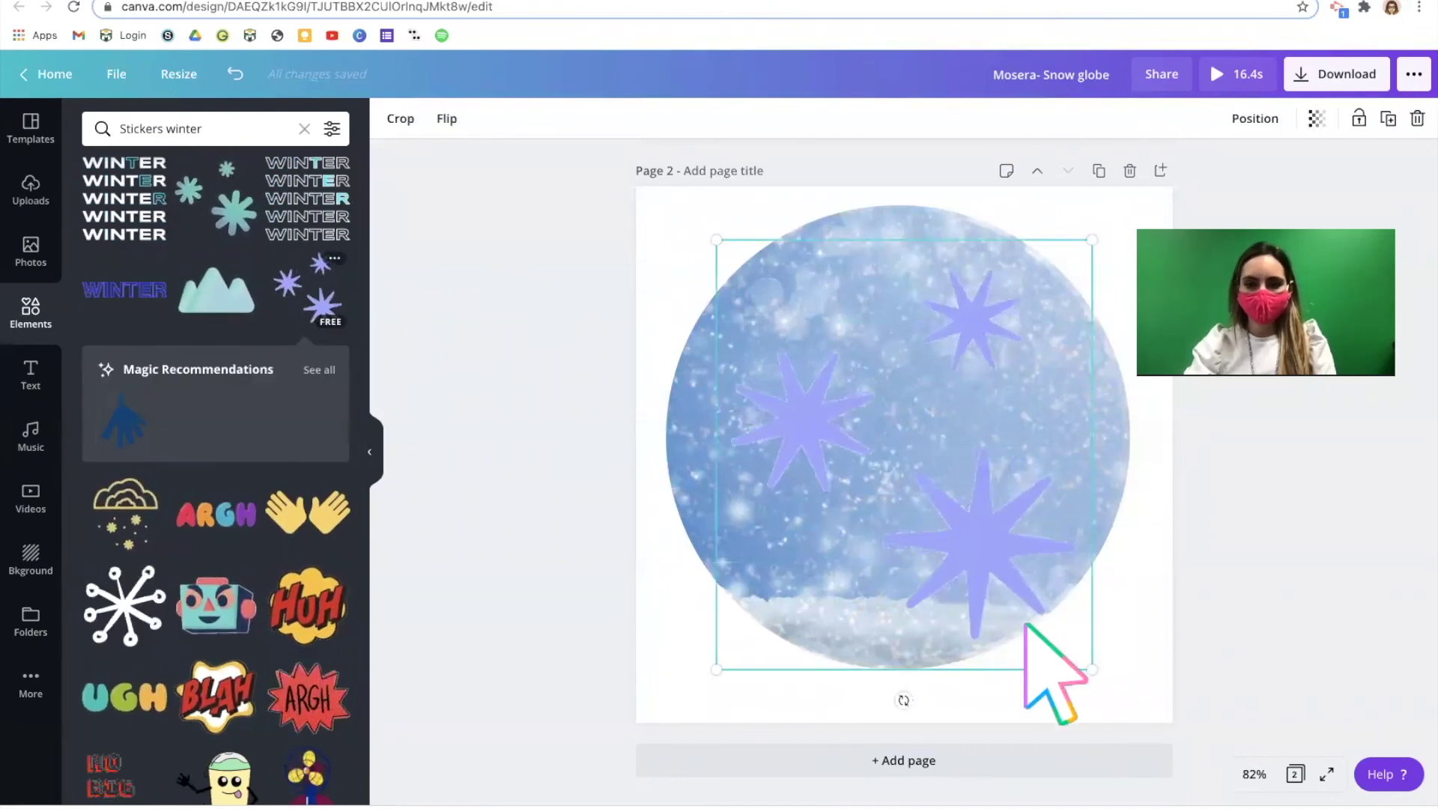
{"action": "left_click_drag", "start_coordinate": [979, 567], "coordinate": [819, 400]}
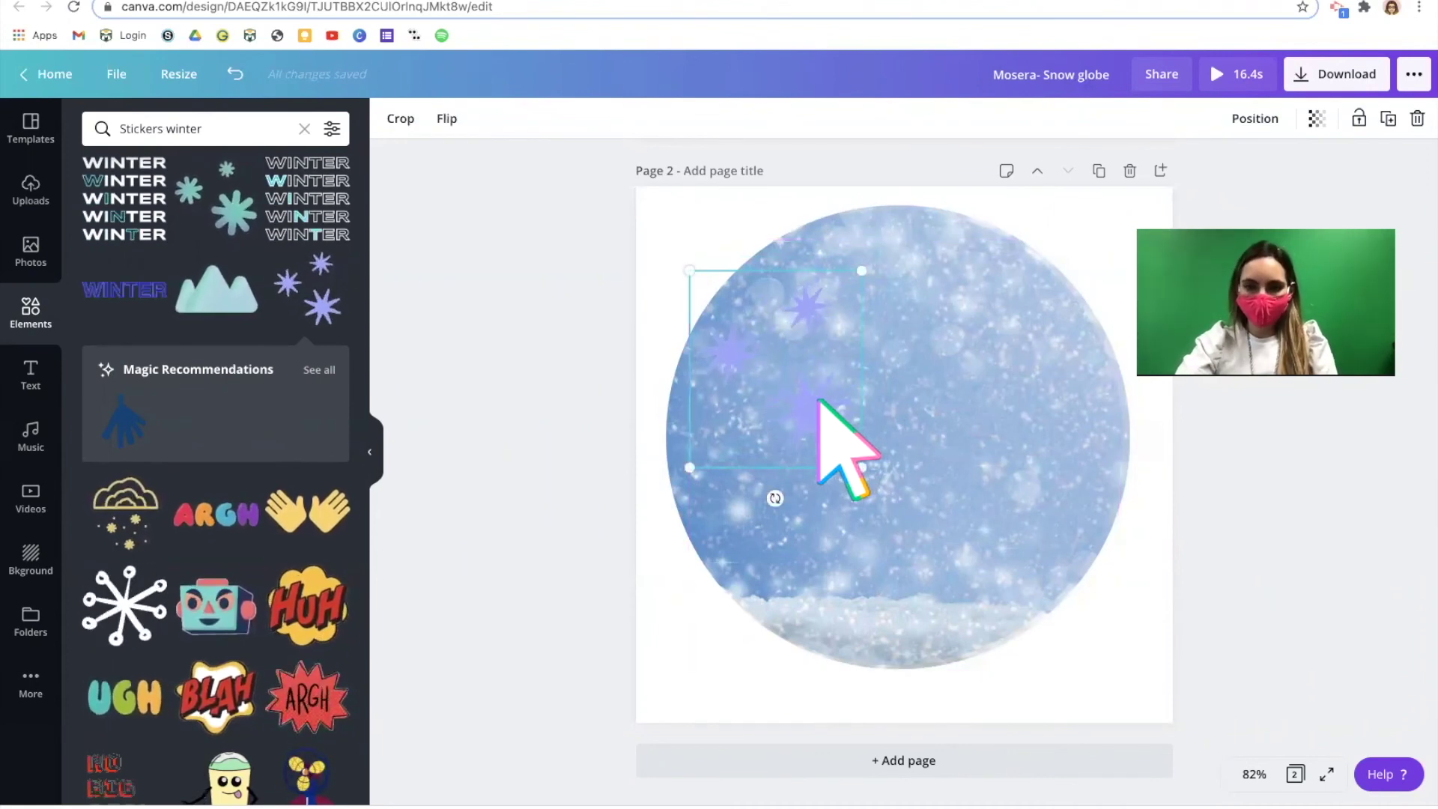
{"action": "key", "text": "Delete"}
Step: Search elements for 'snow' and place a white snowflake in the globe's upper left
{"action": "left_click", "coordinate": [211, 123]}
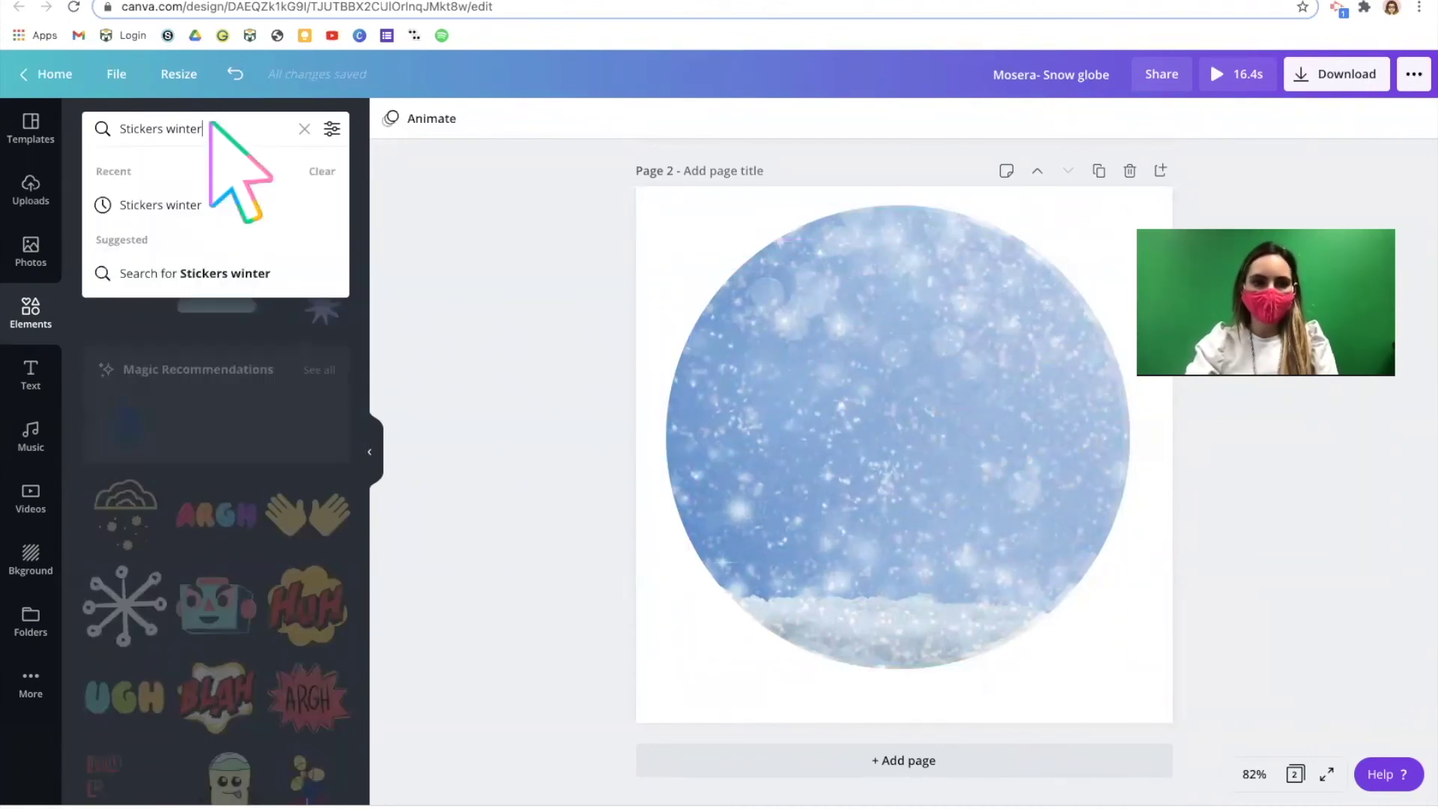
{"action": "type", "text": "snow"}
{"action": "key", "text": "Return"}
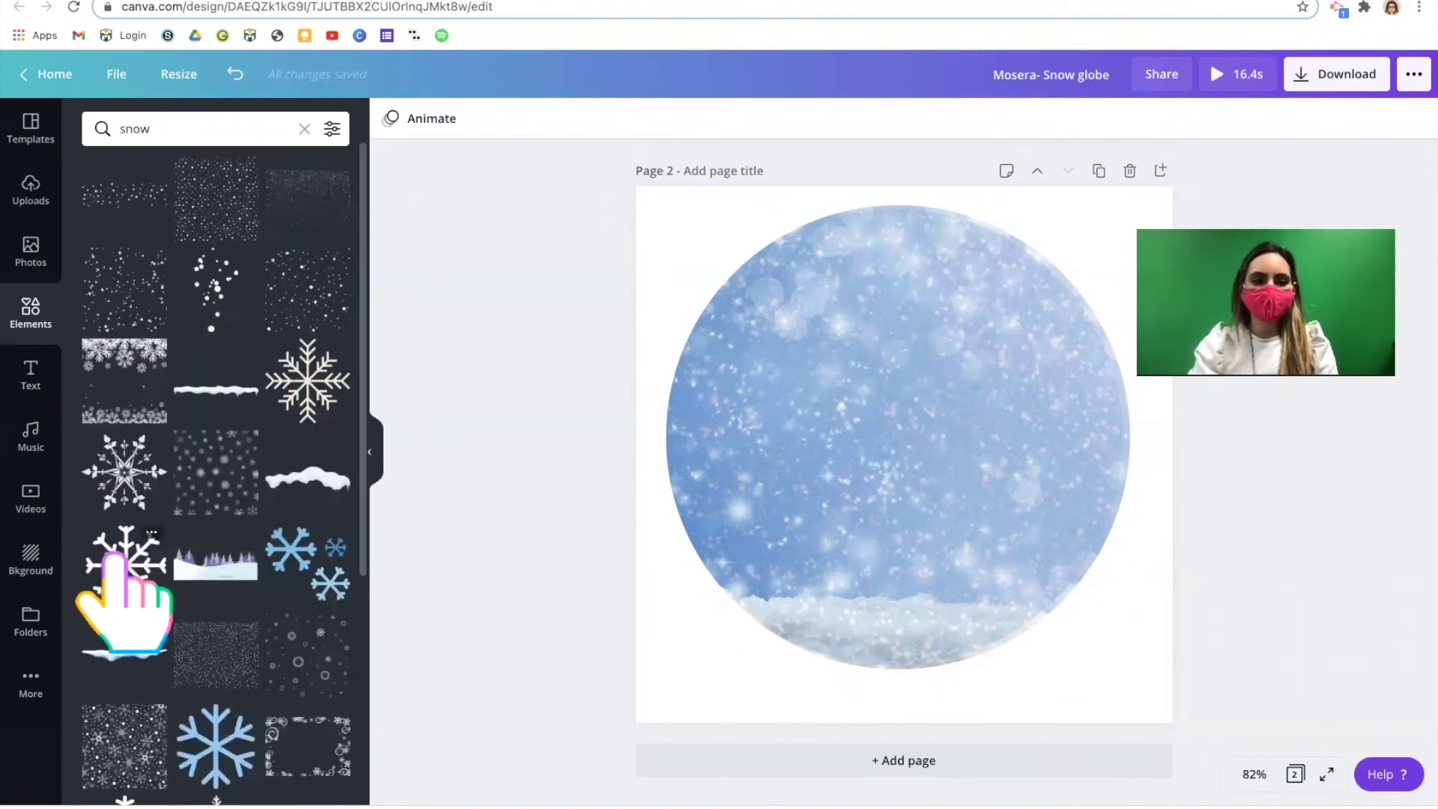
{"action": "left_click_drag", "start_coordinate": [128, 644], "coordinate": [870, 472]}
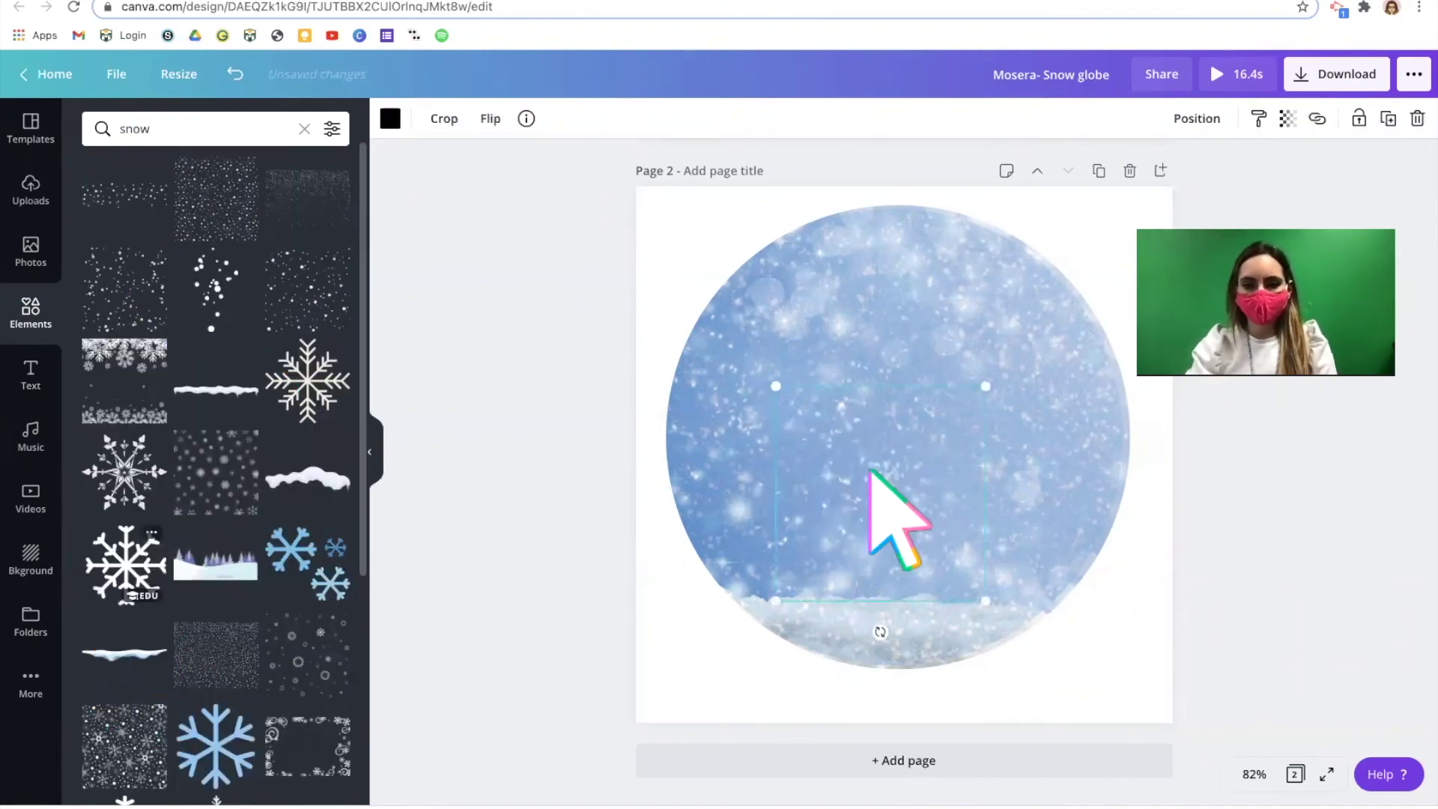
{"action": "left_click", "coordinate": [391, 118]}
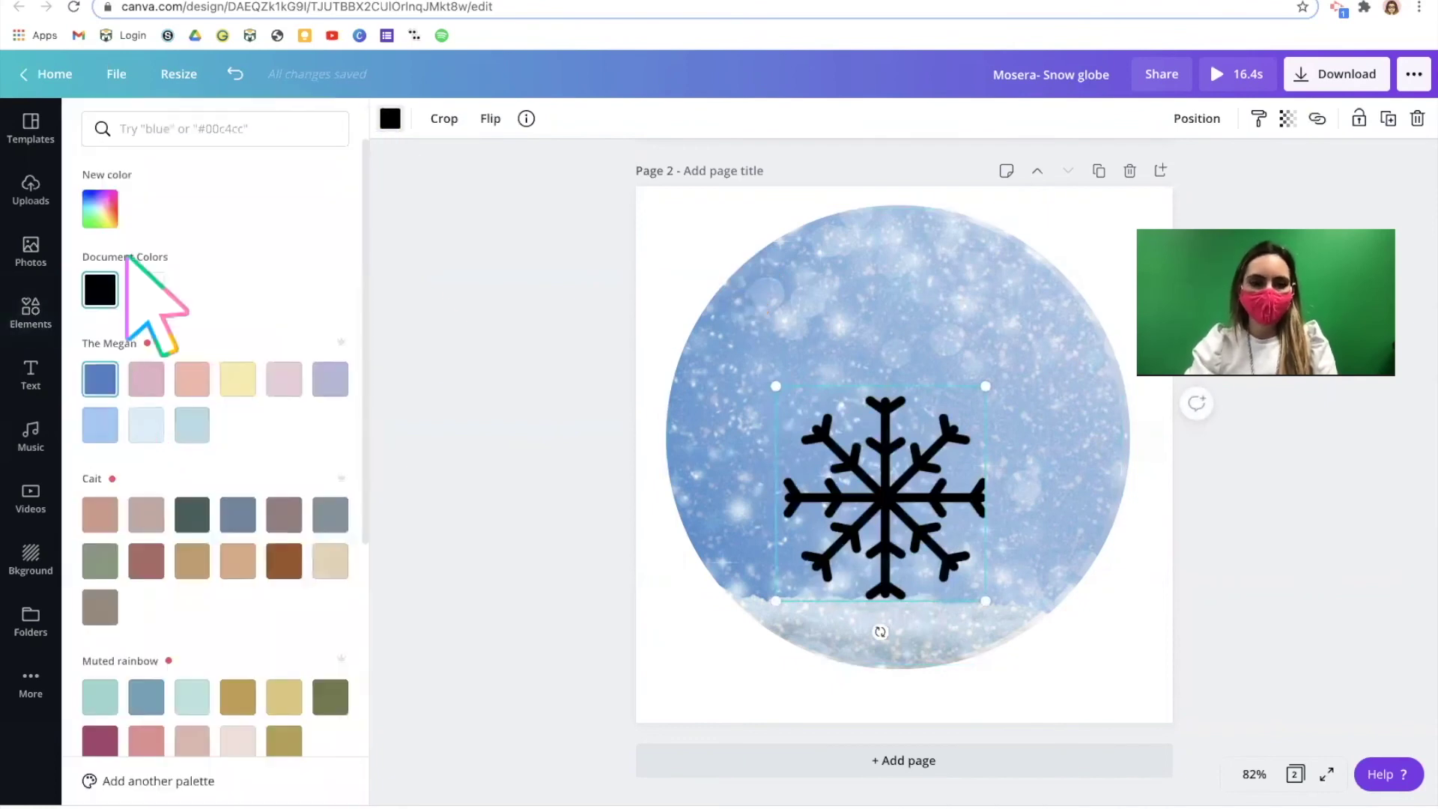
{"action": "left_click", "coordinate": [147, 289]}
{"action": "left_click_drag", "start_coordinate": [895, 491], "coordinate": [740, 340]}
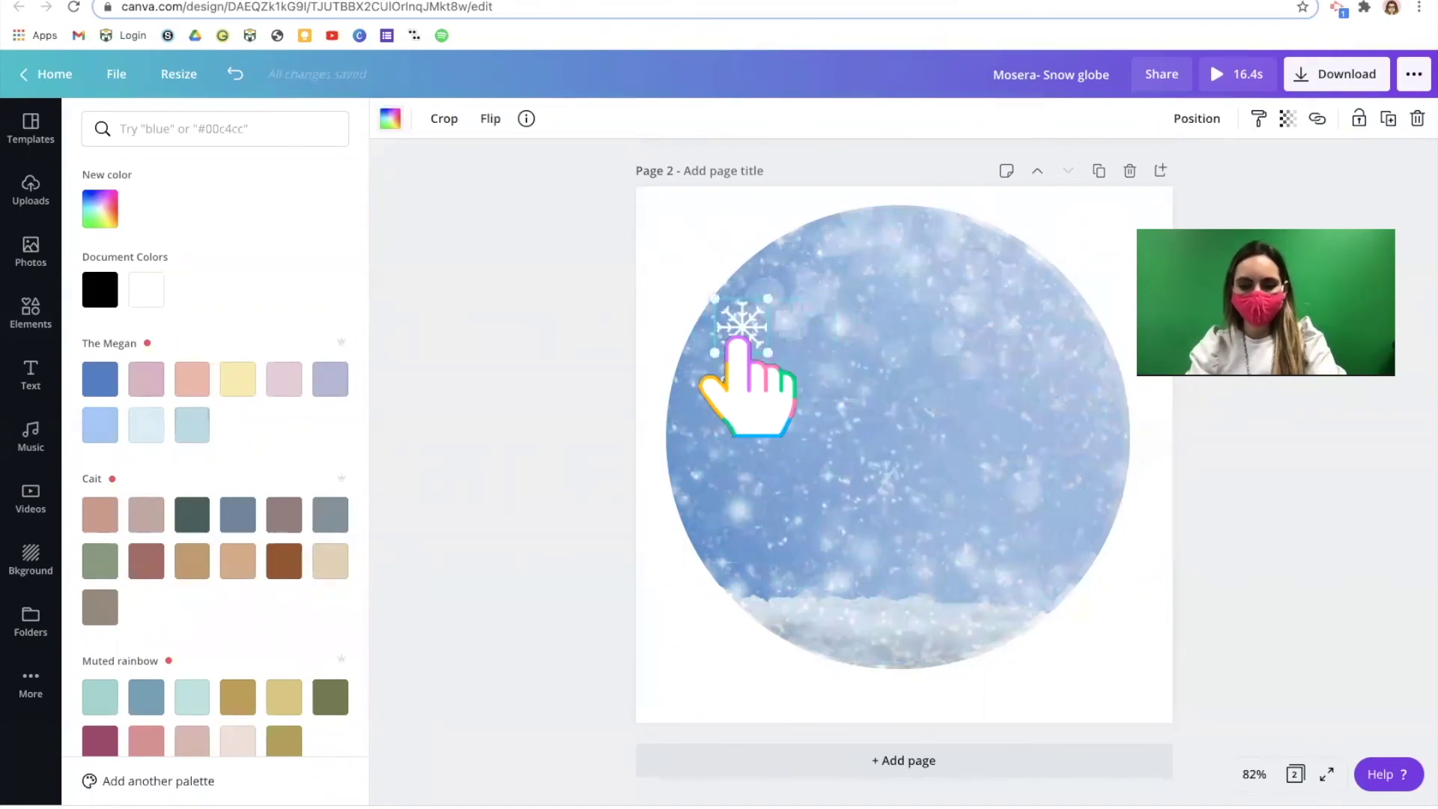
Step: Duplicate the snowflake and enlarge the copy just below the original
{"action": "key", "text": "super+space"}
{"action": "key", "text": "Escape"}
{"action": "key", "text": "super+d"}
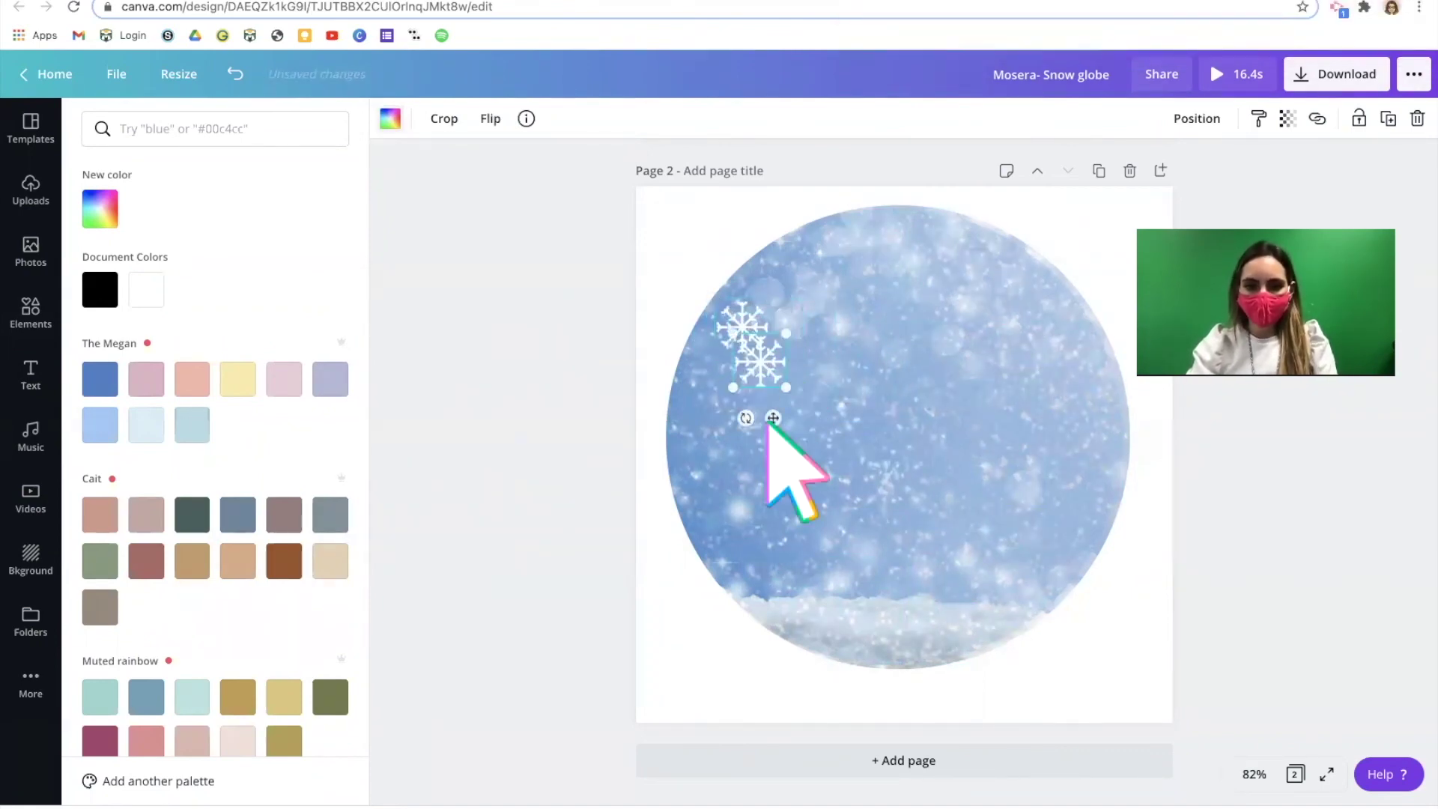
{"action": "left_click_drag", "start_coordinate": [773, 418], "coordinate": [842, 514]}
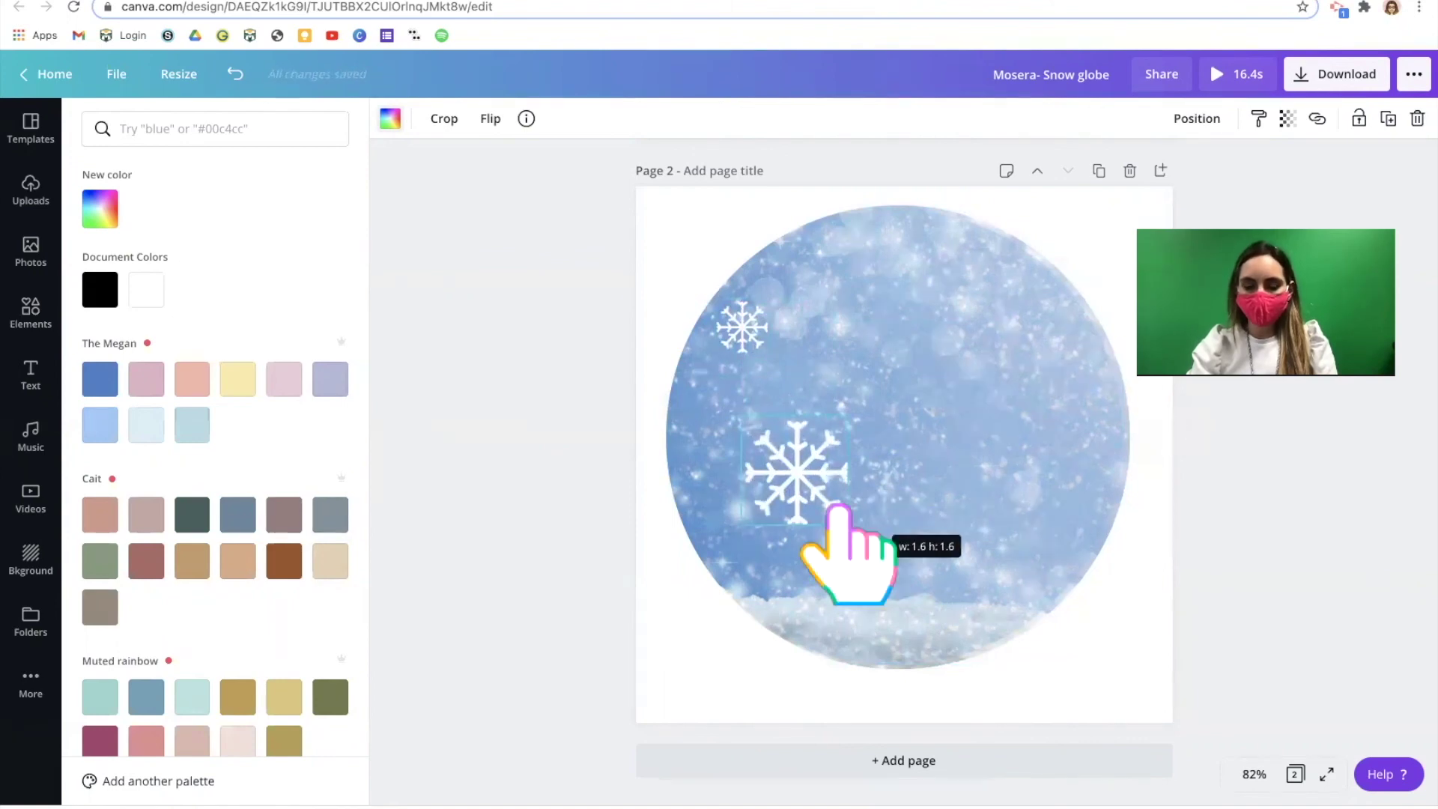
{"action": "left_click_drag", "start_coordinate": [813, 466], "coordinate": [802, 472]}
{"action": "key", "text": "Escape"}
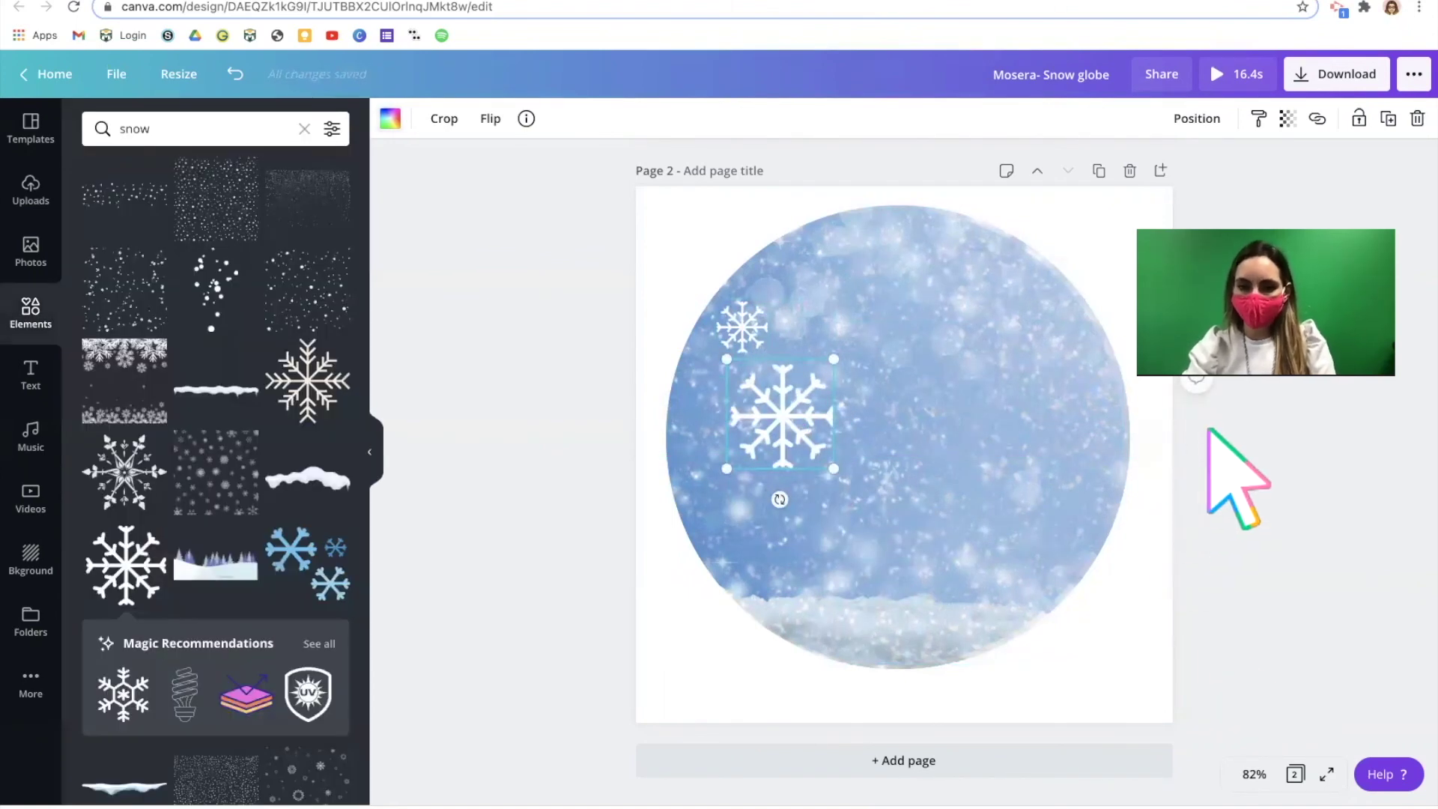
{"action": "key", "text": "Escape"}
Step: Bring the snowfall video one layer forward via Position, then replay it to check the layering
{"action": "left_click", "coordinate": [893, 437]}
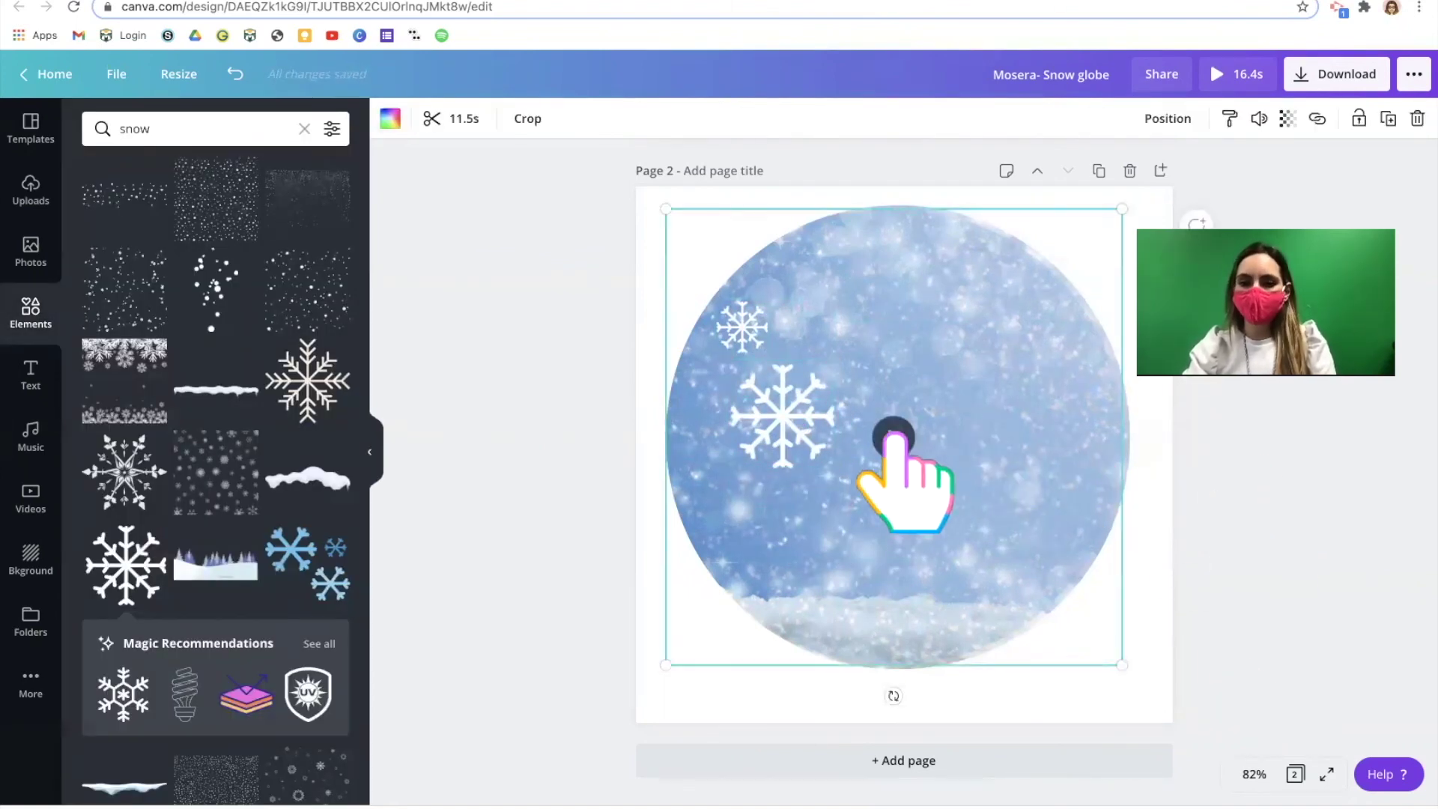
{"action": "left_click", "coordinate": [894, 437]}
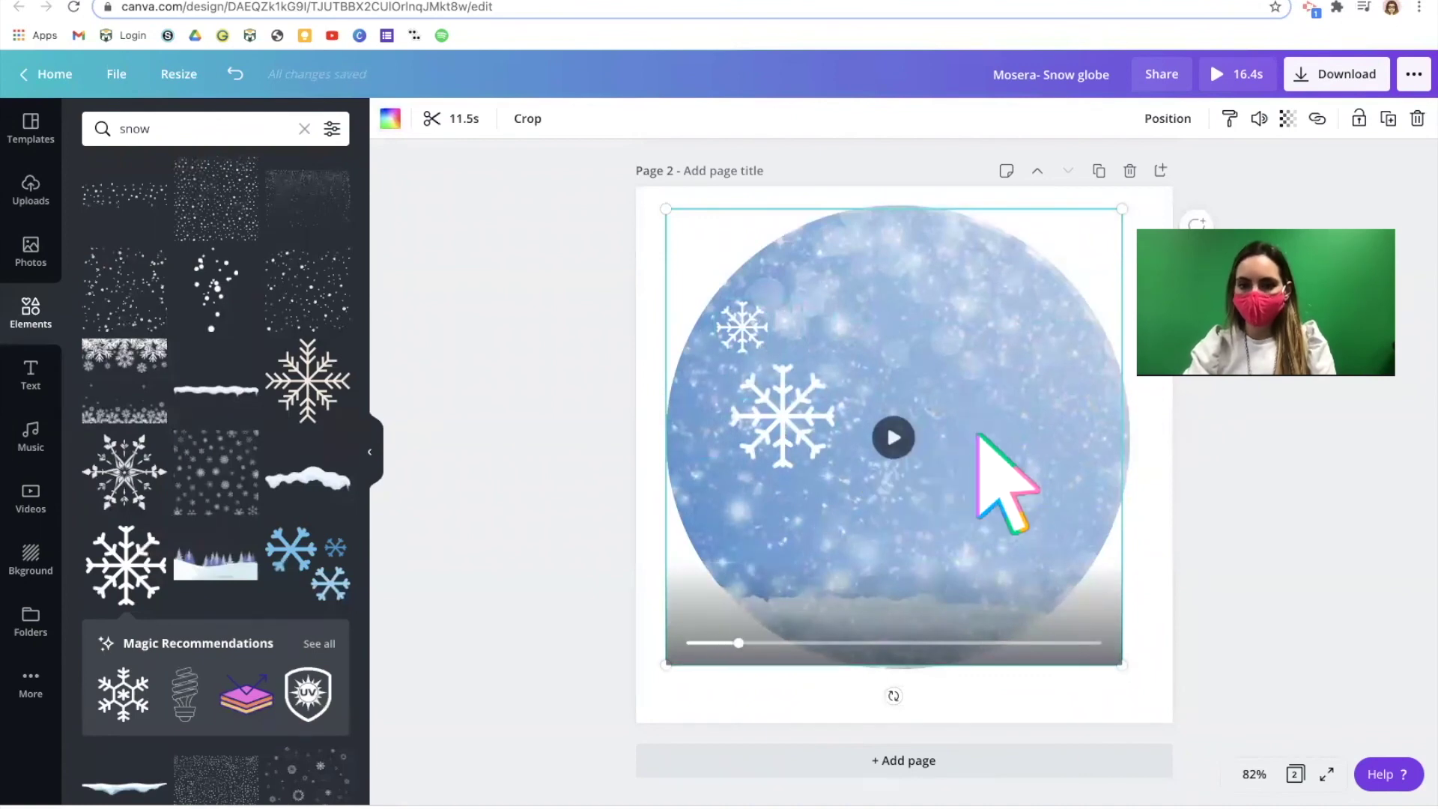
{"action": "left_click", "coordinate": [1169, 118]}
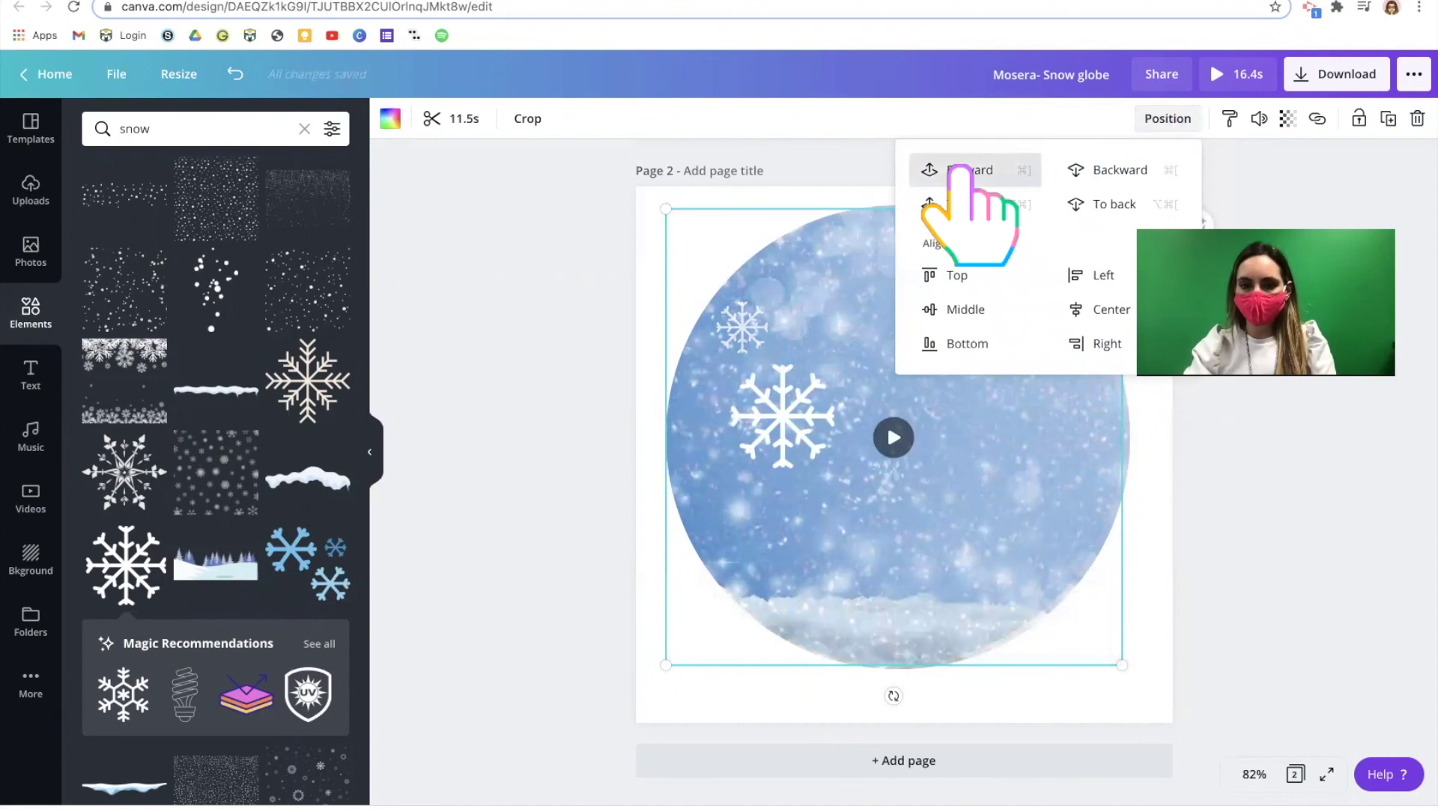
{"action": "left_click", "coordinate": [960, 169]}
{"action": "left_click", "coordinate": [1274, 596]}
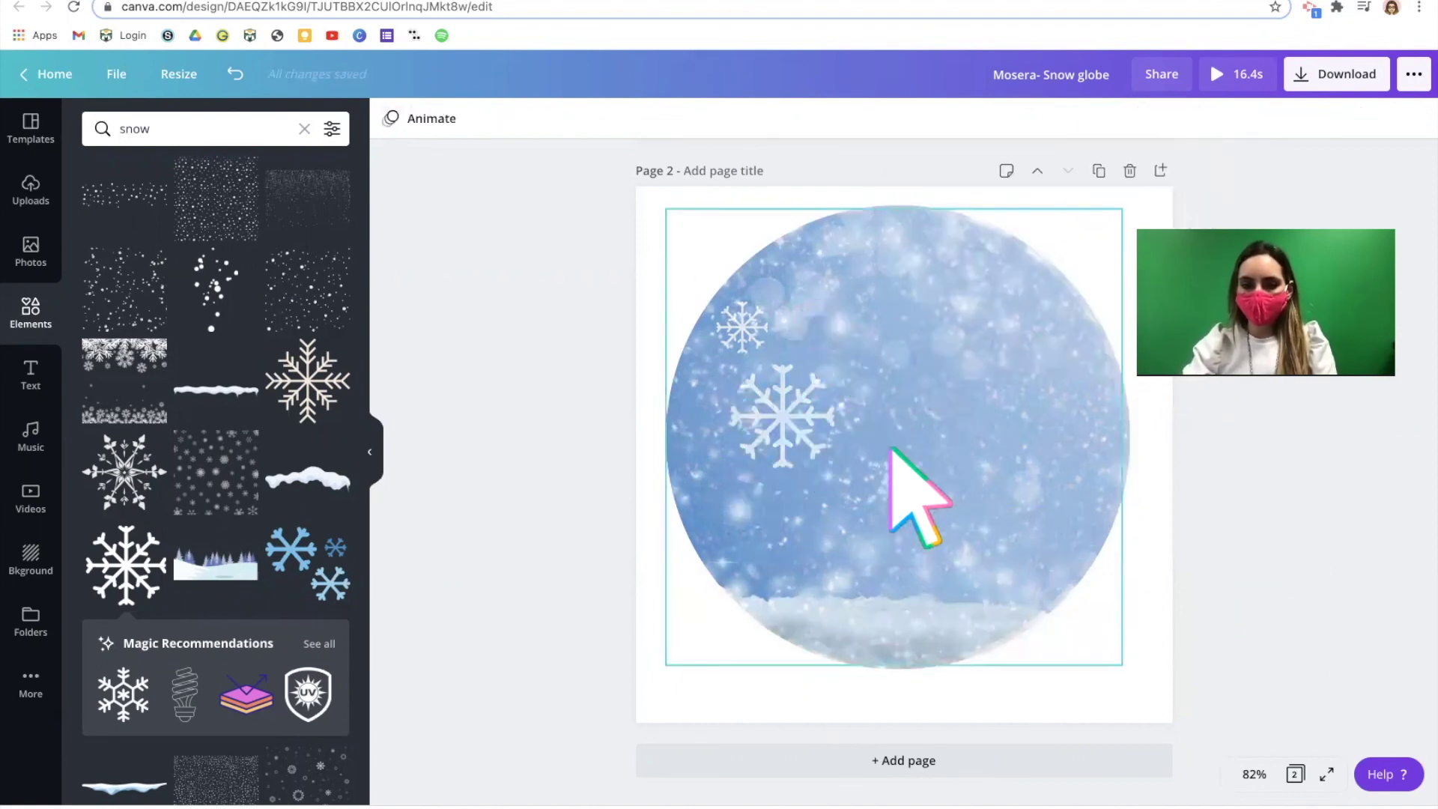
{"action": "left_click", "coordinate": [893, 440]}
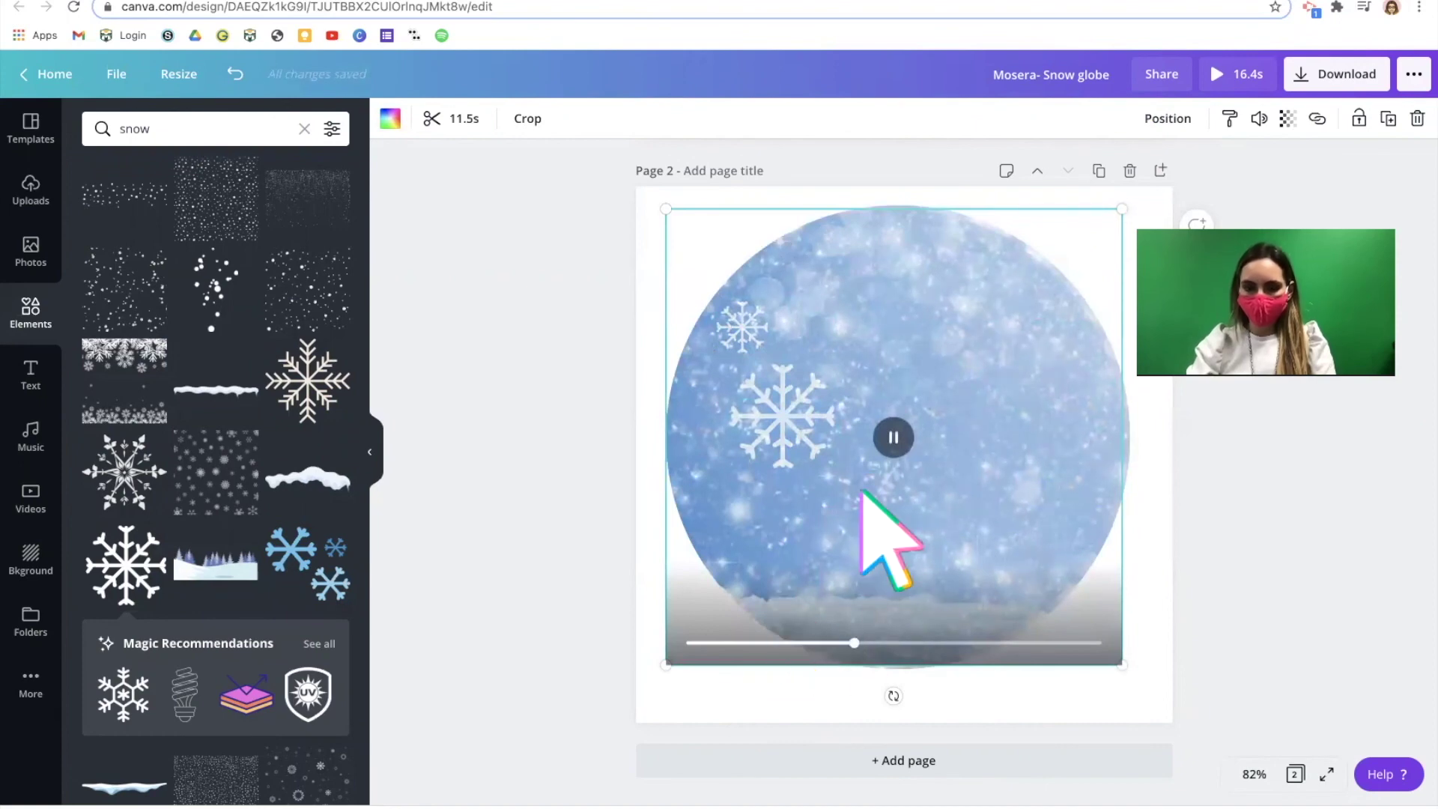
{"action": "left_click", "coordinate": [889, 436]}
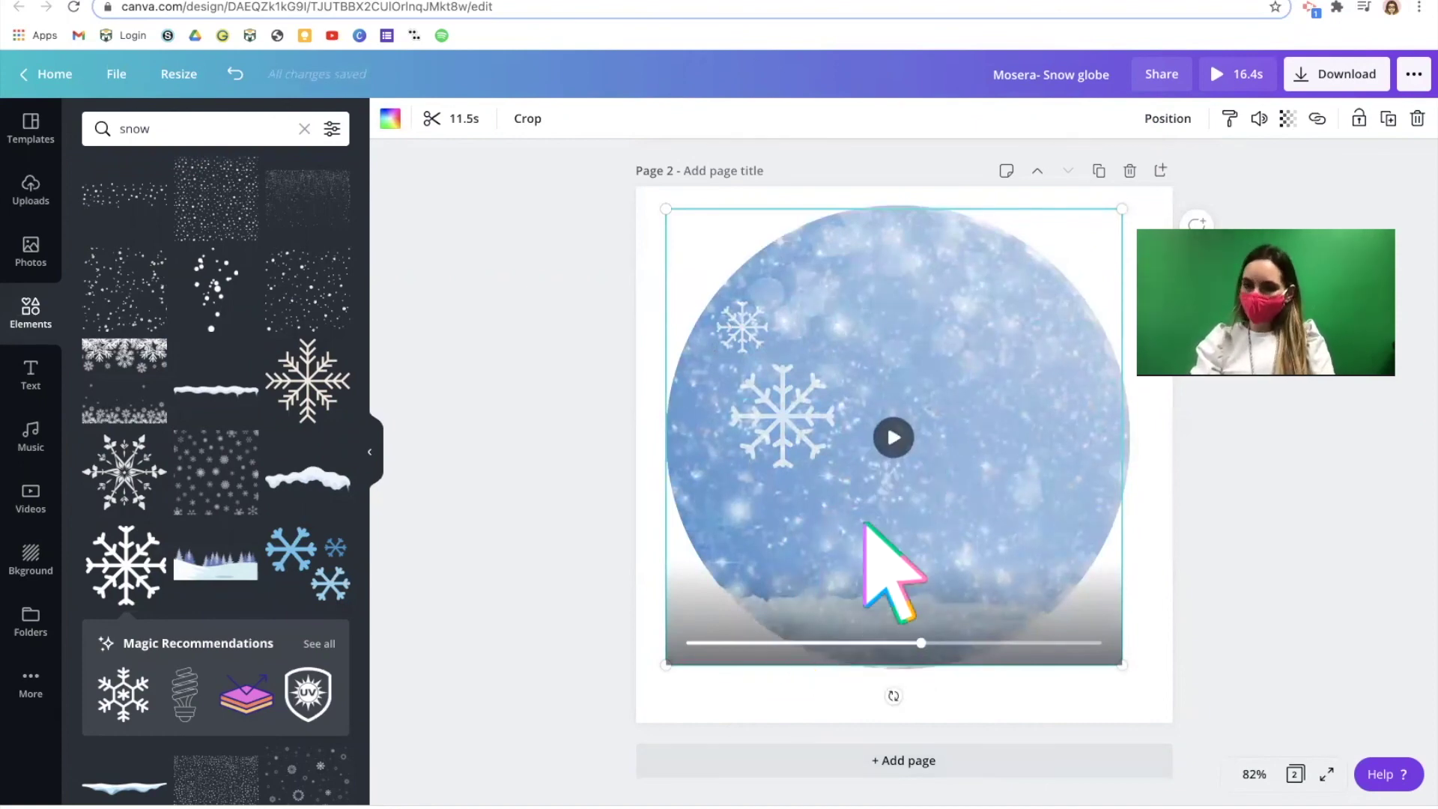